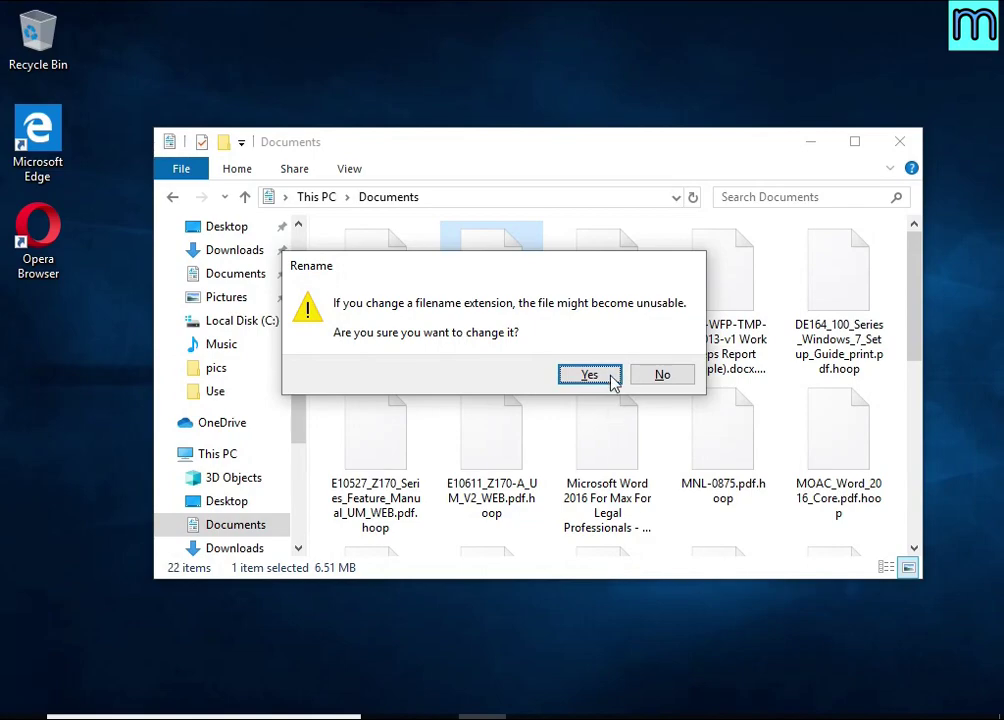
# Step: Confirm the extension change that leaves the file named [MS-OGRAPH].pdf and try opening it, closing the browser once checked
pyautogui.click(589, 375)
pyautogui.doubleClick(516, 287)
pyautogui.doubleClick(497, 298)
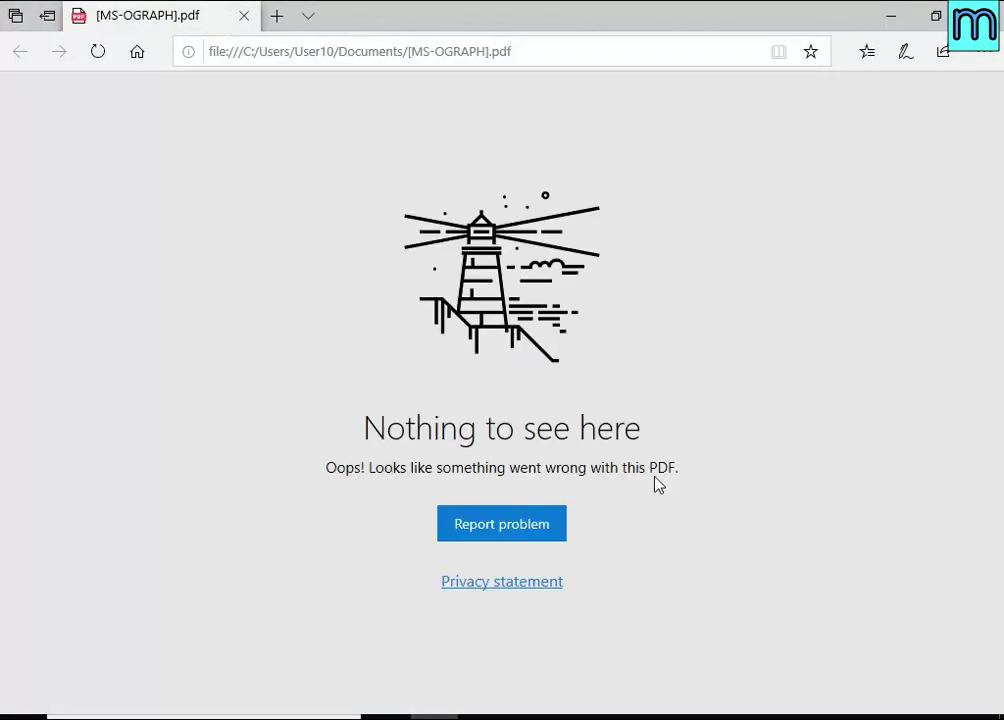
pyautogui.click(982, 15)
# Step: Rename the encrypted Word file in Documents to [MS-DOC]-191119.docx by removing its .hoop extension
pyautogui.rightClick(395, 310)
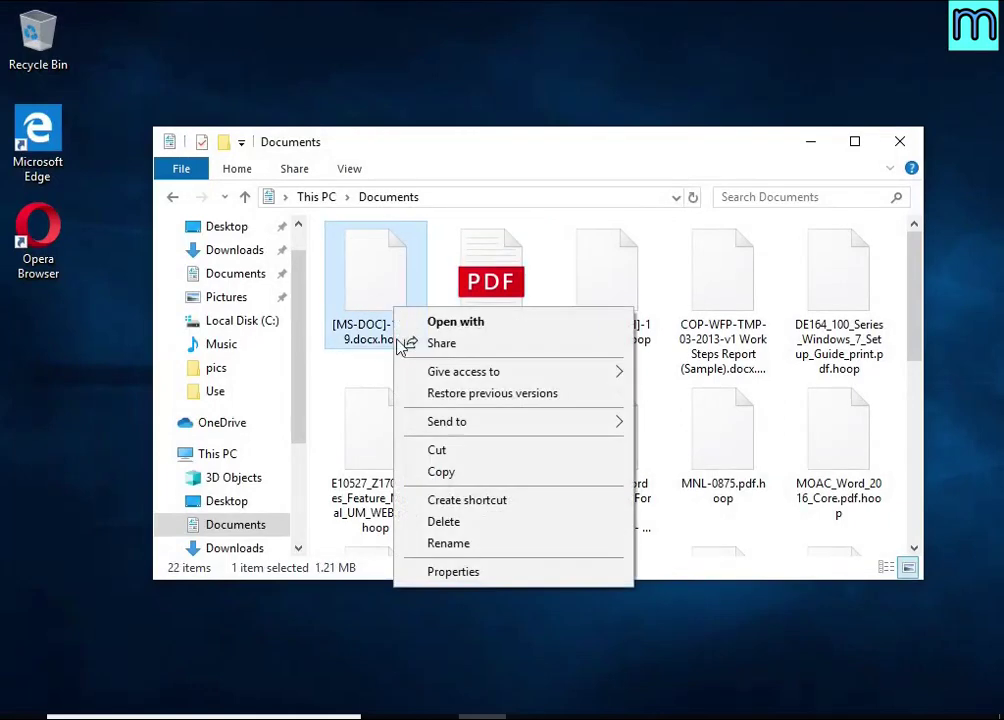
pyautogui.click(453, 545)
pyautogui.press('End')
pyautogui.press('BackSpace')
pyautogui.press('BackSpace')
pyautogui.press('BackSpace')
pyautogui.press('BackSpace')
pyautogui.press('BackSpace')
pyautogui.press('Return')
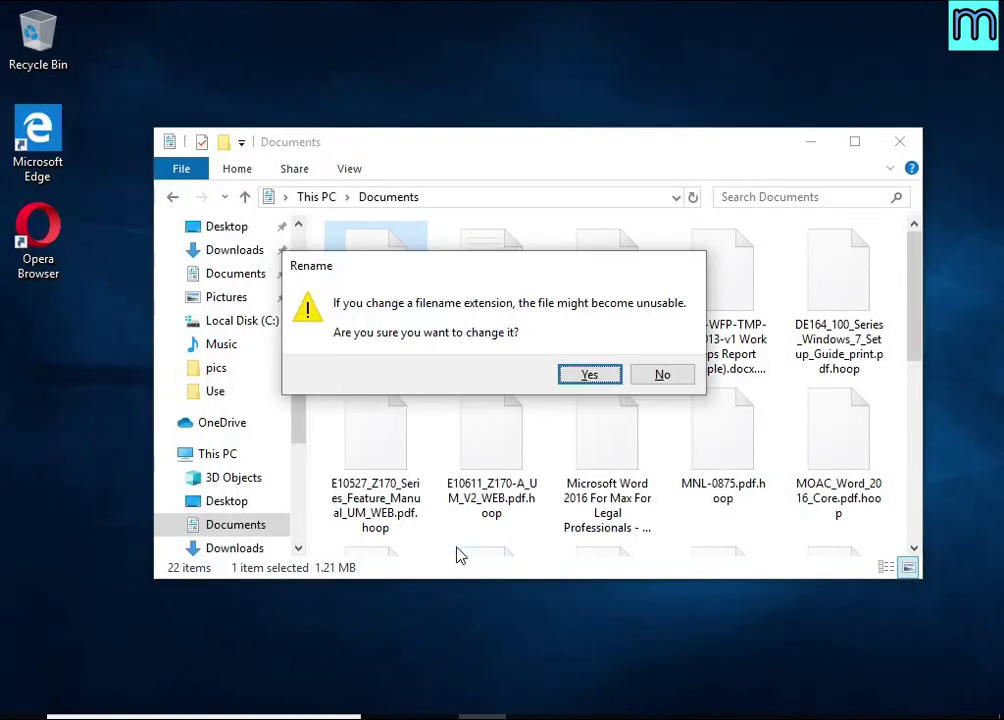
pyautogui.click(604, 375)
# Step: Try to open and repair [MS-DOC]-191119.docx in LibreOffice, dismissing the resulting message
pyautogui.press('Return')
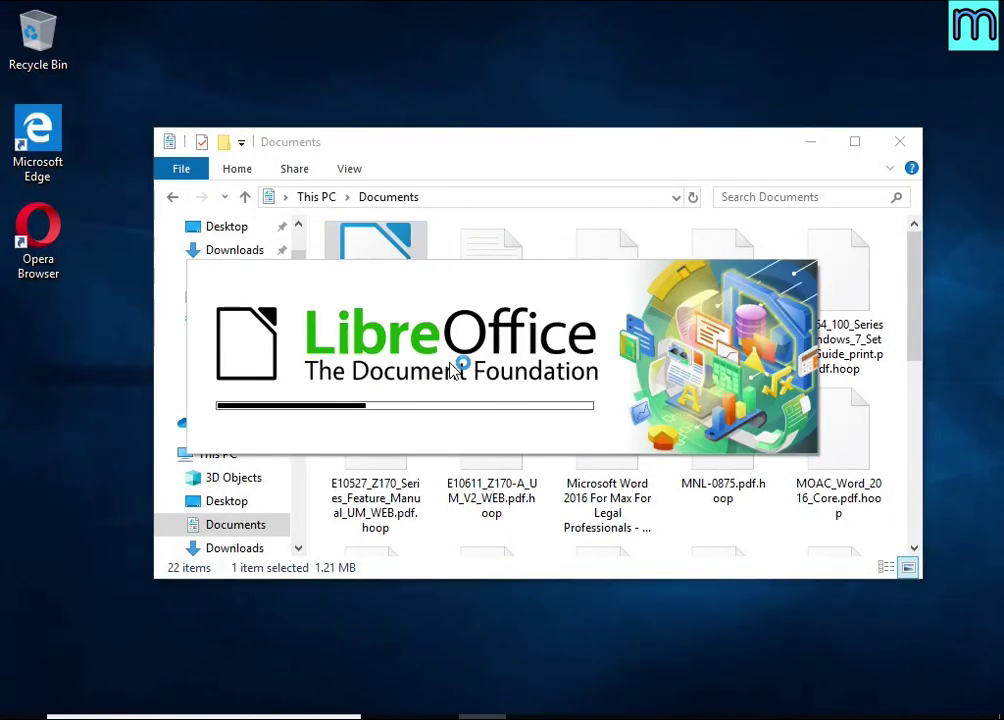
pyautogui.click(585, 463)
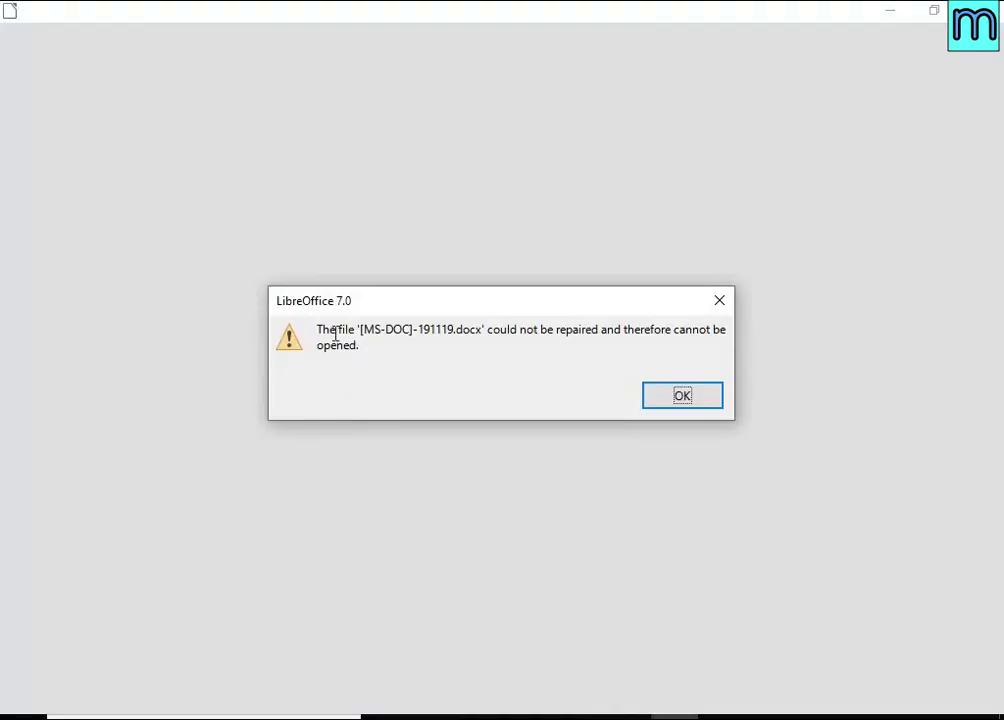
pyautogui.click(665, 400)
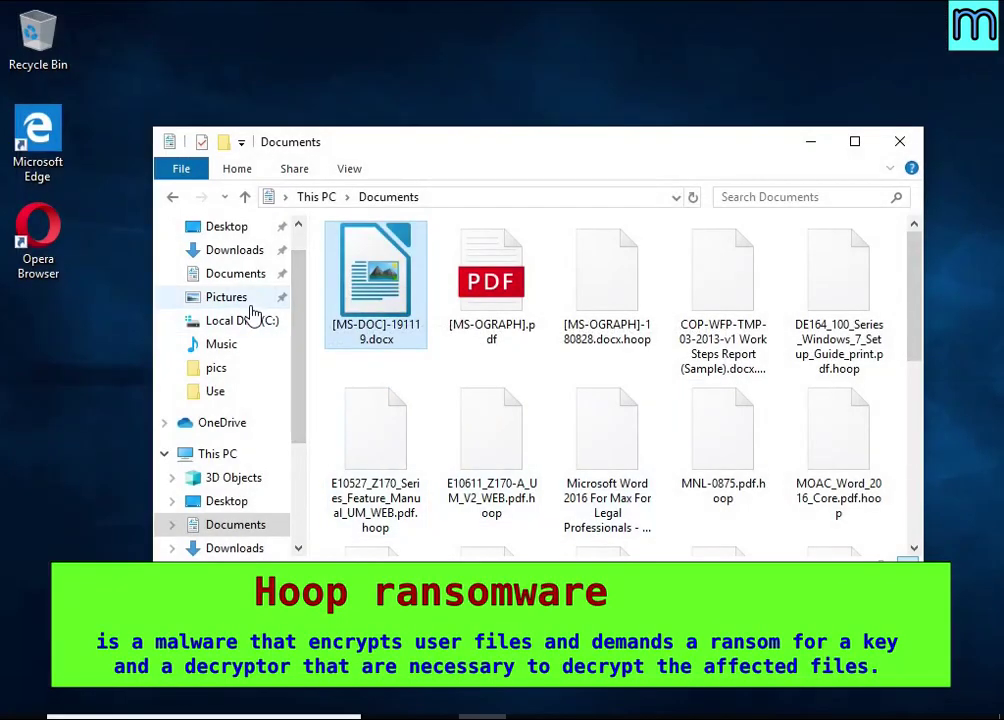
# Step: In the Pictures folder, remove the .hoop extension from the Hydrangeas image so it is named Hydrangeas.jpg
pyautogui.click(245, 300)
pyautogui.rightClick(846, 328)
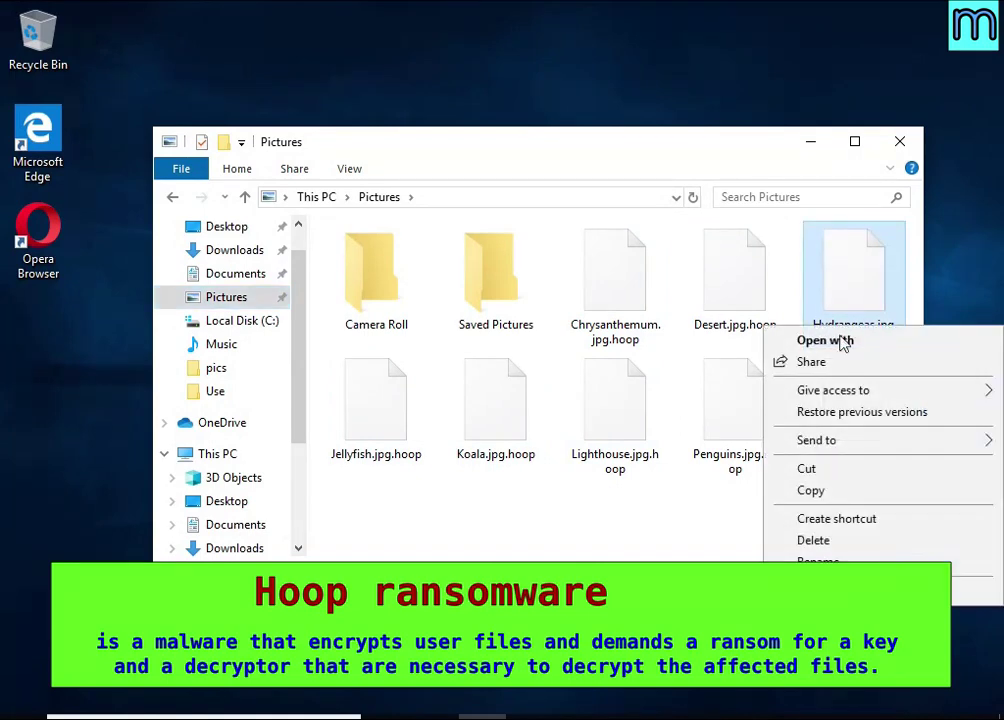
pyautogui.click(860, 562)
pyautogui.press('End')
pyautogui.press('BackSpace')
pyautogui.press('BackSpace')
pyautogui.press('BackSpace')
pyautogui.press('BackSpace')
pyautogui.press('BackSpace')
pyautogui.press('Return')
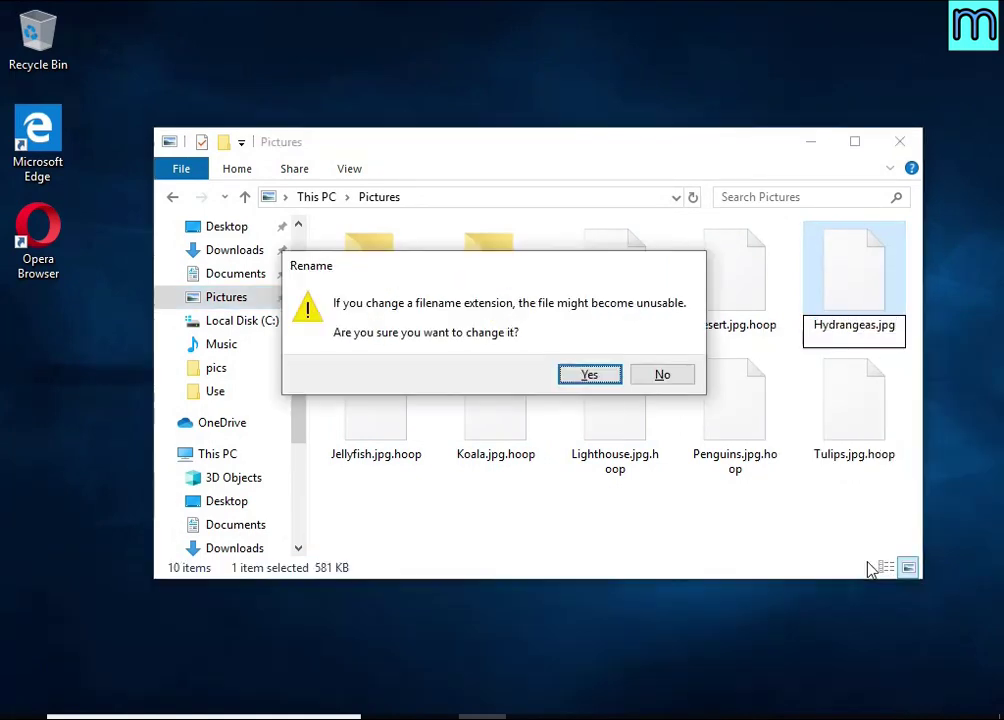
pyautogui.click(589, 374)
# Step: Try to view Hydrangeas.jpg with the Photos app, closing the viewer once checked
pyautogui.press('Return')
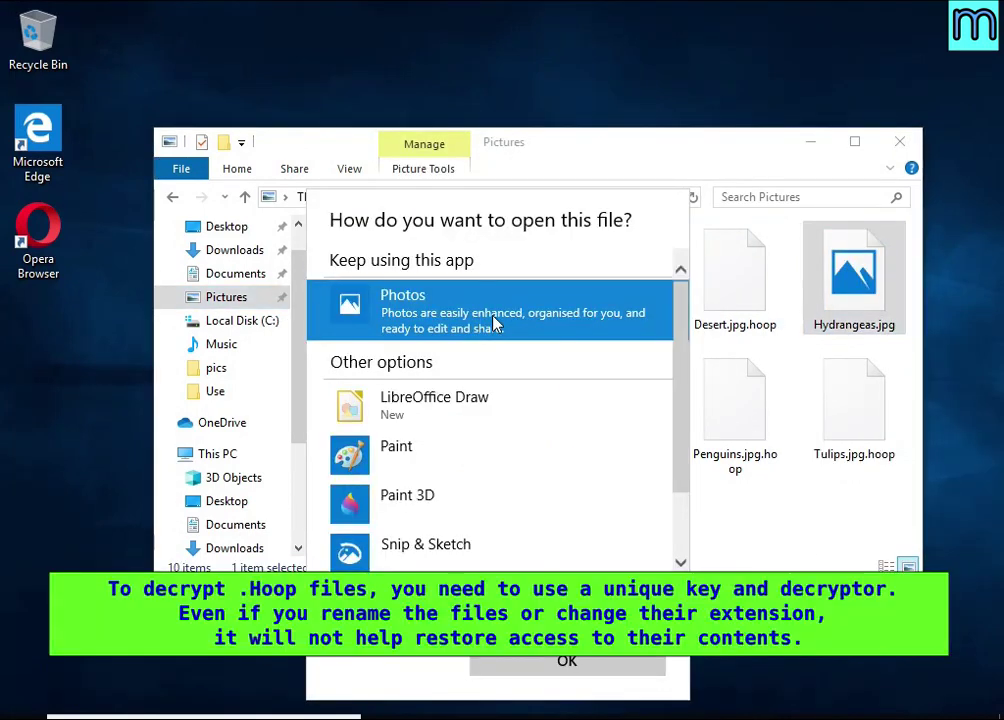
pyautogui.doubleClick(492, 322)
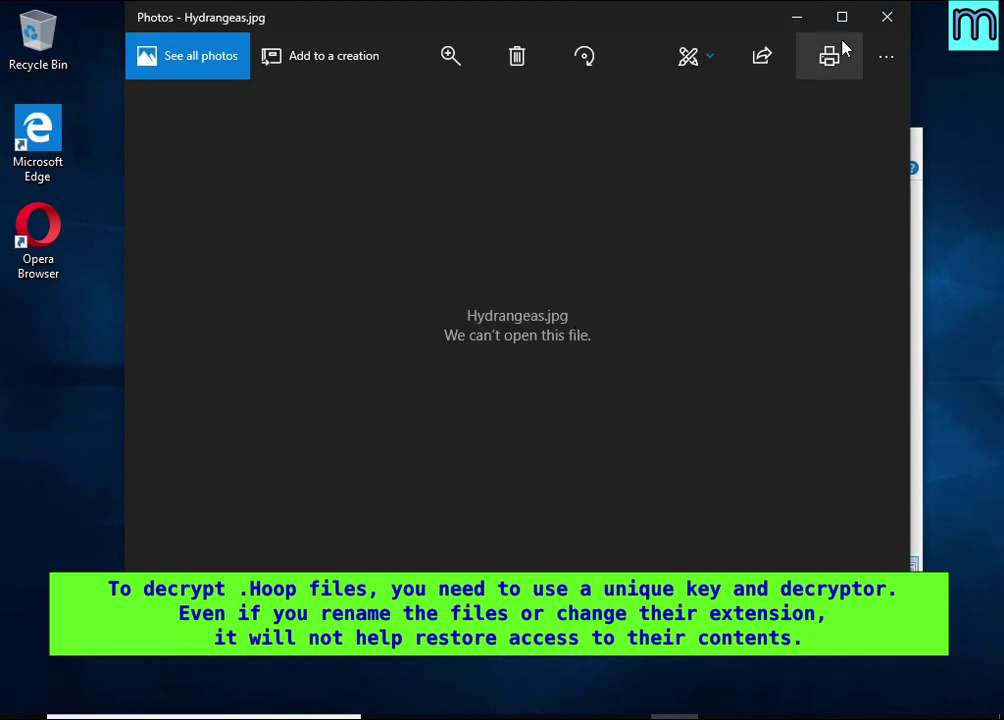
pyautogui.click(874, 20)
# Step: Open _readme.txt from Local Disk (C:) and read through the ransom note, including its payment and contact details
pyautogui.click(244, 320)
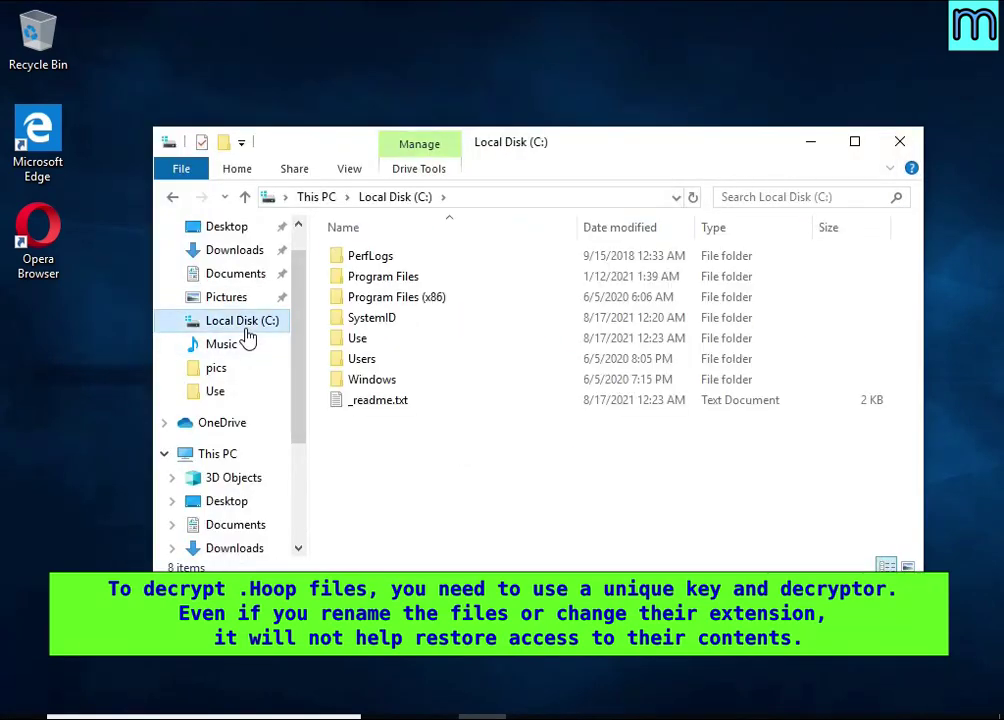
pyautogui.click(360, 400)
pyautogui.doubleClick(583, 405)
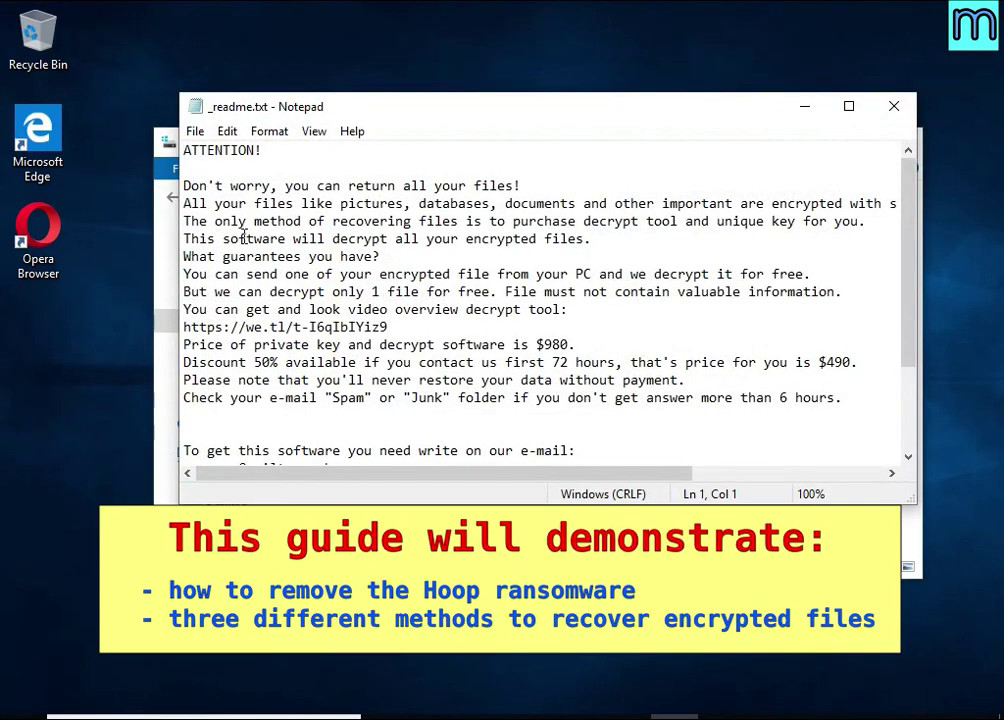
pyautogui.moveTo(183, 203); pyautogui.dragTo(835, 206)
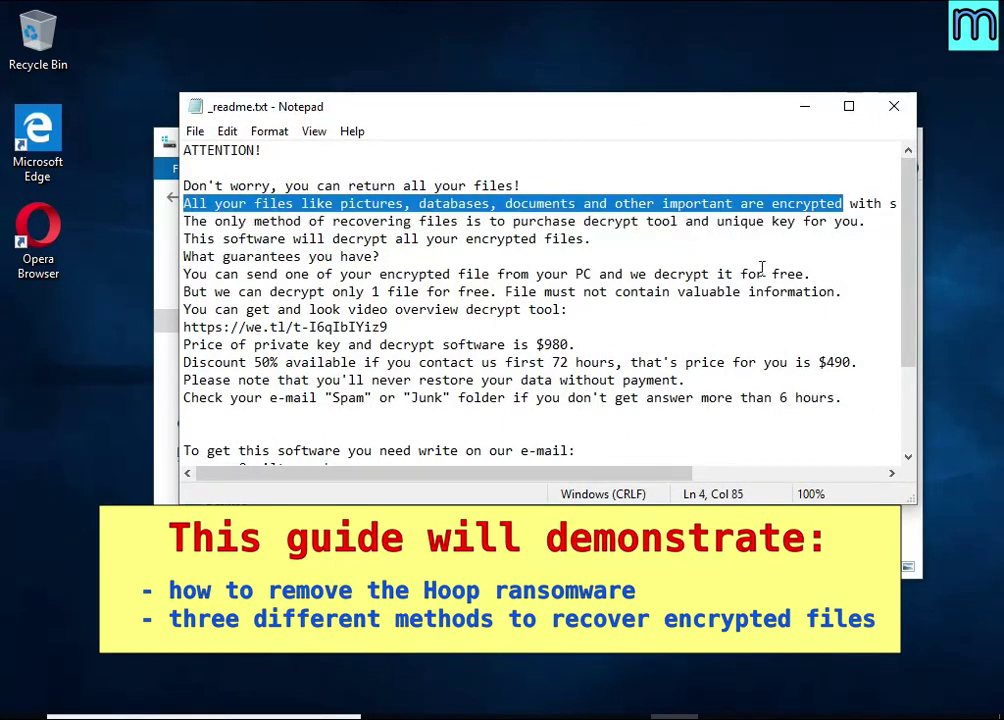
pyautogui.doubleClick(800, 205)
pyautogui.scroll(-3, 829, 204)
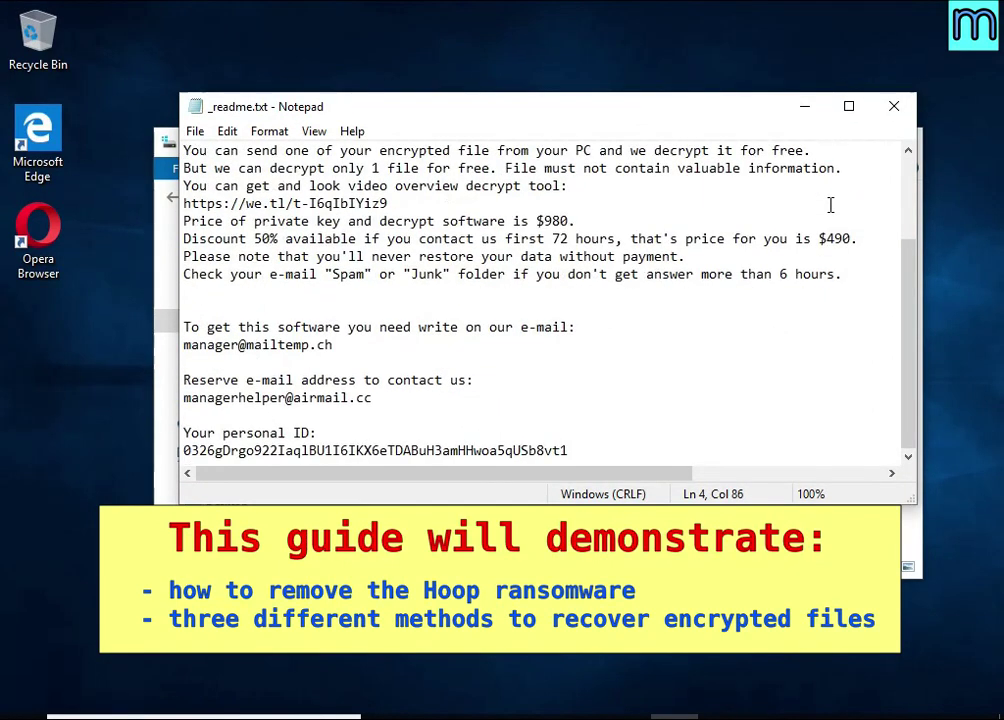
pyautogui.scroll(3, 829, 204)
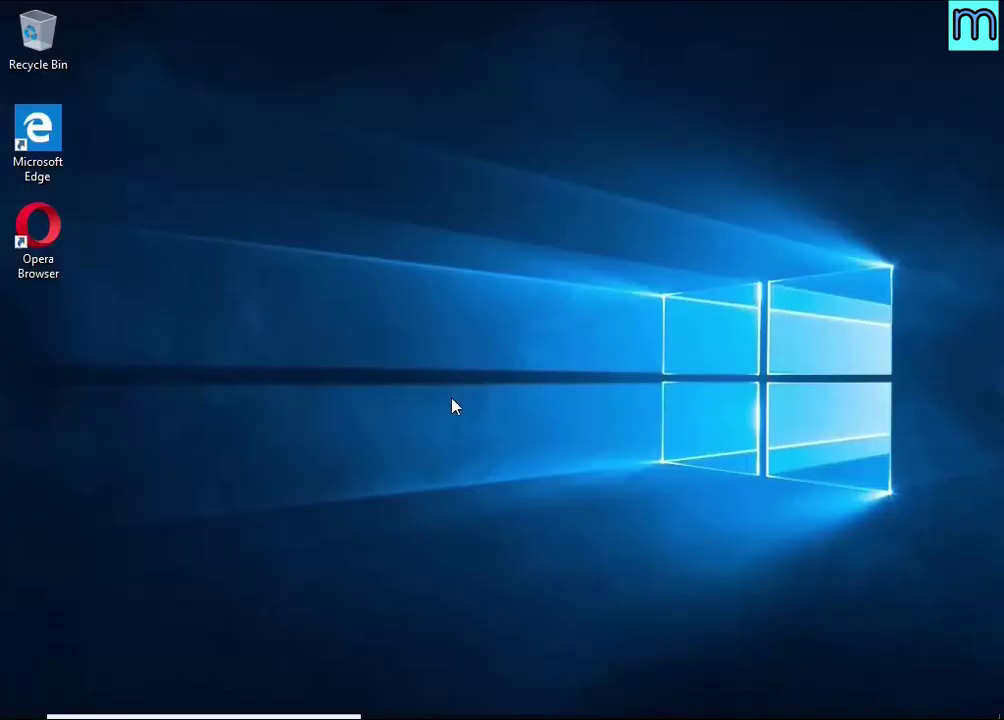
# Step: End the DB07.exe (32 bit) process in Task Manager and check the remaining processes for other suspicious entries
pyautogui.hotkey('ctrl', 'alt', 'Delete')
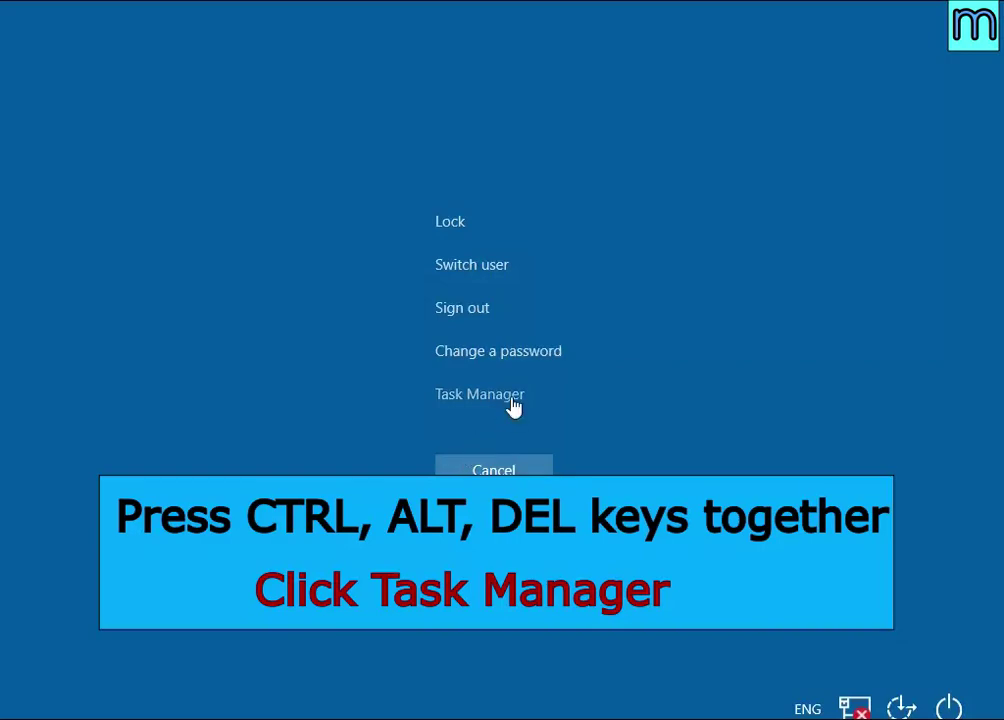
pyautogui.click(513, 404)
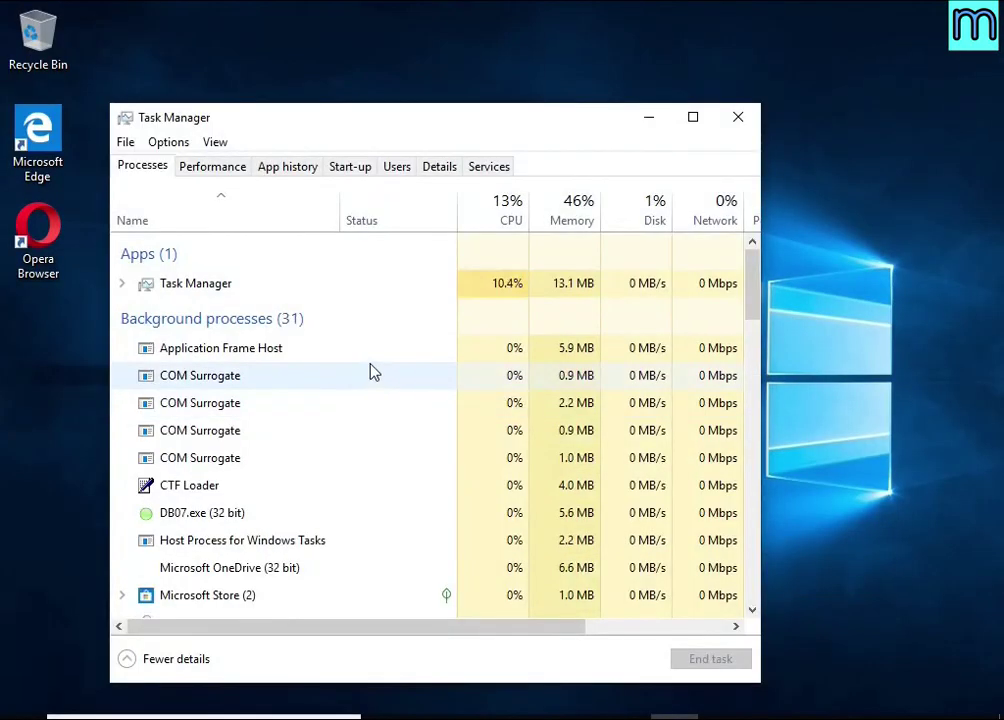
pyautogui.scroll(-1, 371, 372)
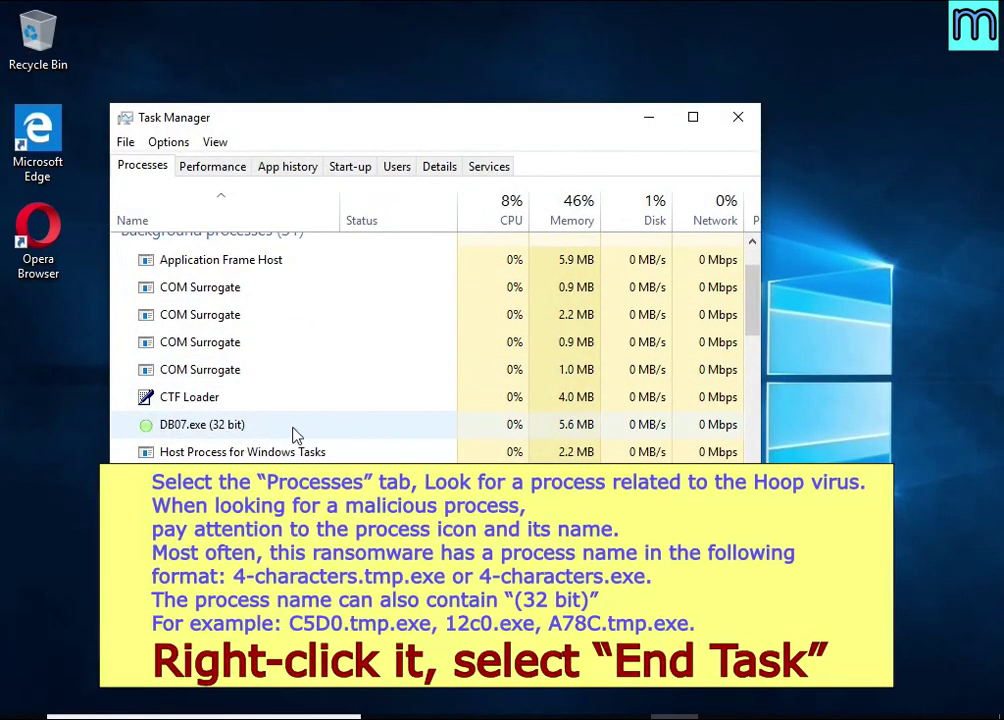
pyautogui.click(381, 429)
pyautogui.rightClick(391, 437)
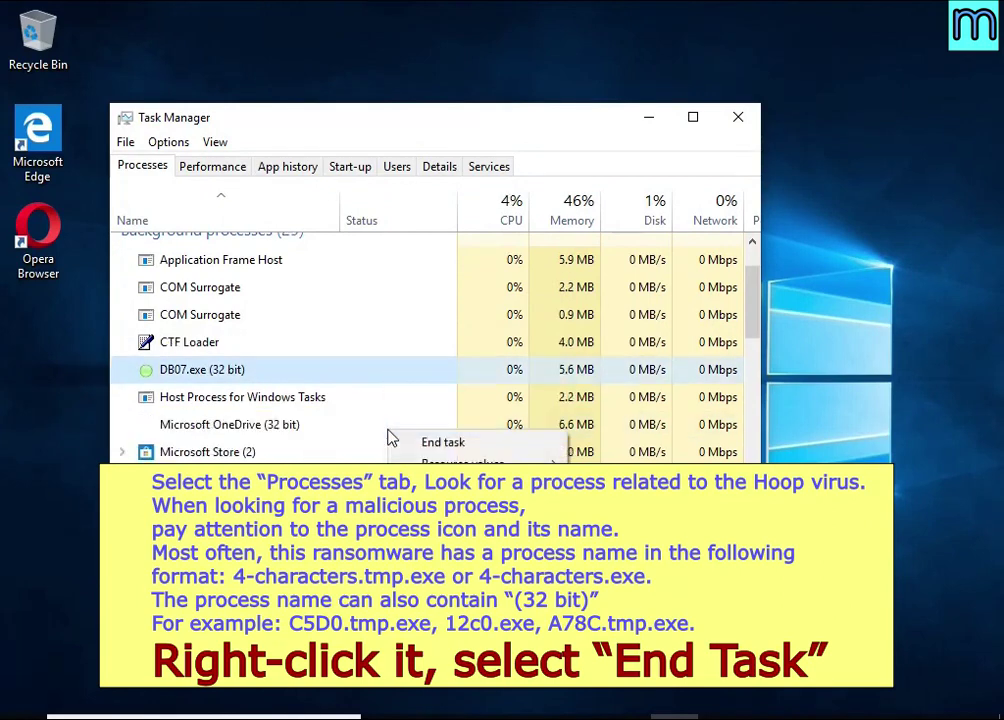
pyautogui.click(511, 446)
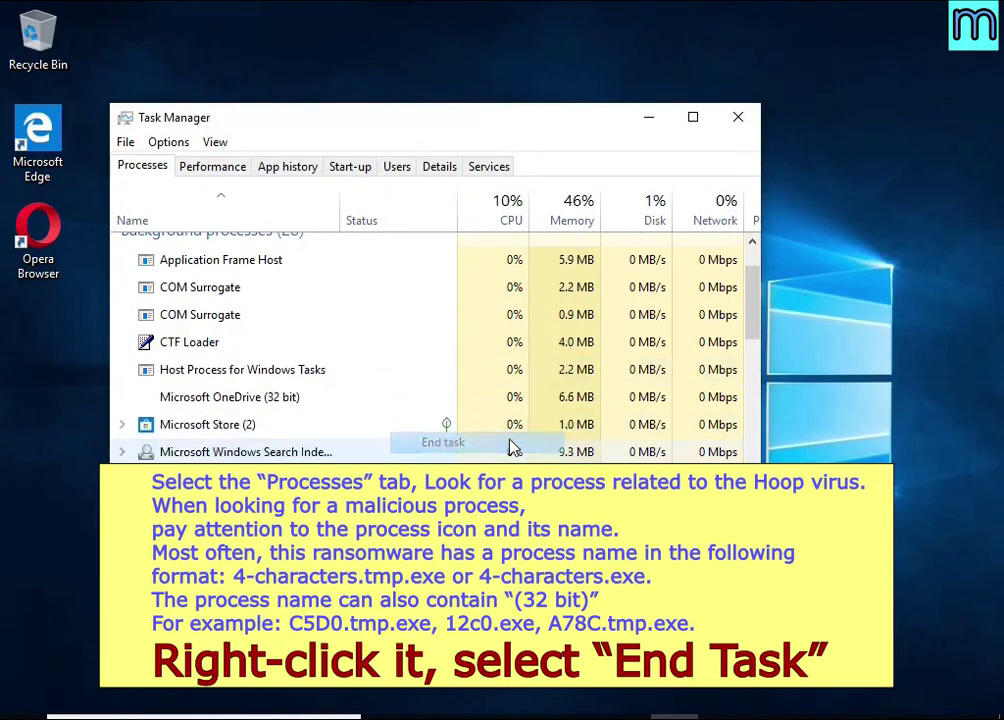
pyautogui.scroll(-2, 329, 405)
pyautogui.scroll(-6, 307, 403)
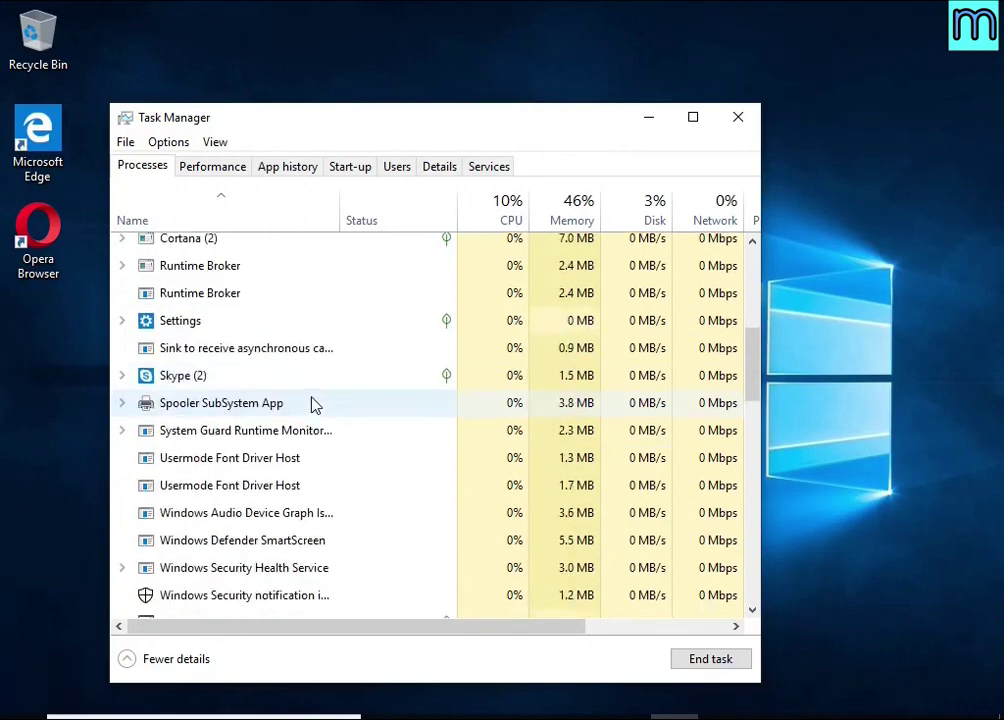
pyautogui.scroll(-10, 305, 397)
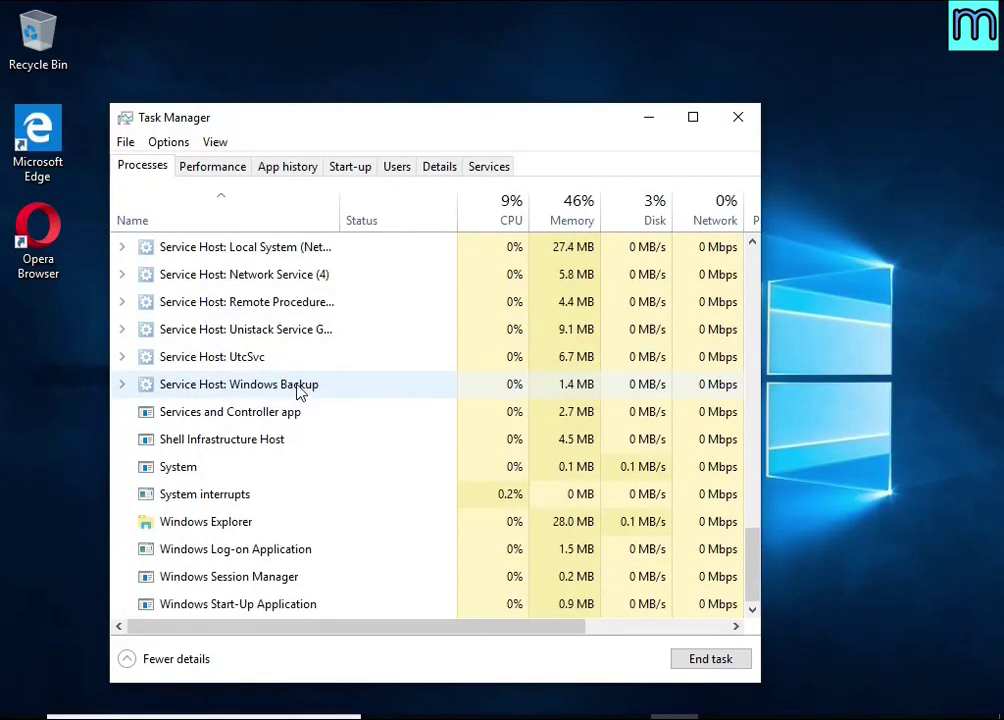
pyautogui.scroll(8, 297, 392)
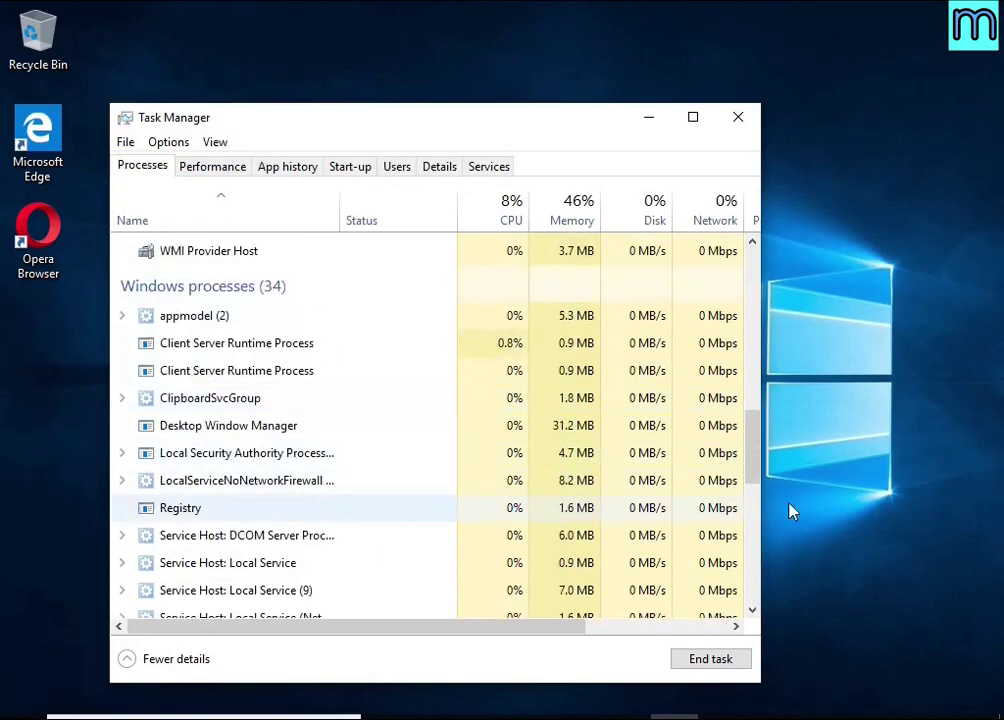
pyautogui.moveTo(760, 466); pyautogui.dragTo(765, 270)
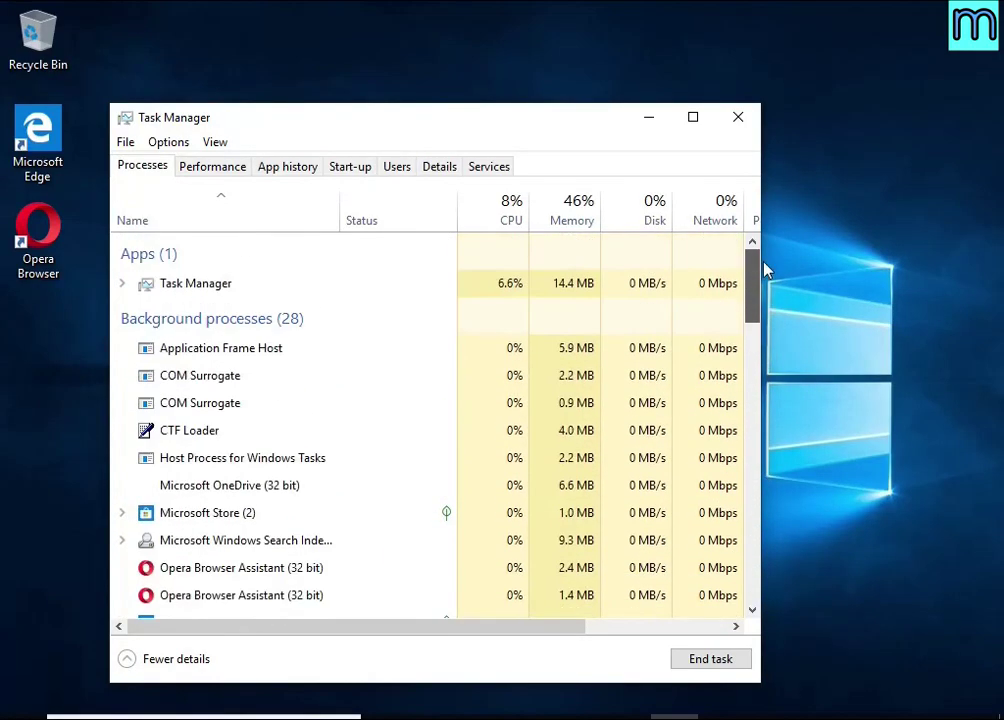
# Step: Disable DB07.exe in the start-up programs and close Task Manager
pyautogui.click(352, 170)
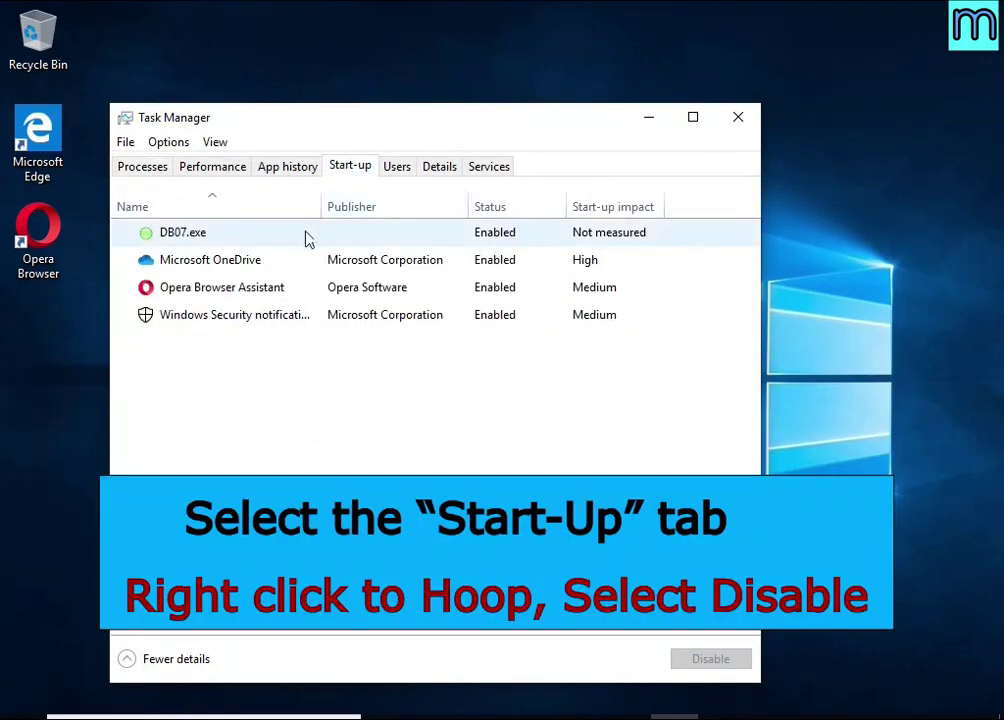
pyautogui.rightClick(545, 243)
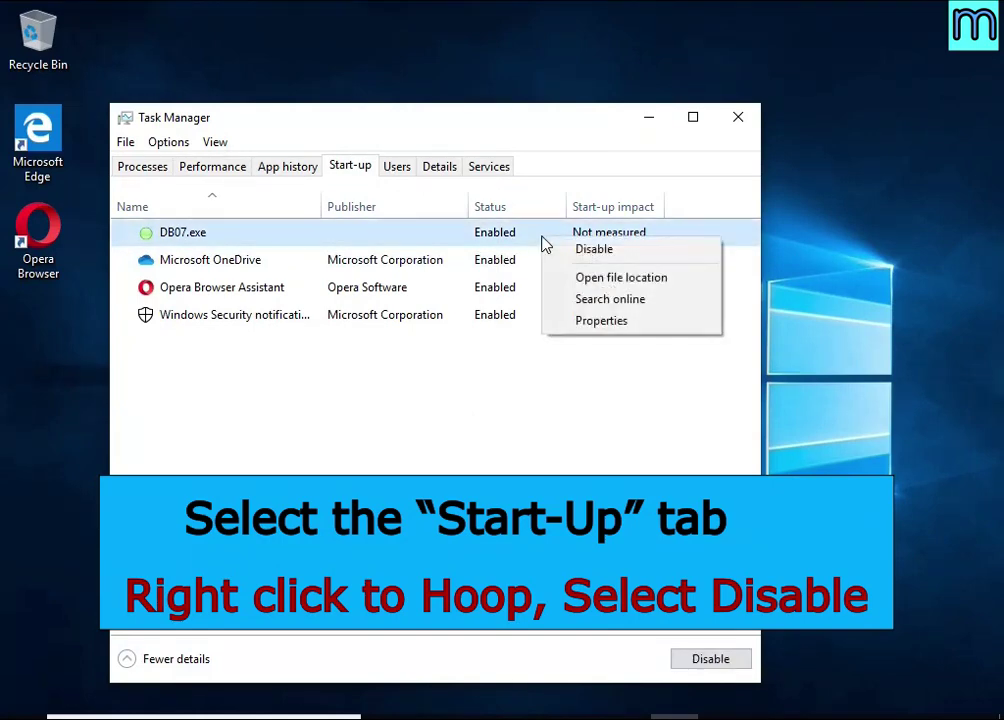
pyautogui.click(668, 254)
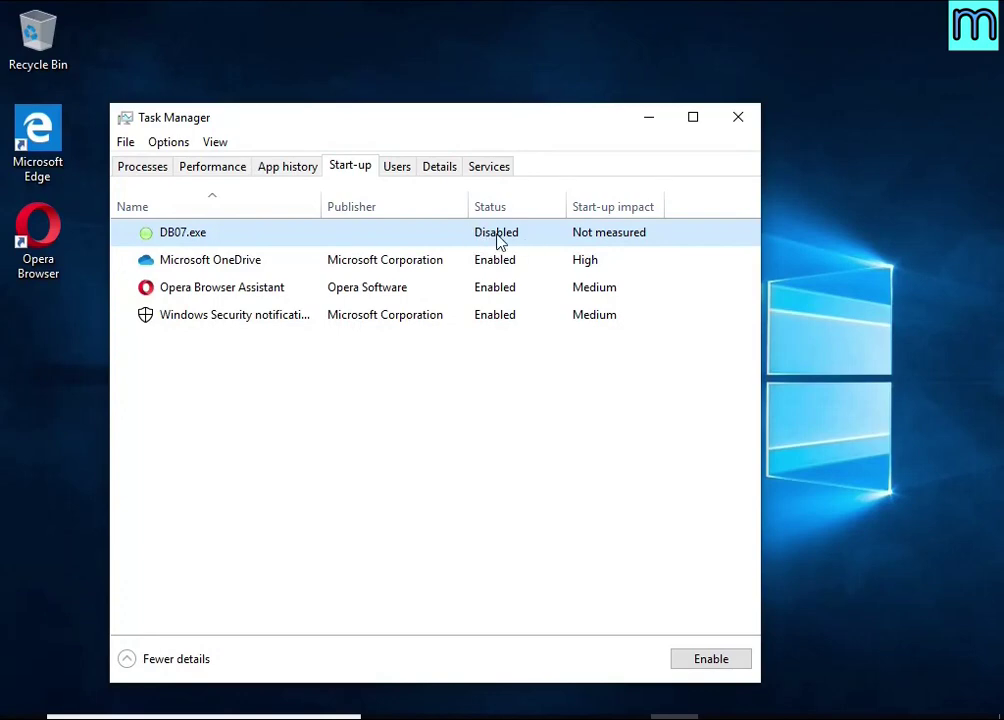
pyautogui.click(735, 120)
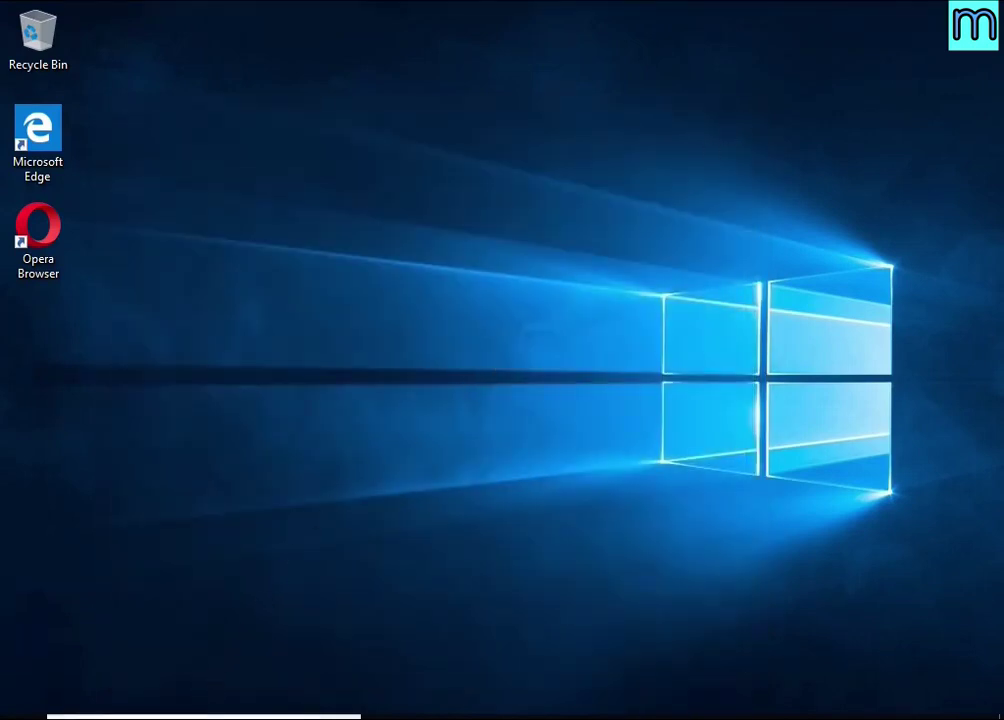
# Step: Search for and open Task Scheduler, and display the tasks in the Task Scheduler Library
pyautogui.press('super+s')
pyautogui.write('tas')
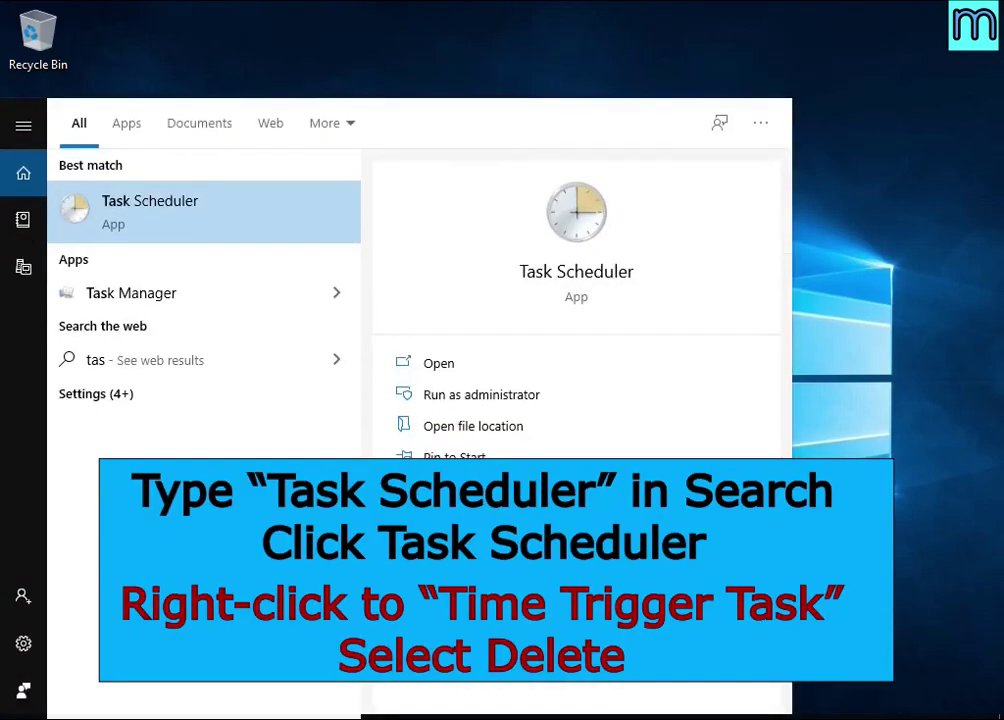
pyautogui.write('k she')
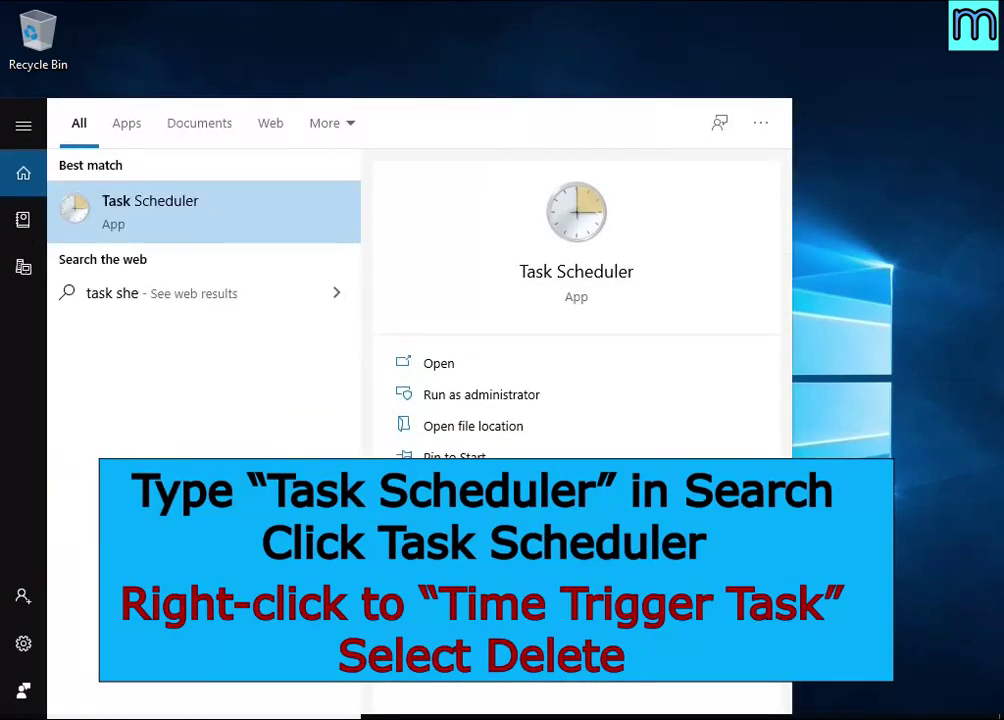
pyautogui.click(243, 230)
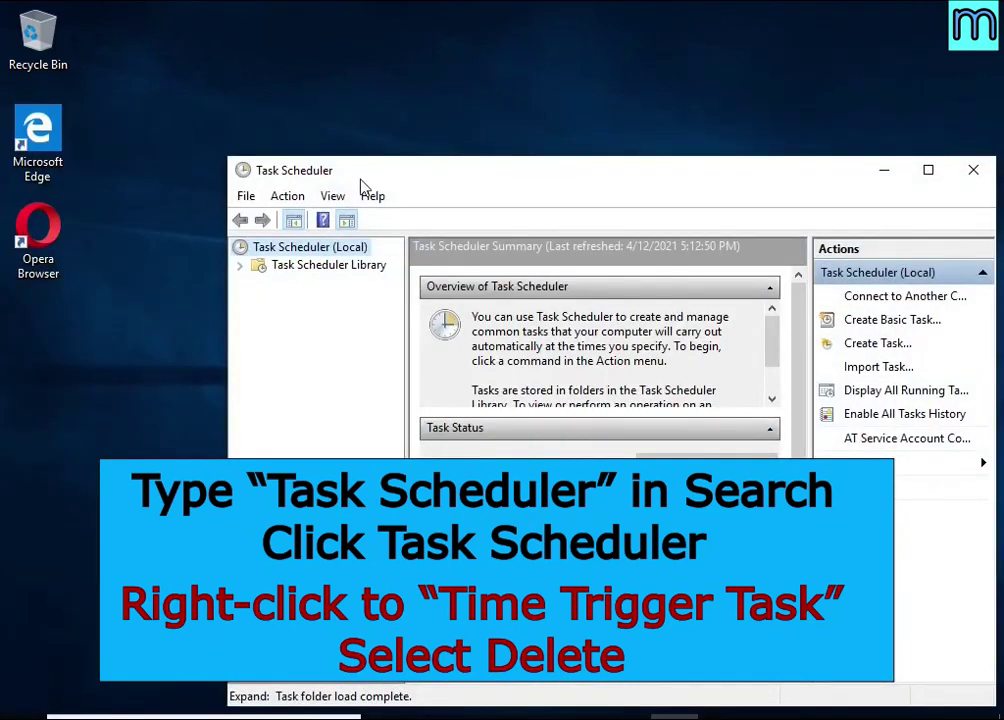
pyautogui.moveTo(362, 182); pyautogui.dragTo(302, 106)
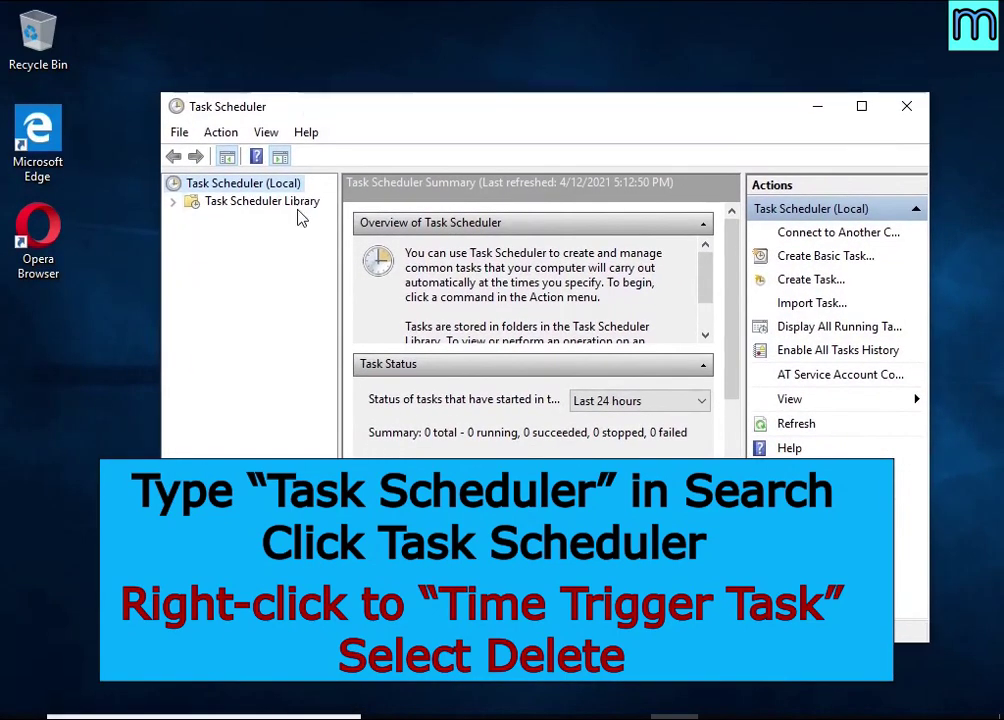
pyautogui.click(292, 202)
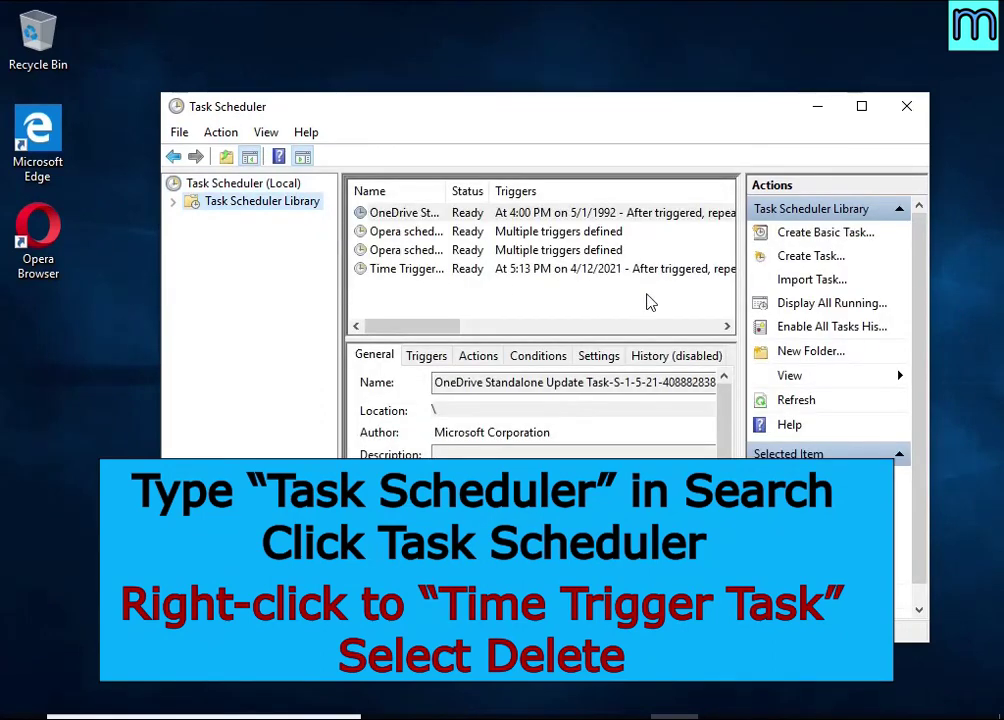
# Step: Delete the Time Trigger Task from the Task Scheduler Library and close Task Scheduler
pyautogui.click(650, 269)
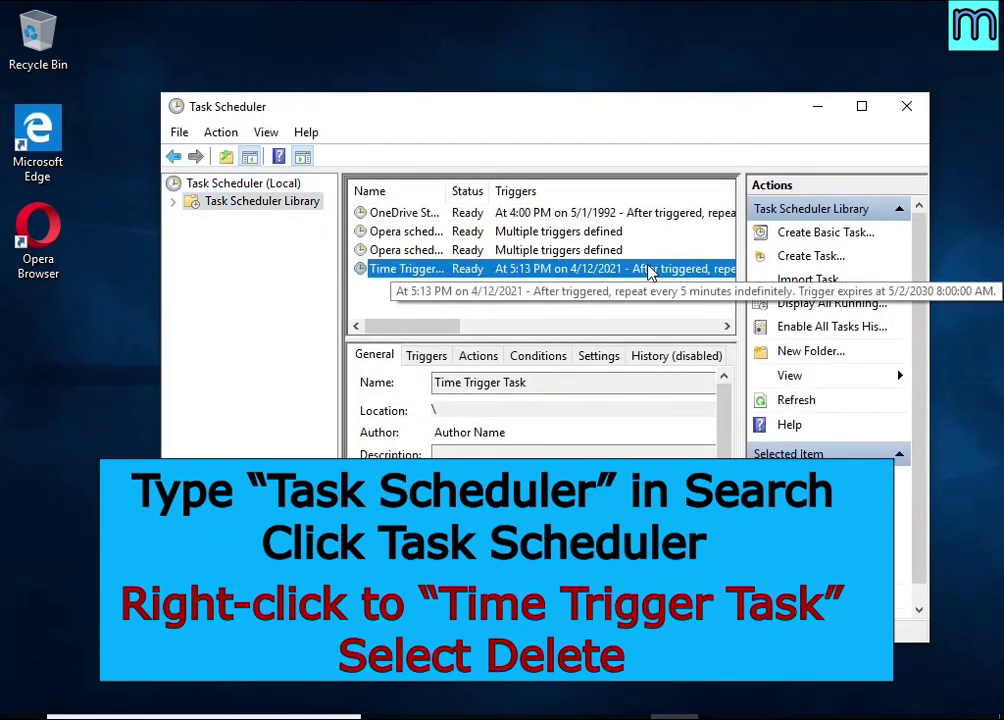
pyautogui.rightClick(650, 270)
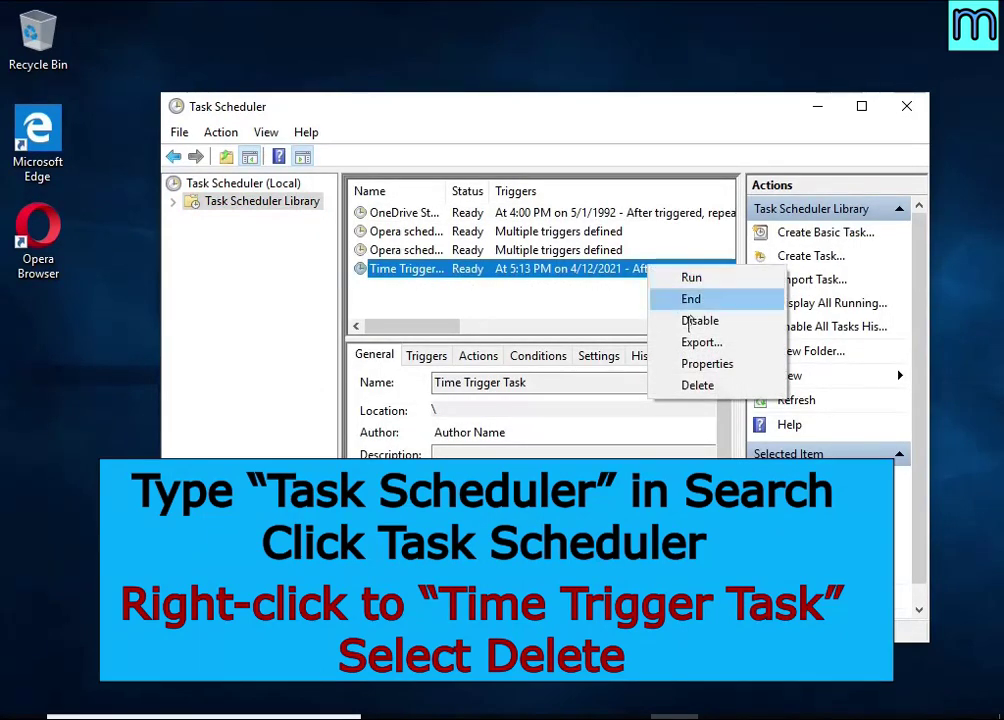
pyautogui.click(737, 388)
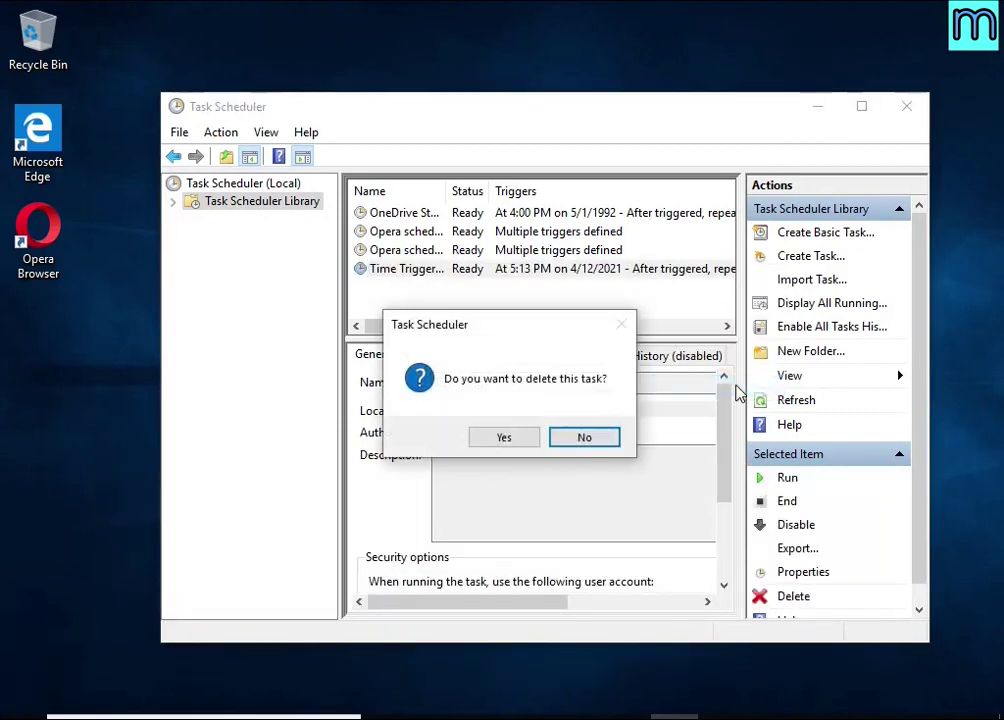
pyautogui.click(506, 444)
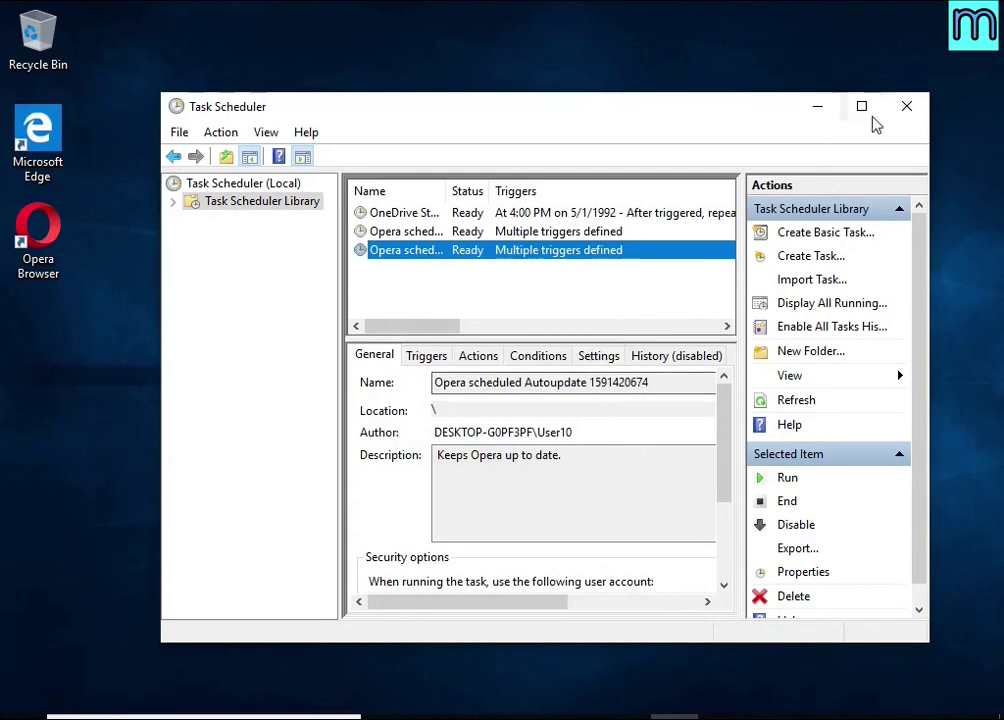
pyautogui.click(906, 110)
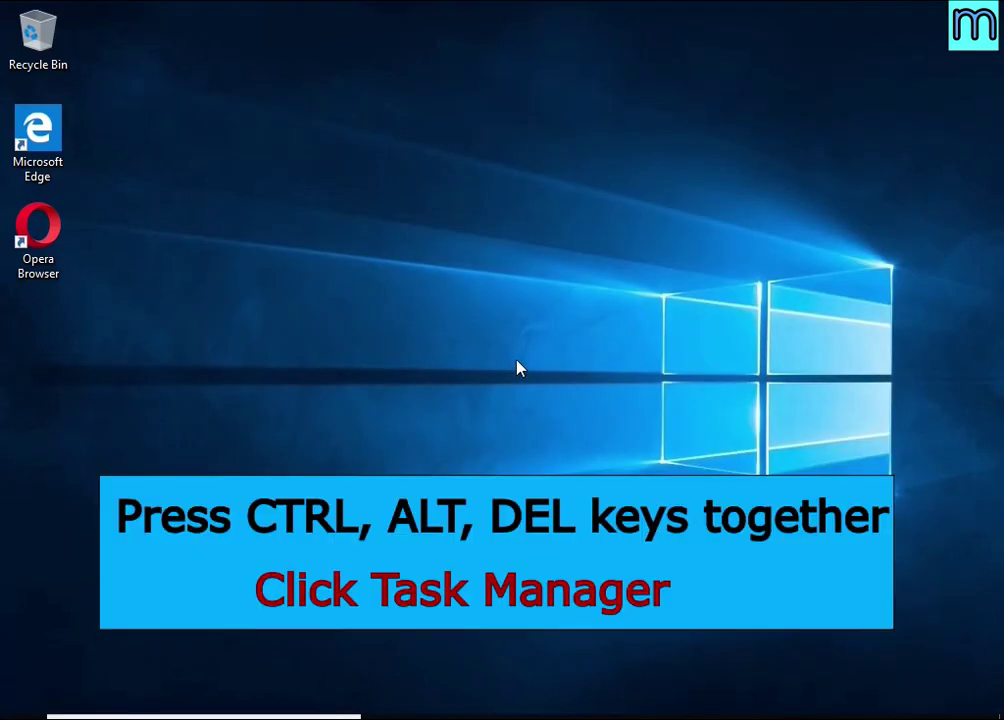
# Step: Open the file location of the DB07.exe start-up entry from Task Manager, then close Task Manager
pyautogui.hotkey('ctrl', 'alt', 'Delete')
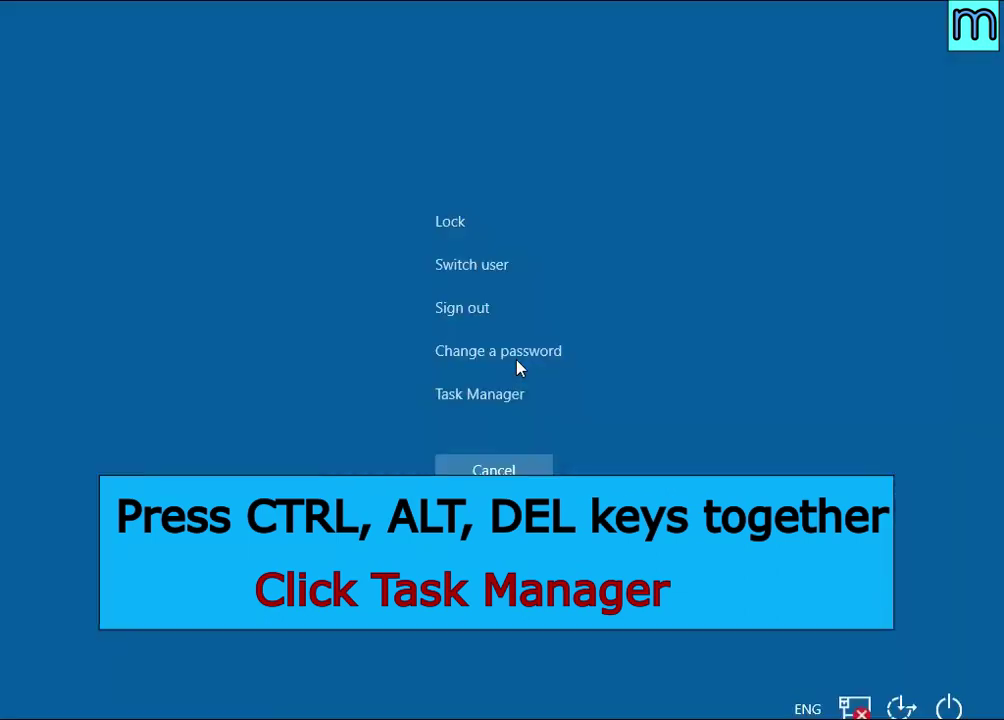
pyautogui.click(488, 398)
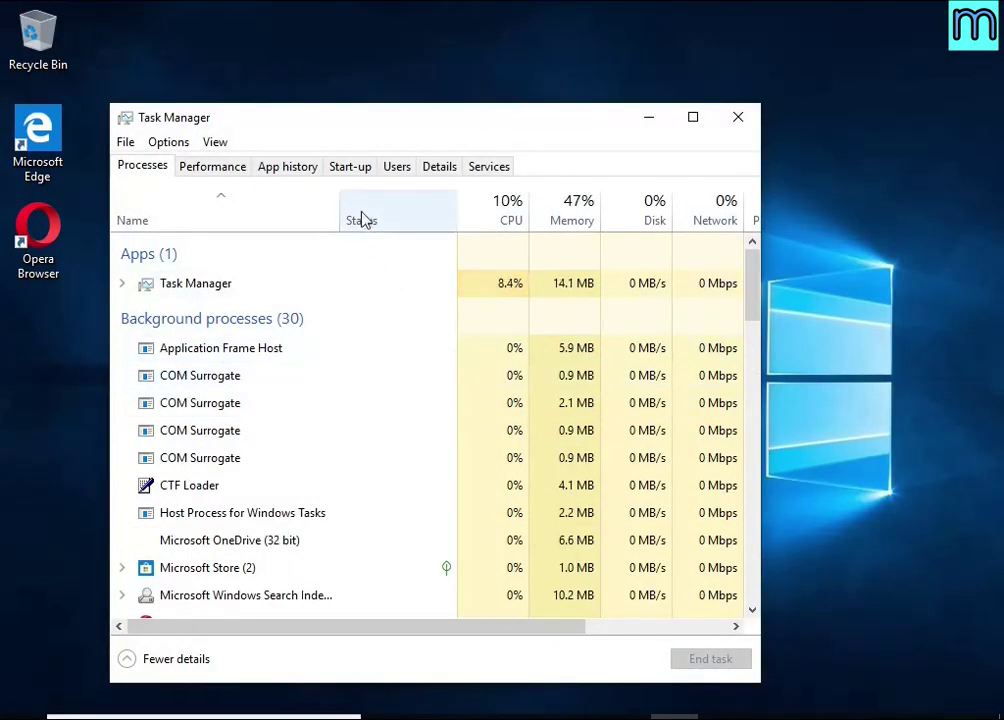
pyautogui.click(352, 166)
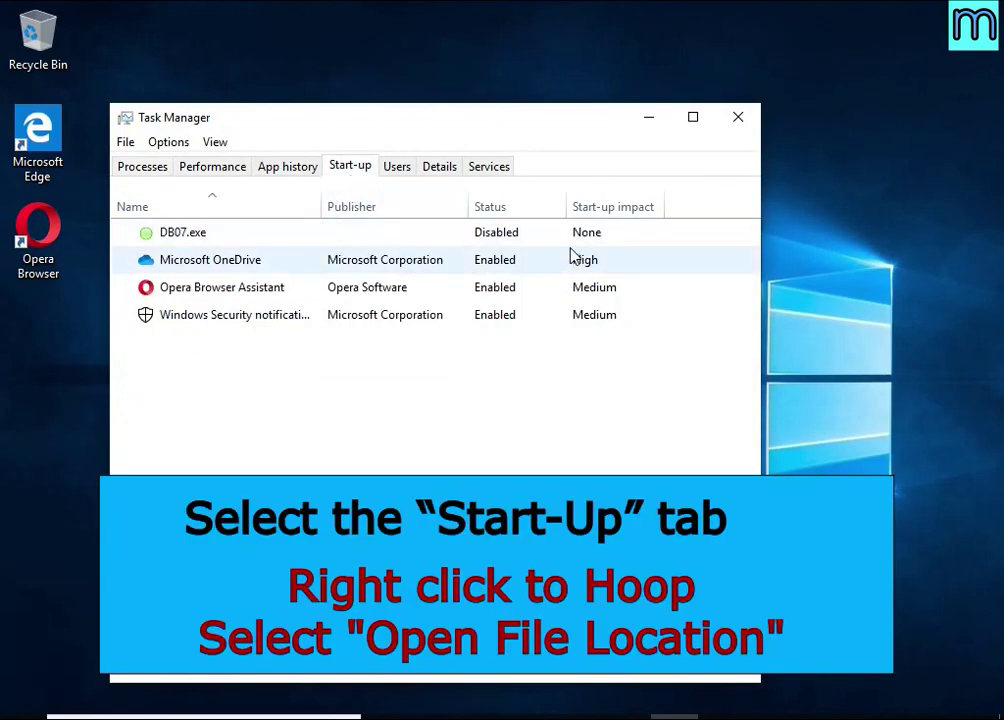
pyautogui.rightClick(550, 232)
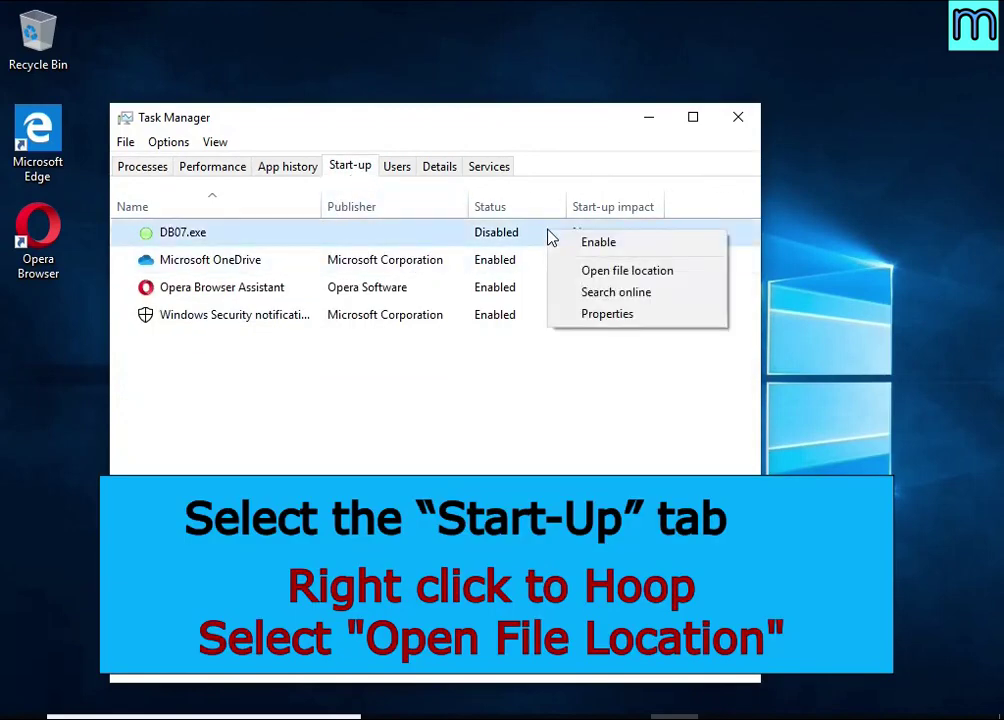
pyautogui.click(693, 273)
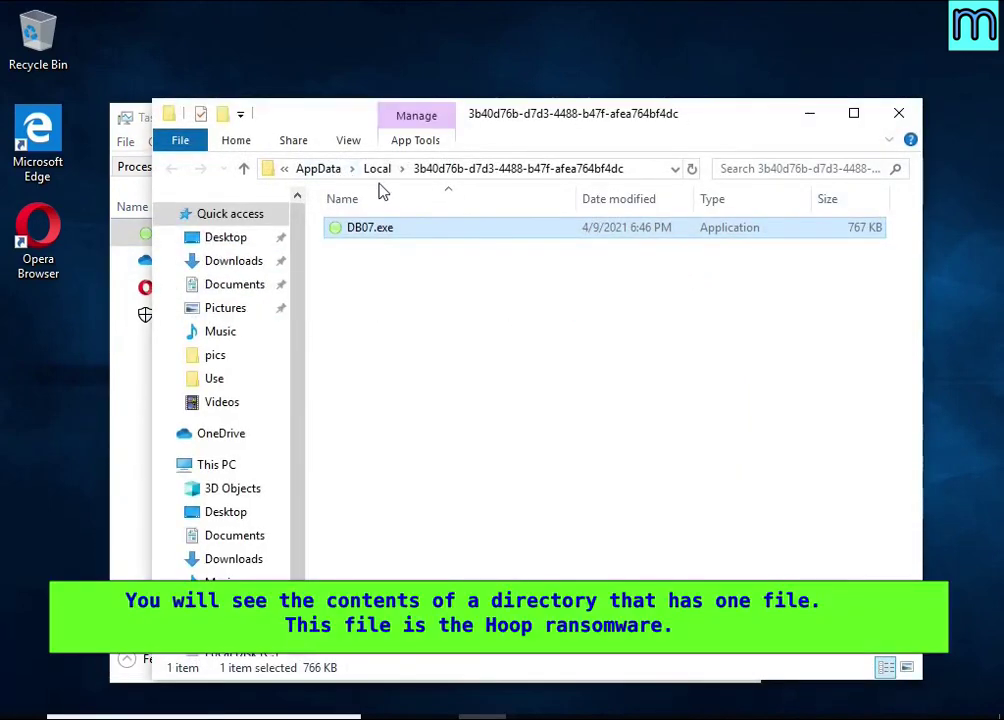
pyautogui.click(125, 418)
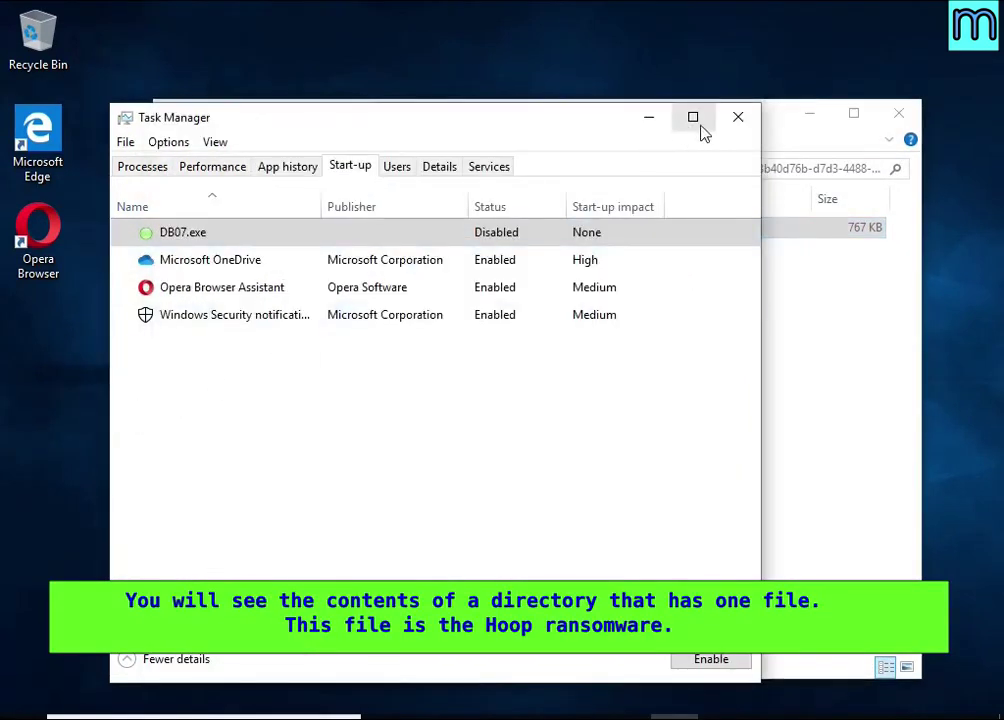
pyautogui.click(734, 120)
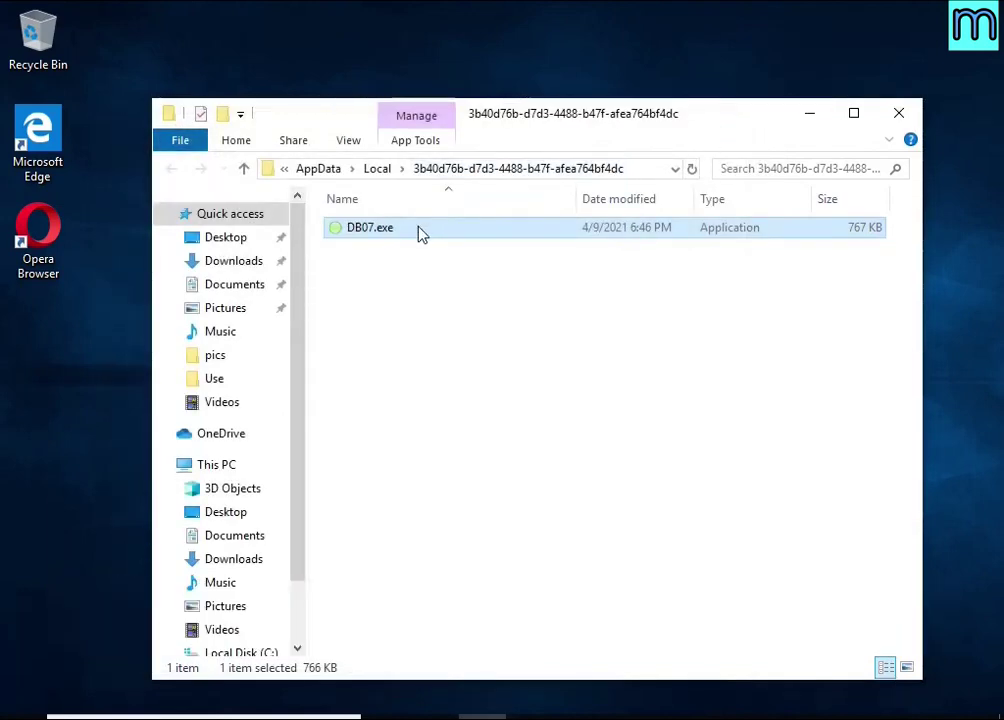
# Step: Try to delete DB07.exe from its AppData\Local folder, retry the deletion, and cancel it
pyautogui.rightClick(419, 231)
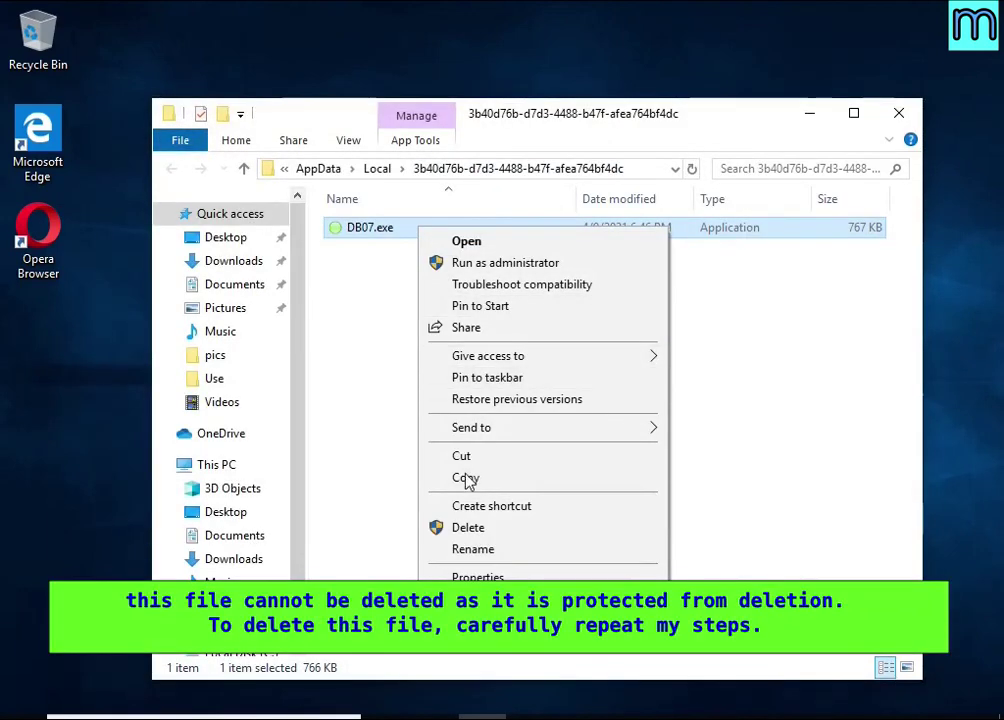
pyautogui.click(468, 529)
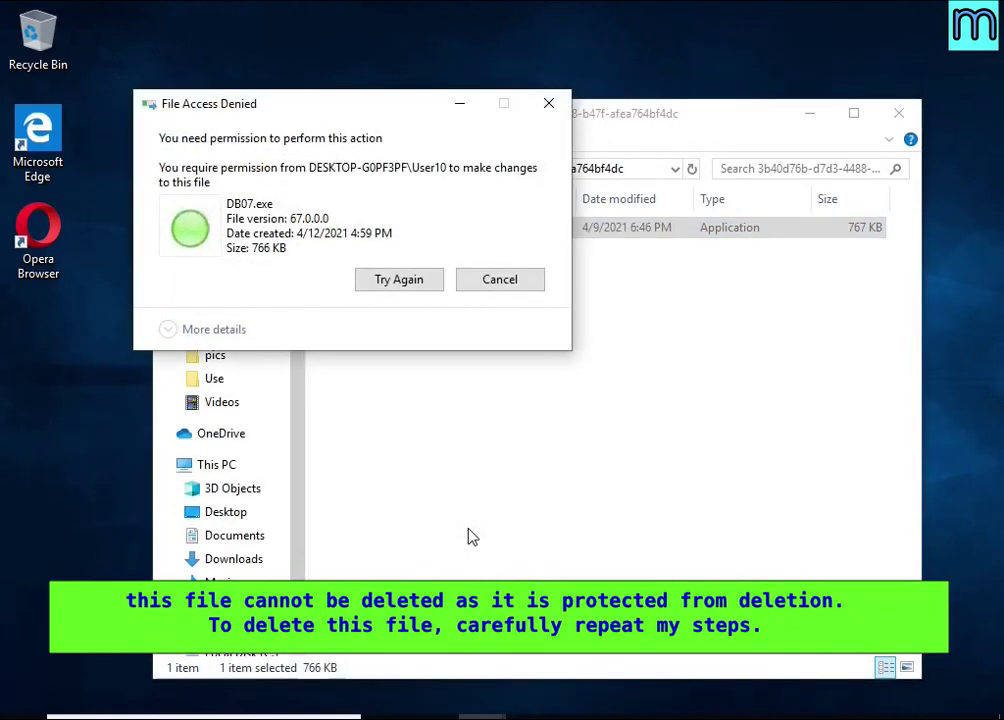
pyautogui.click(420, 283)
pyautogui.click(404, 284)
pyautogui.click(499, 280)
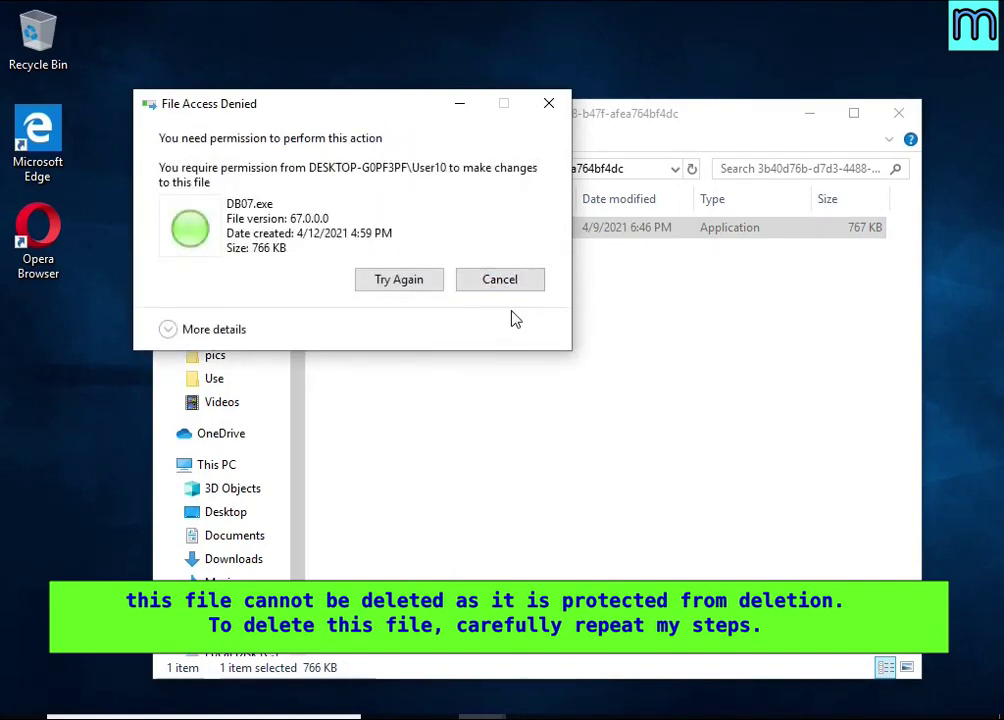
# Step: Disable permission inheritance in DB07.exe's advanced security settings, converting the inherited permissions into explicit ones
pyautogui.rightClick(414, 241)
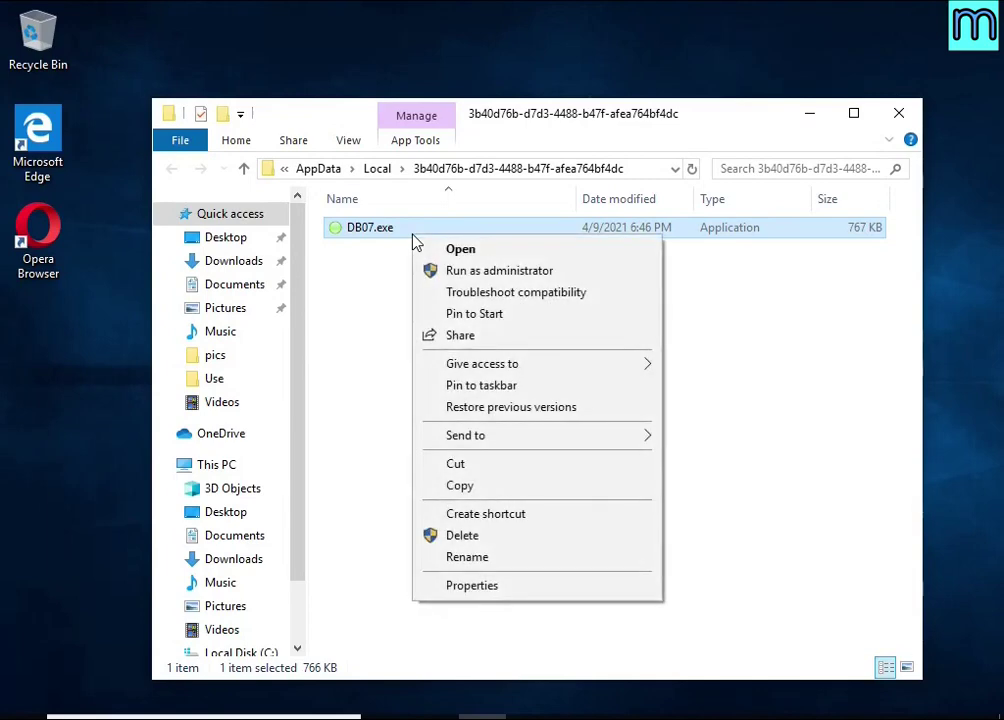
pyautogui.click(562, 592)
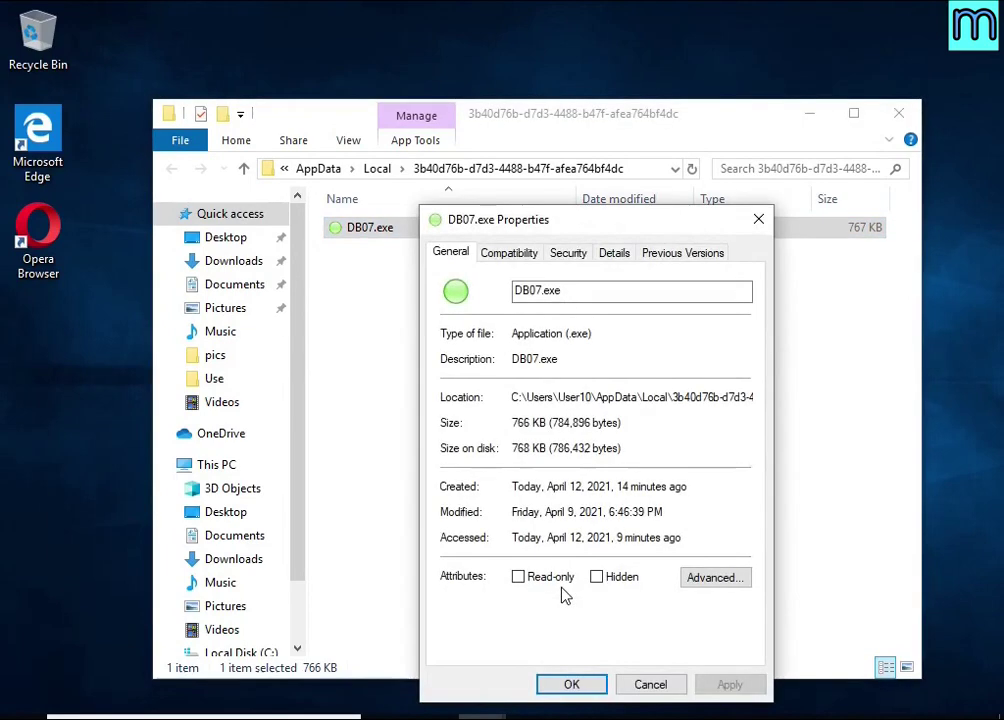
pyautogui.click(567, 254)
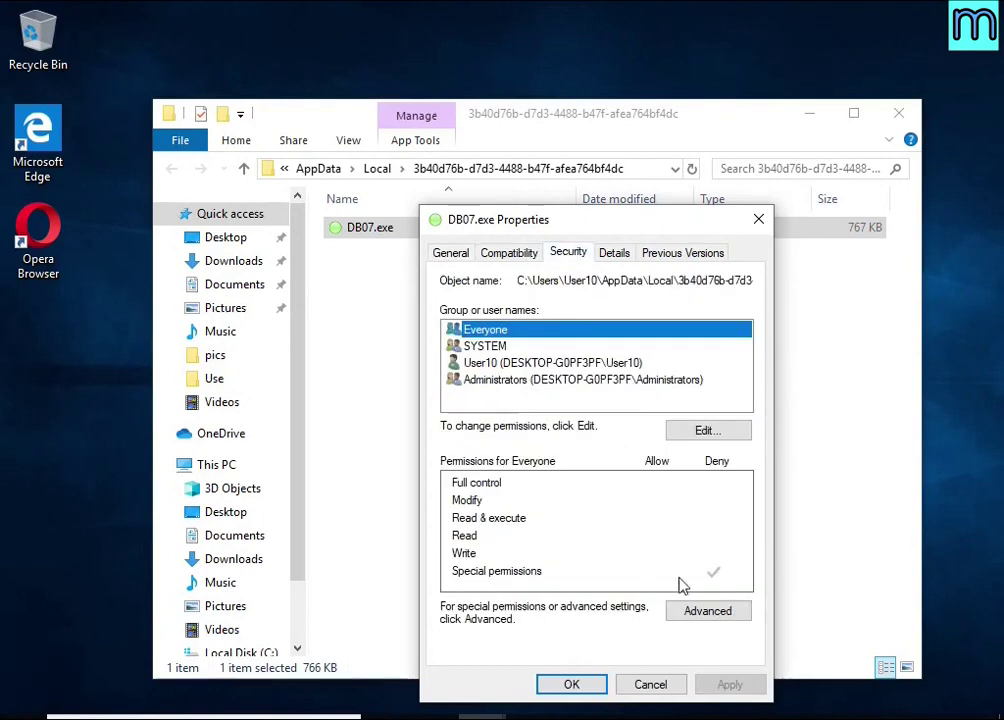
pyautogui.click(708, 611)
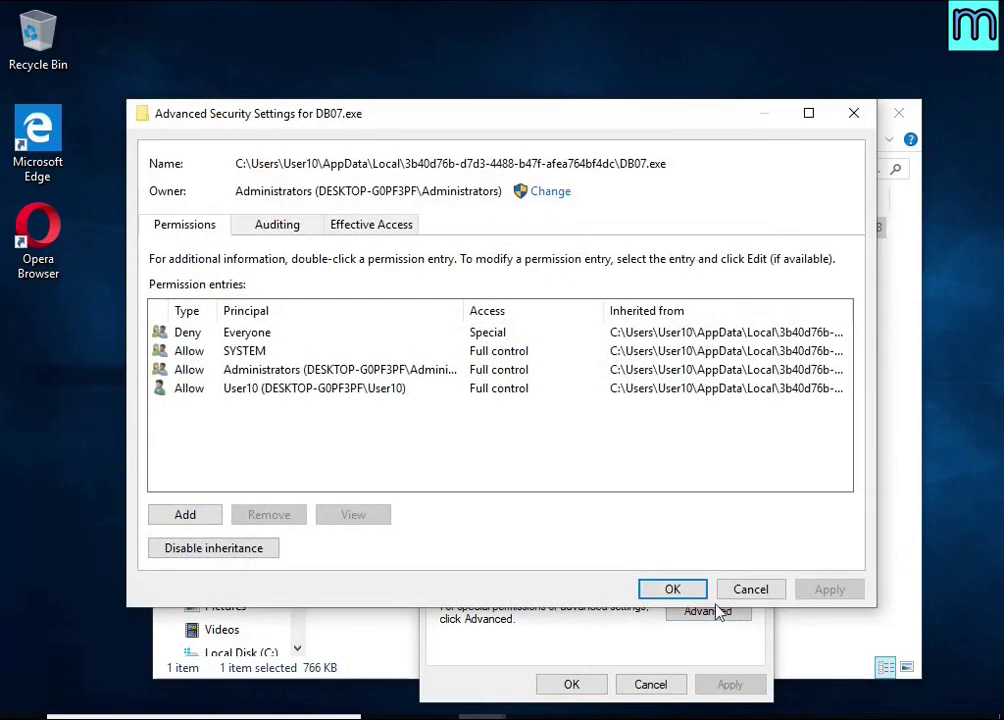
pyautogui.click(256, 556)
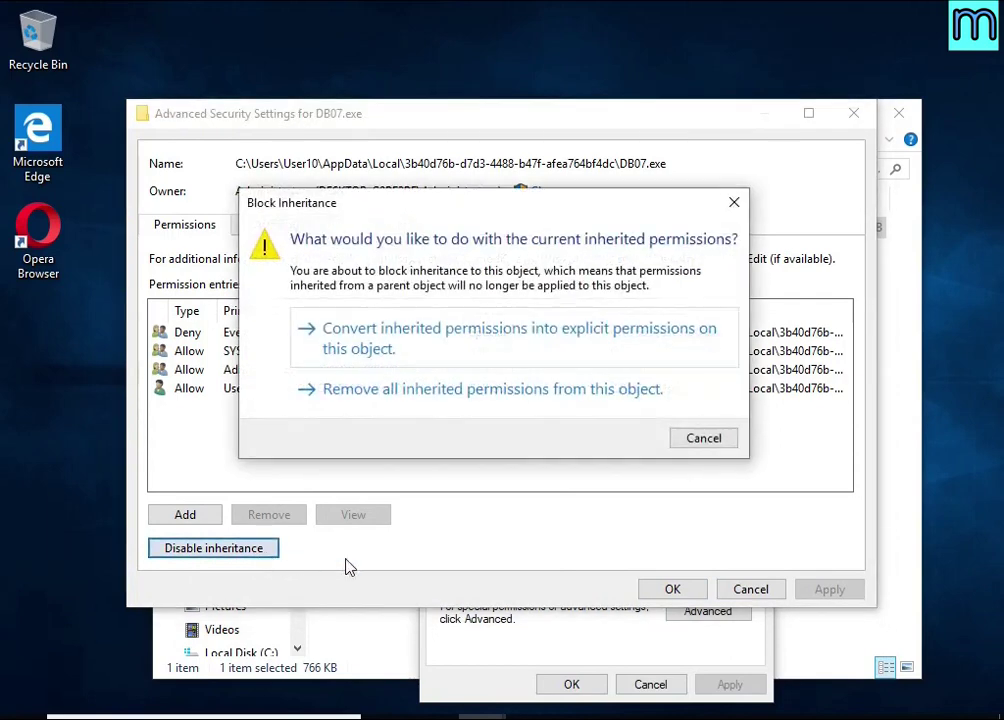
pyautogui.click(521, 359)
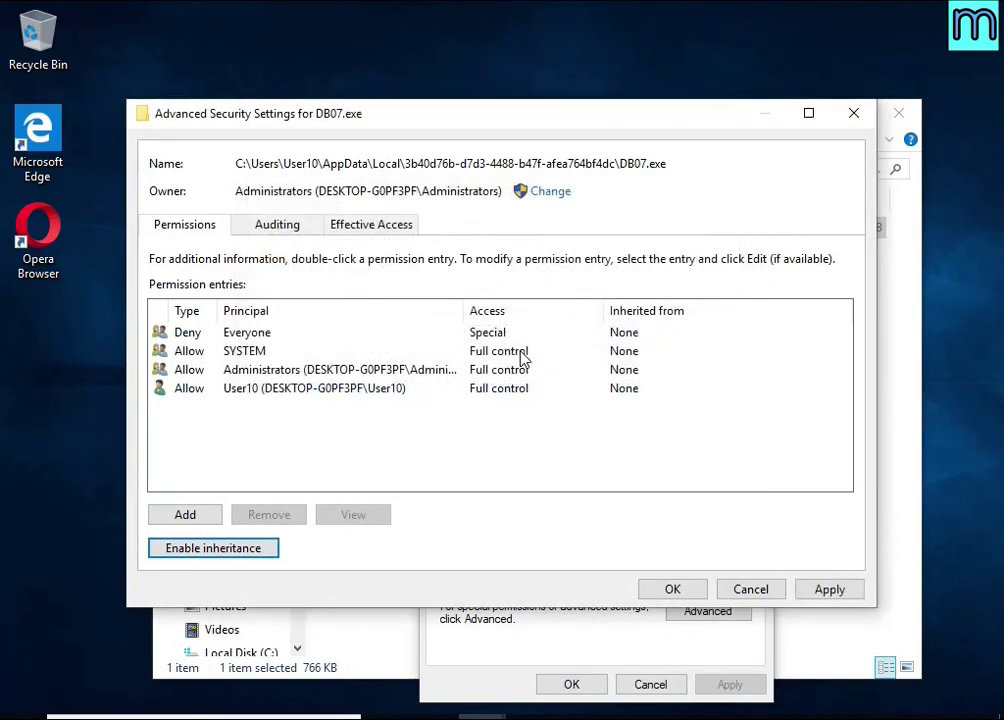
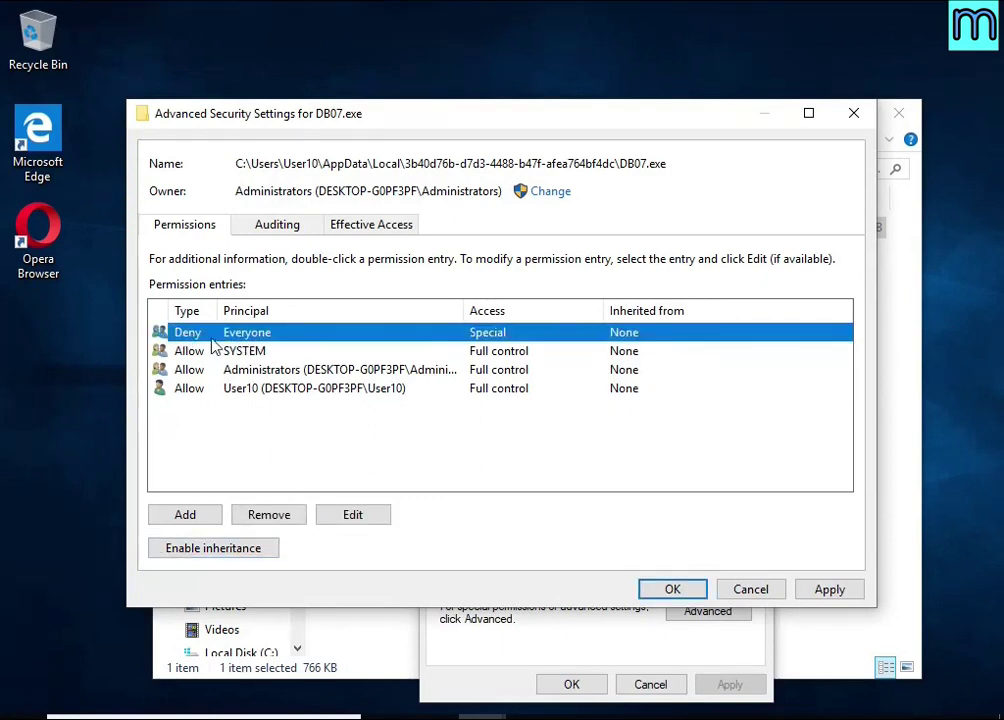
# Step: Remove the Deny permission entry for Everyone from DB07.exe and save the security settings
pyautogui.click(269, 515)
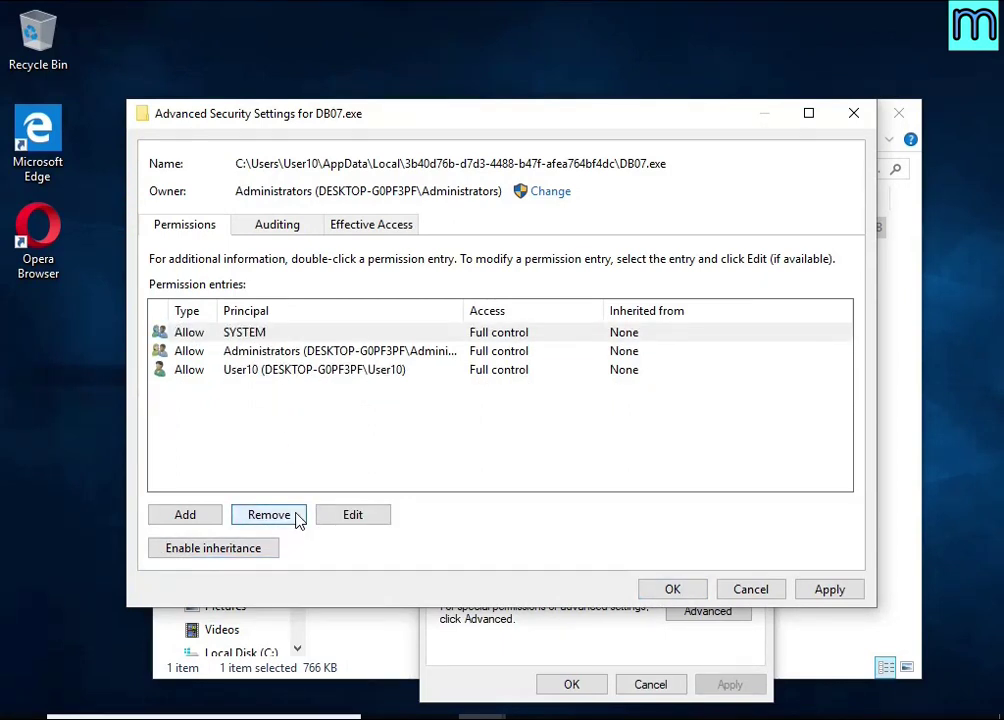
pyautogui.click(672, 590)
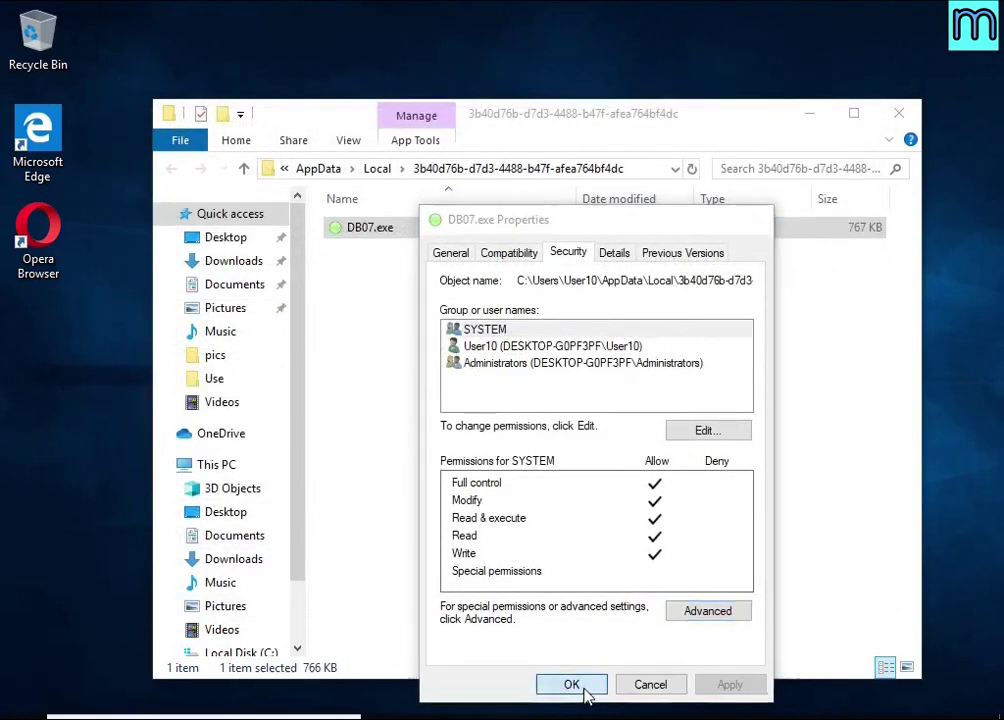
pyautogui.click(572, 685)
# Step: Delete DB07.exe from its AppData\Local folder and close the folder window
pyautogui.rightClick(385, 232)
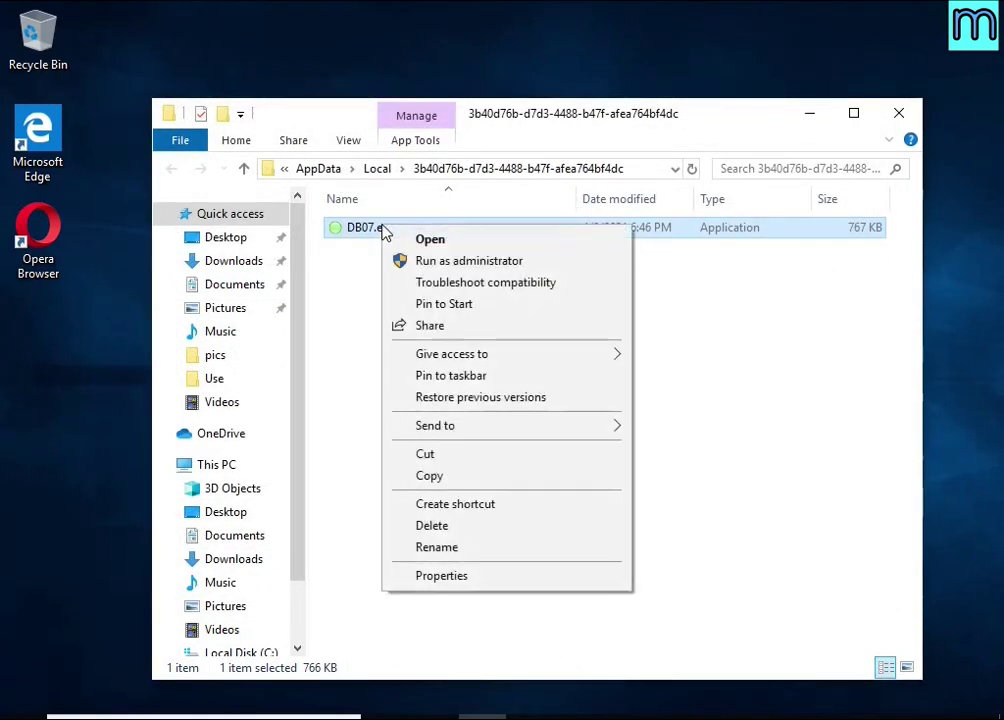
pyautogui.click(487, 530)
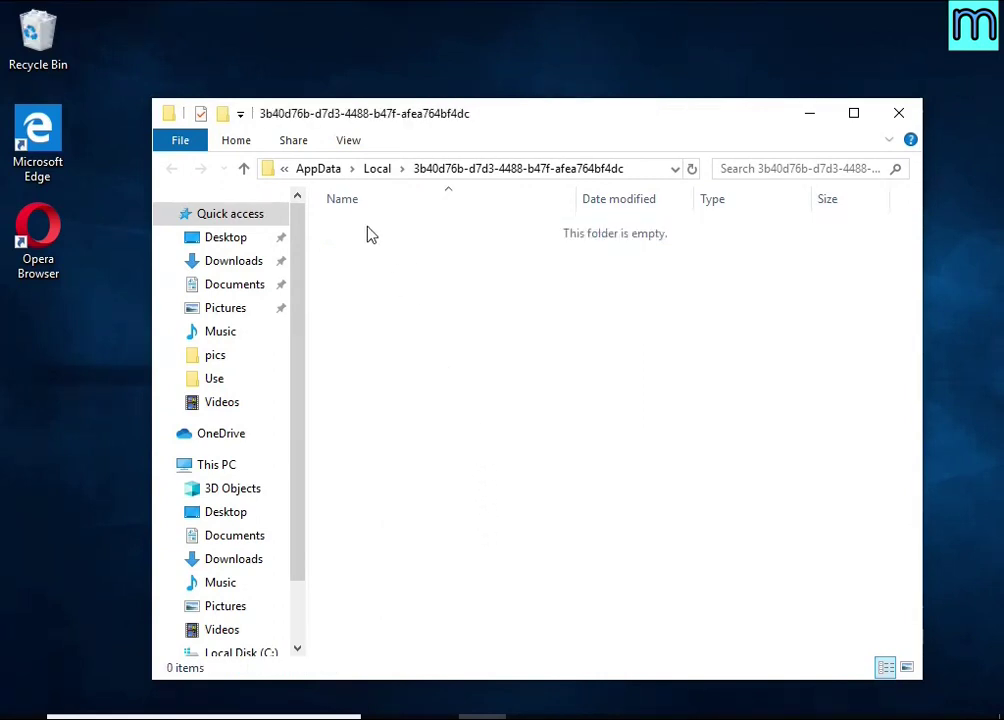
pyautogui.click(902, 114)
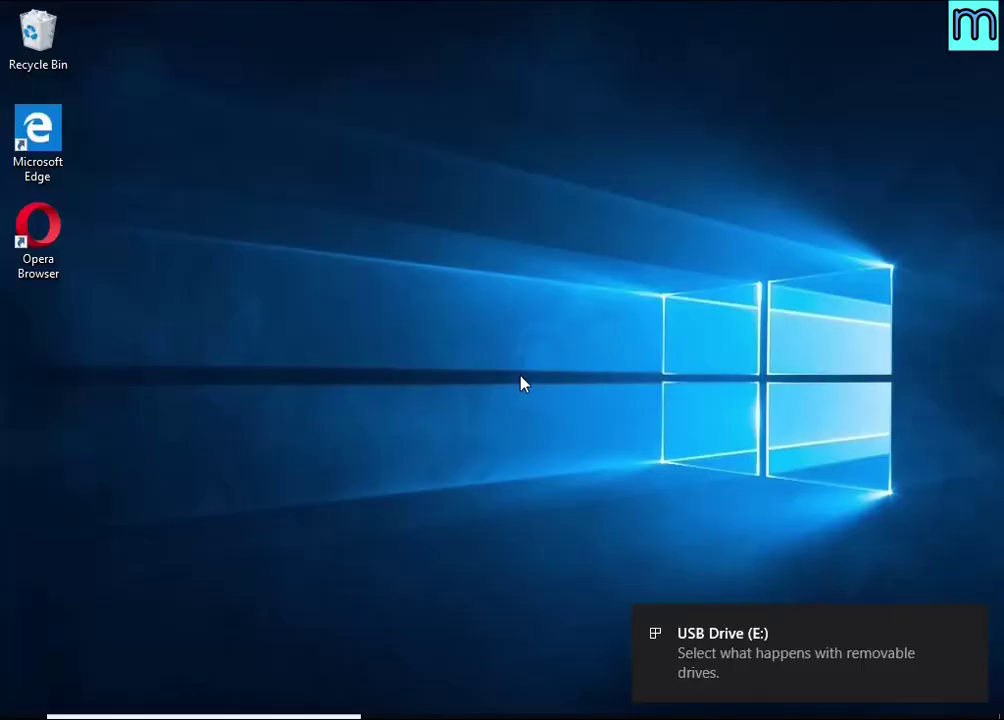
# Step: Open USB Drive (E:) in File Explorer and run decrypt_STOPDjvu.exe, allowing it to make changes to the device
pyautogui.click(744, 659)
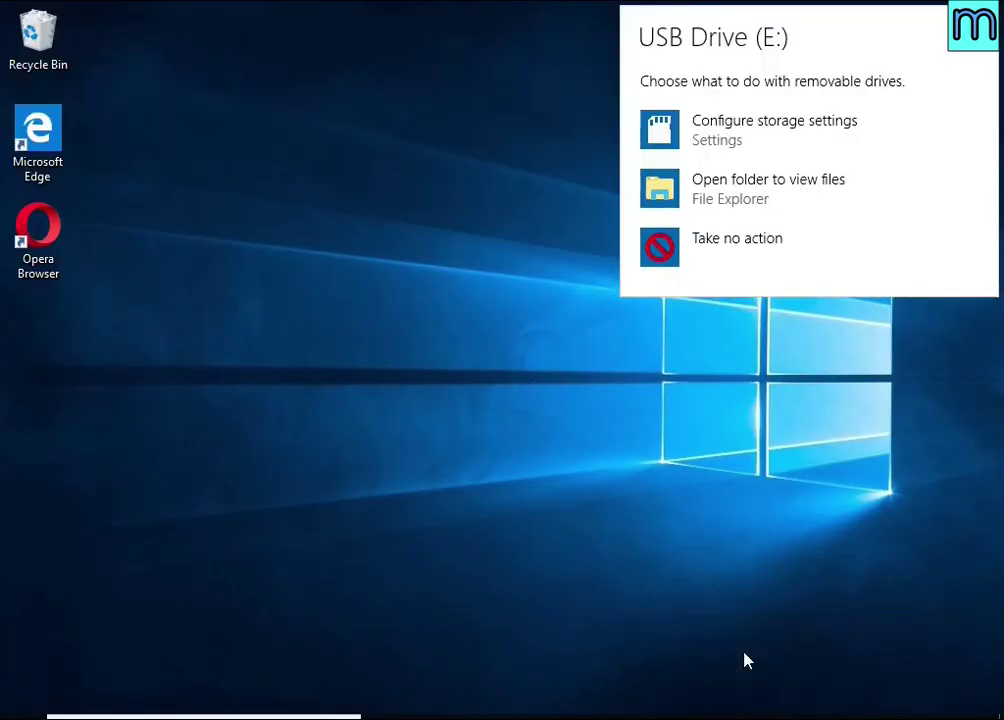
pyautogui.click(752, 191)
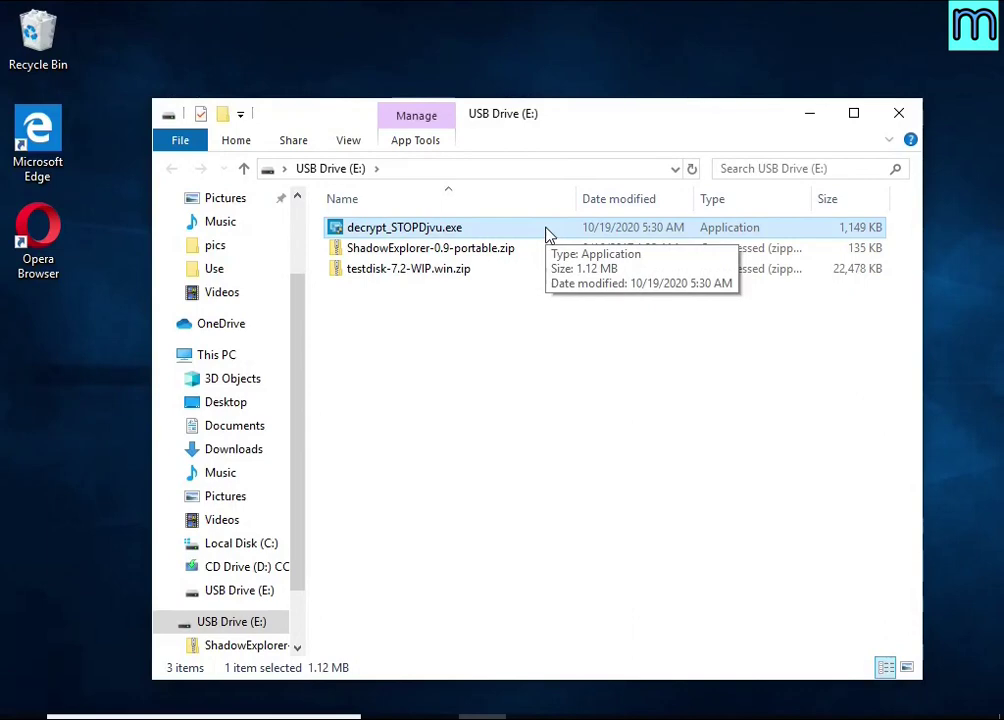
pyautogui.doubleClick(546, 233)
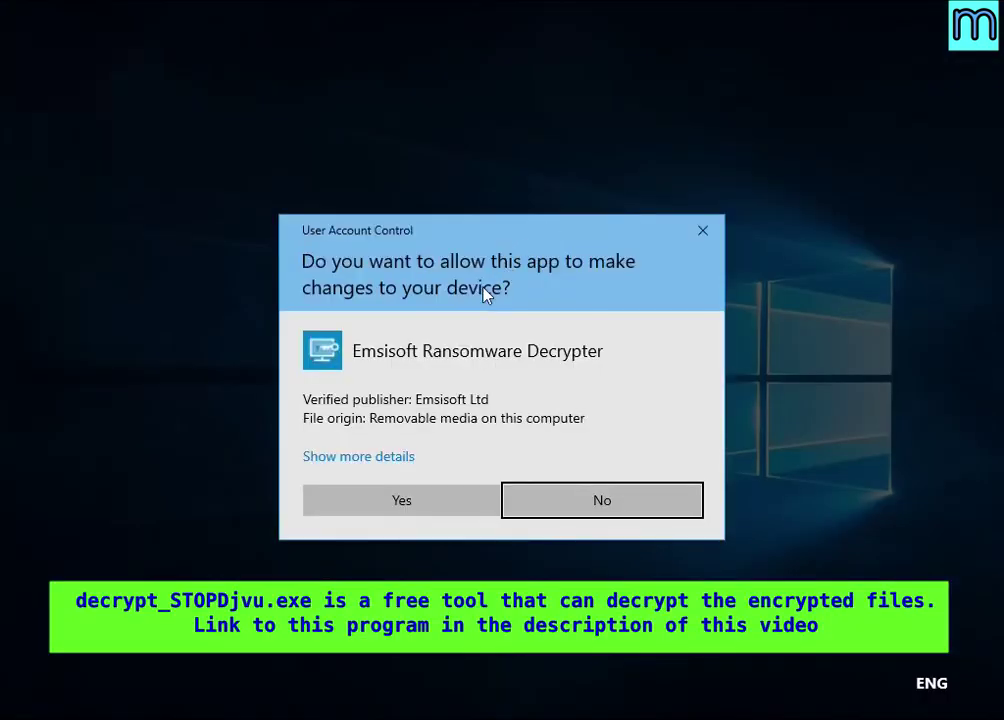
pyautogui.click(399, 515)
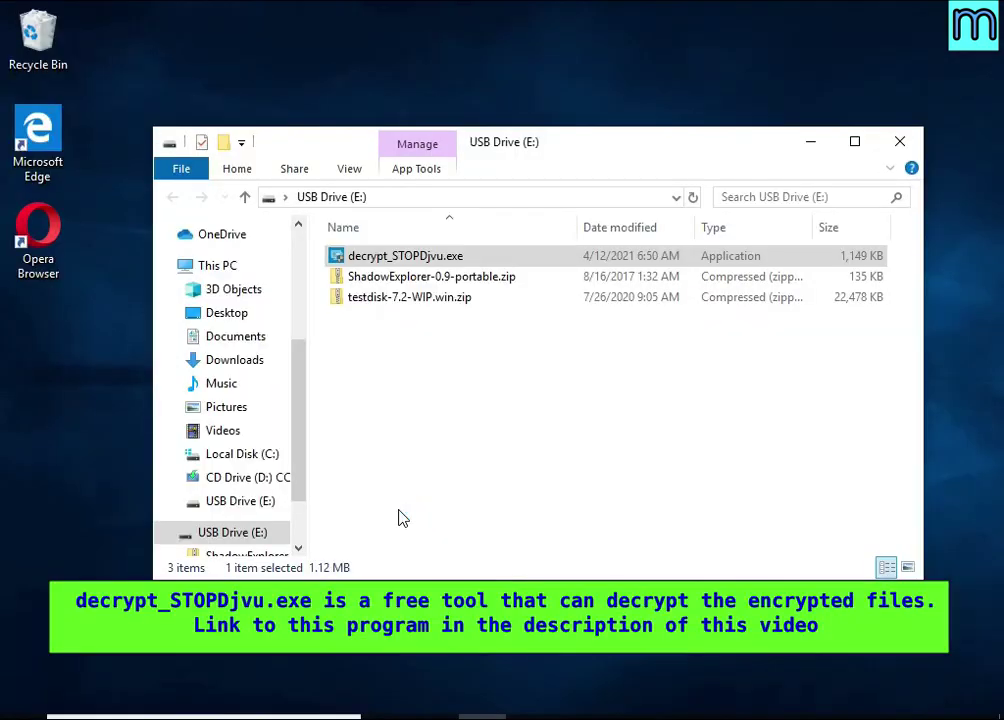
# Step: Accept the Emsisoft decryptor's disclaimer and other start-up dialogs, and reposition its main window
pyautogui.click(395, 348)
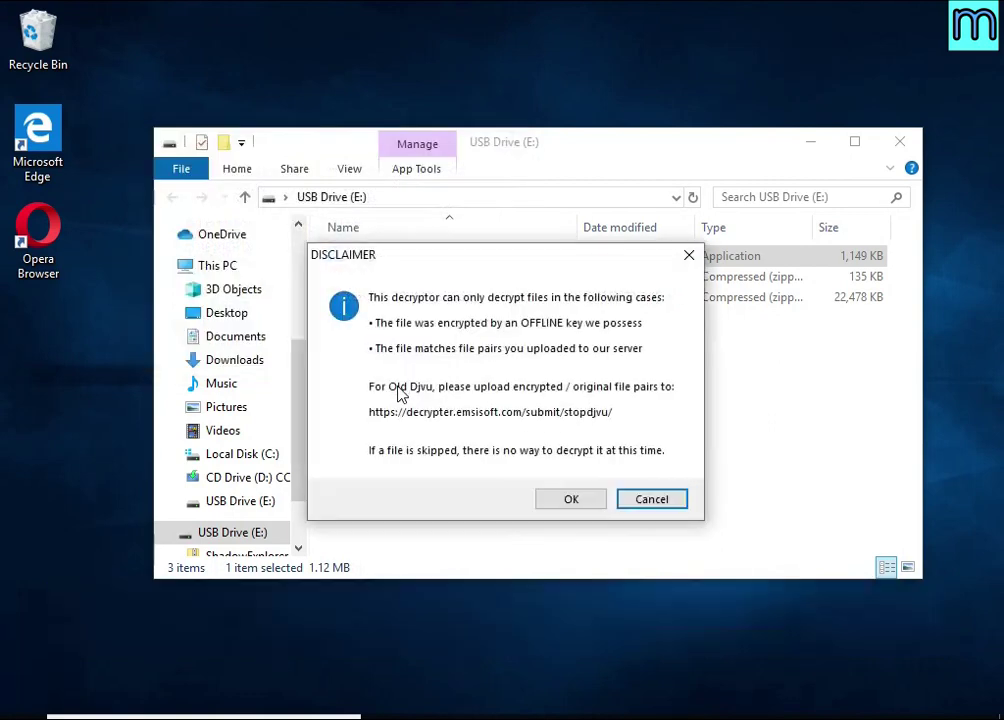
pyautogui.click(556, 501)
pyautogui.click(565, 465)
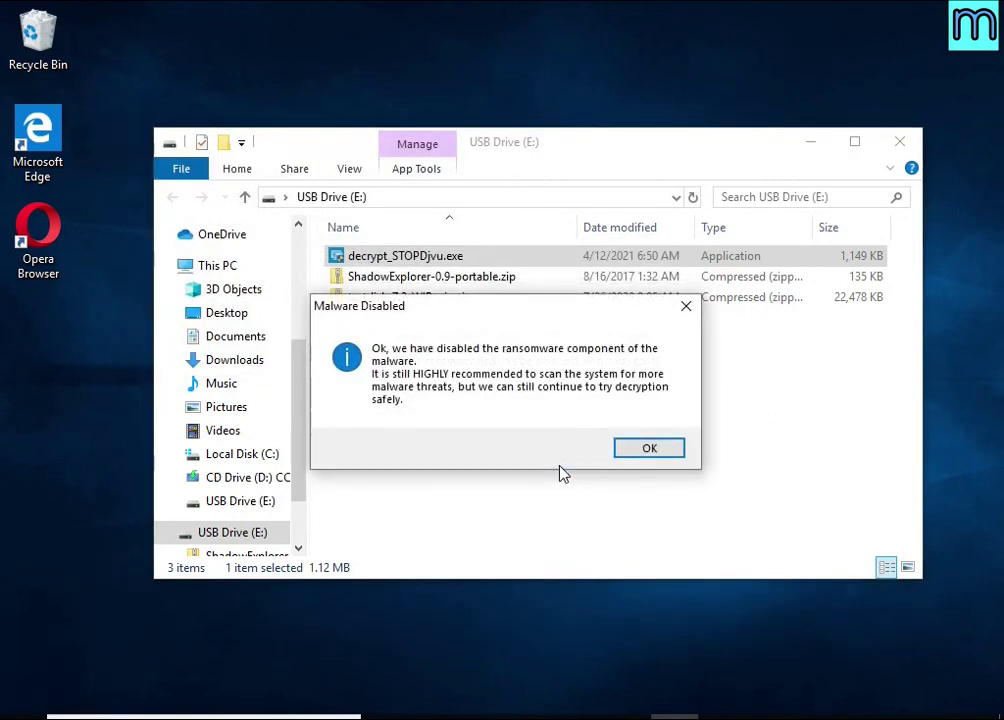
pyautogui.click(640, 448)
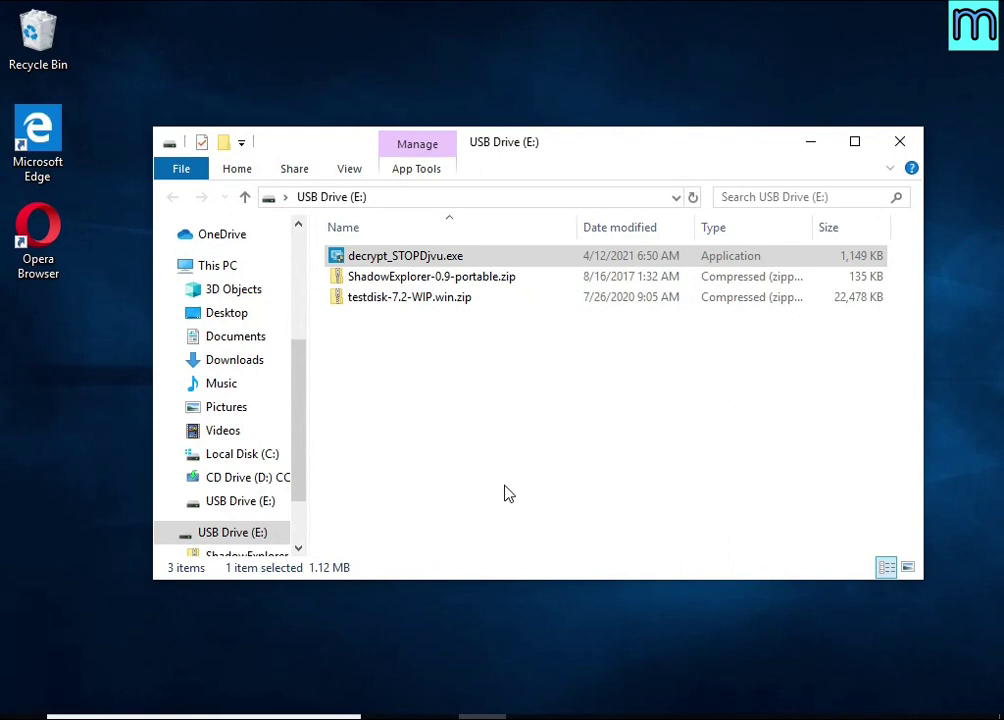
pyautogui.moveTo(462, 179); pyautogui.dragTo(525, 170)
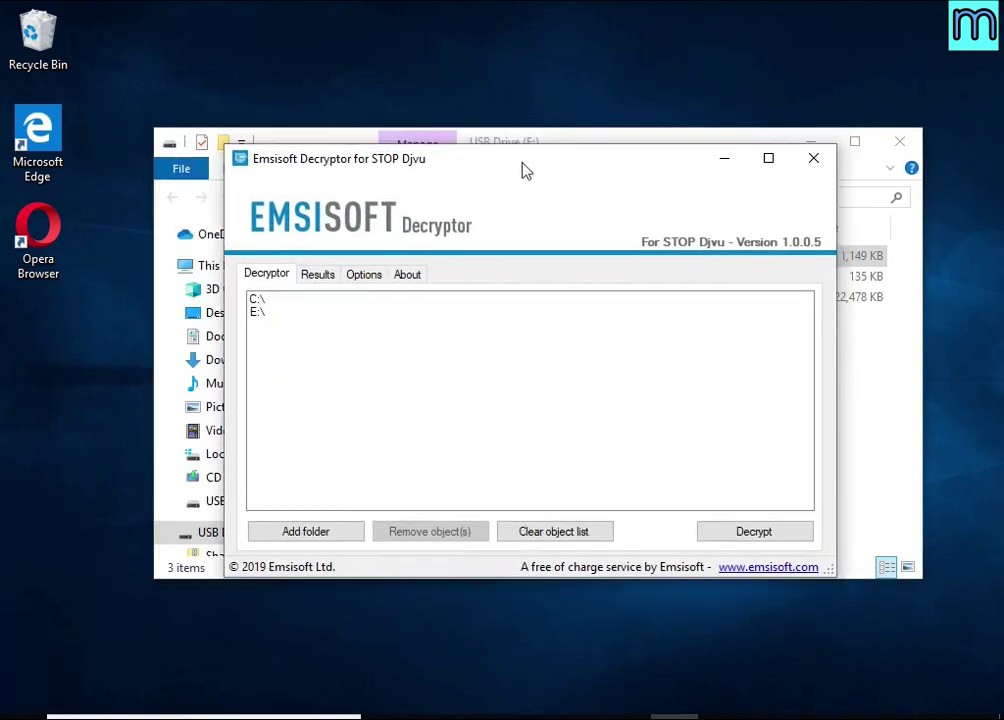
# Step: Get the USB Drive folder window out of the way and remove C:\ and E:\ from the decryptor's object list
pyautogui.click(809, 140)
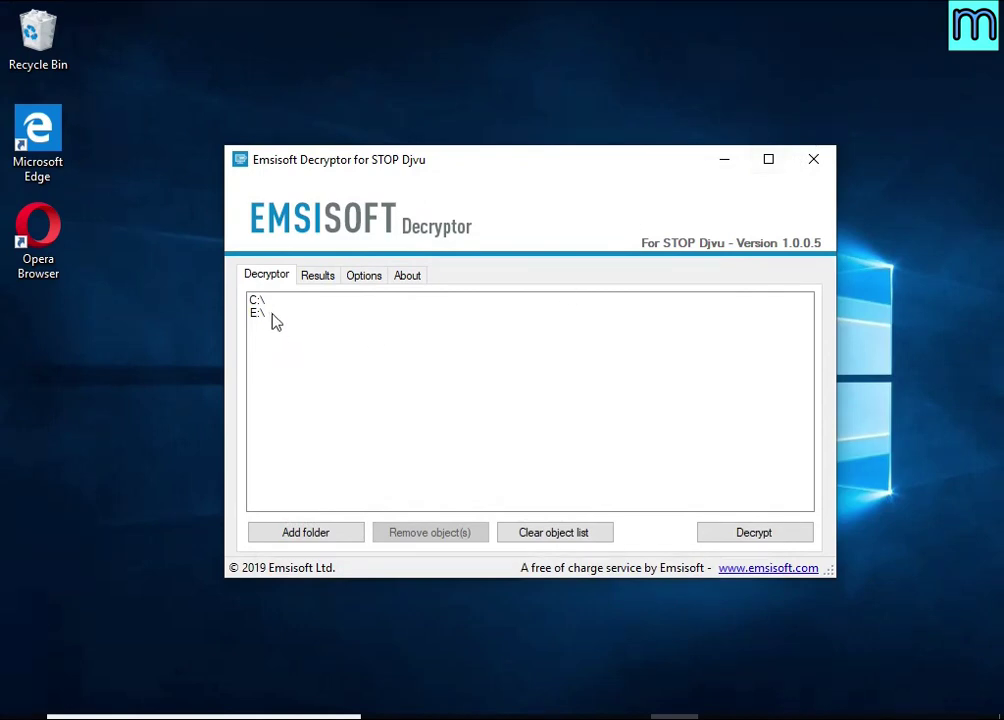
pyautogui.click(272, 306)
pyautogui.click(417, 534)
pyautogui.click(287, 301)
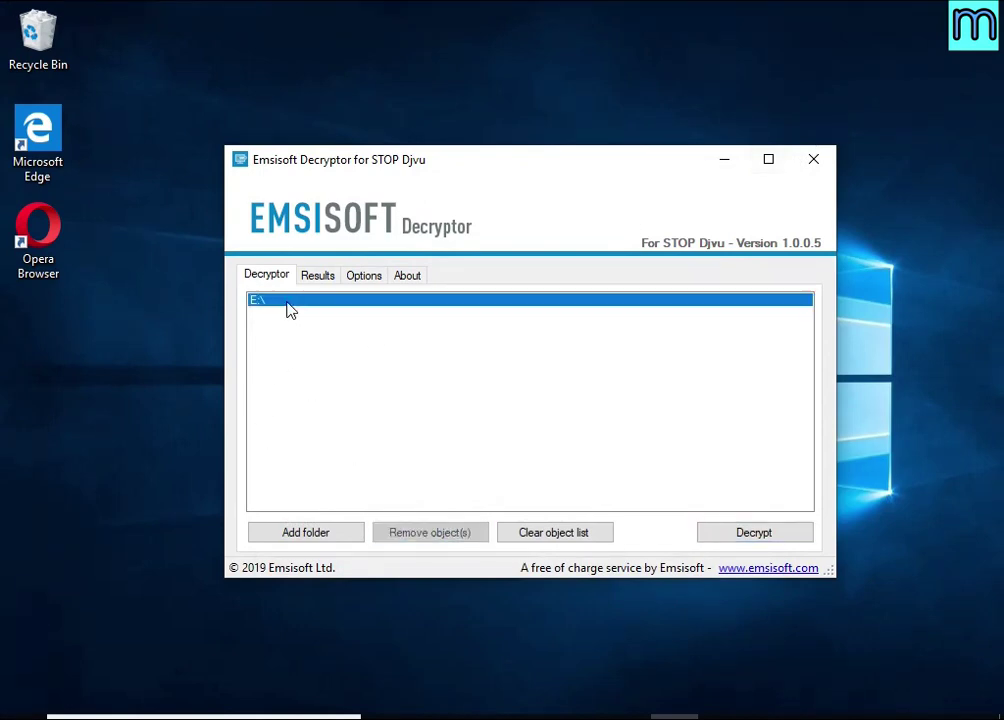
pyautogui.click(426, 534)
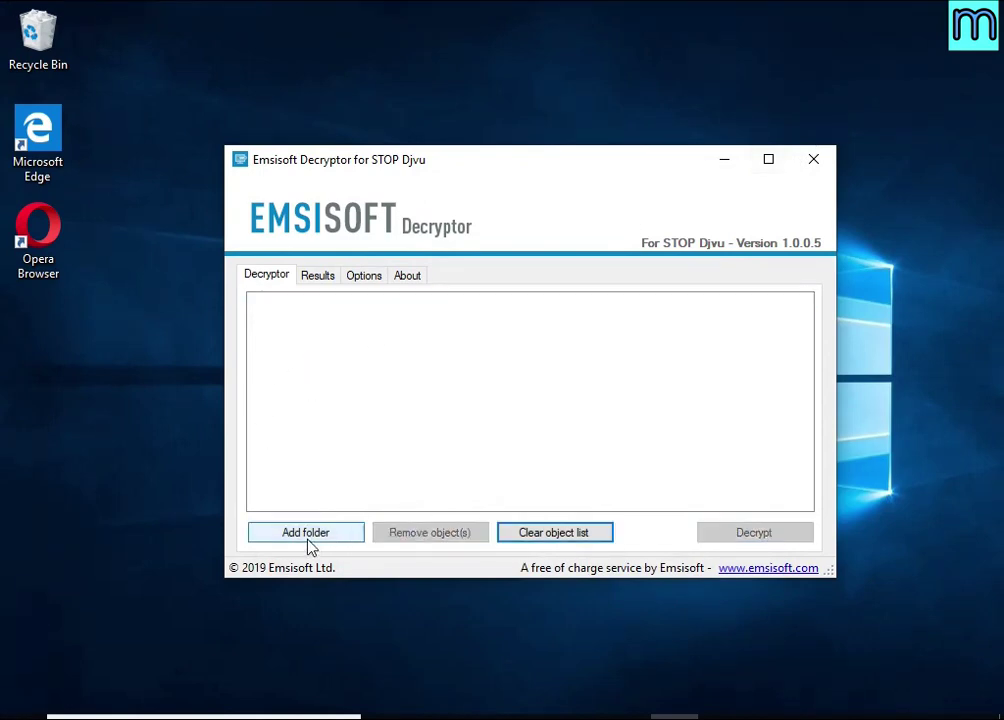
# Step: Add the Documents and Pictures folders to the decryptor's object list
pyautogui.click(362, 530)
pyautogui.scroll(-1, 480, 374)
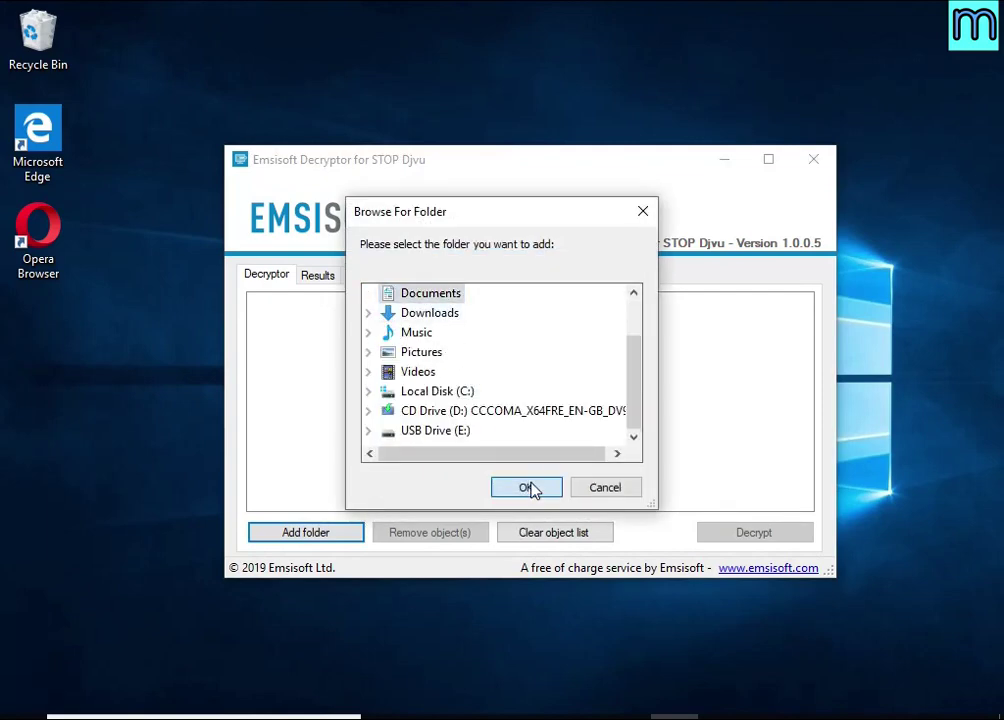
pyautogui.click(526, 487)
pyautogui.click(325, 532)
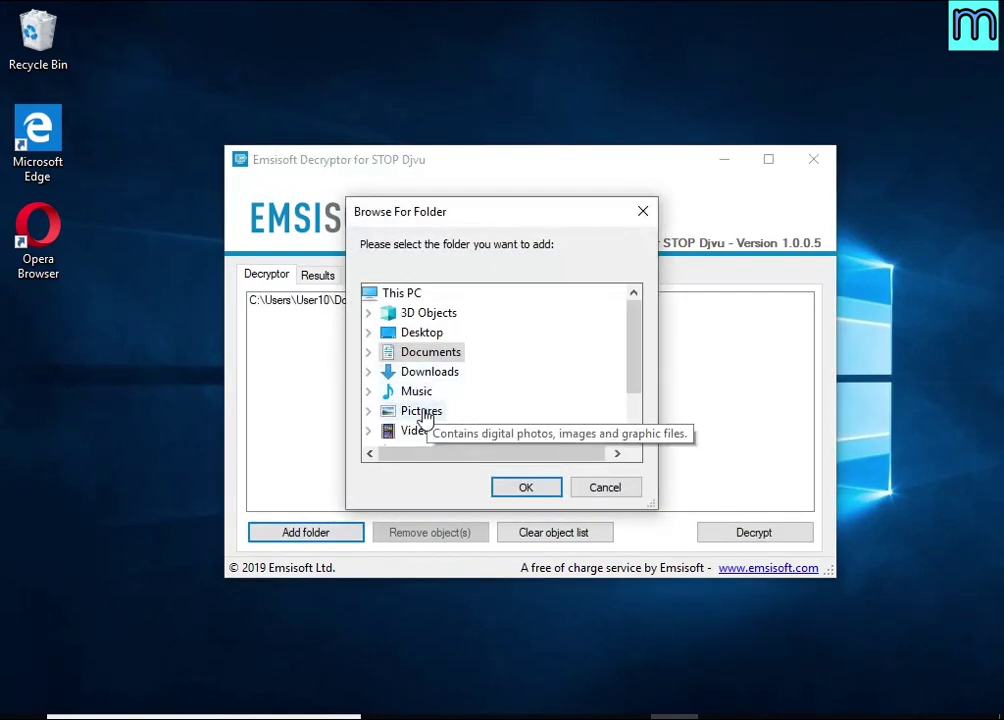
pyautogui.click(421, 411)
pyautogui.click(500, 485)
# Step: Start decrypting the files in the listed Documents and Pictures folders
pyautogui.click(316, 304)
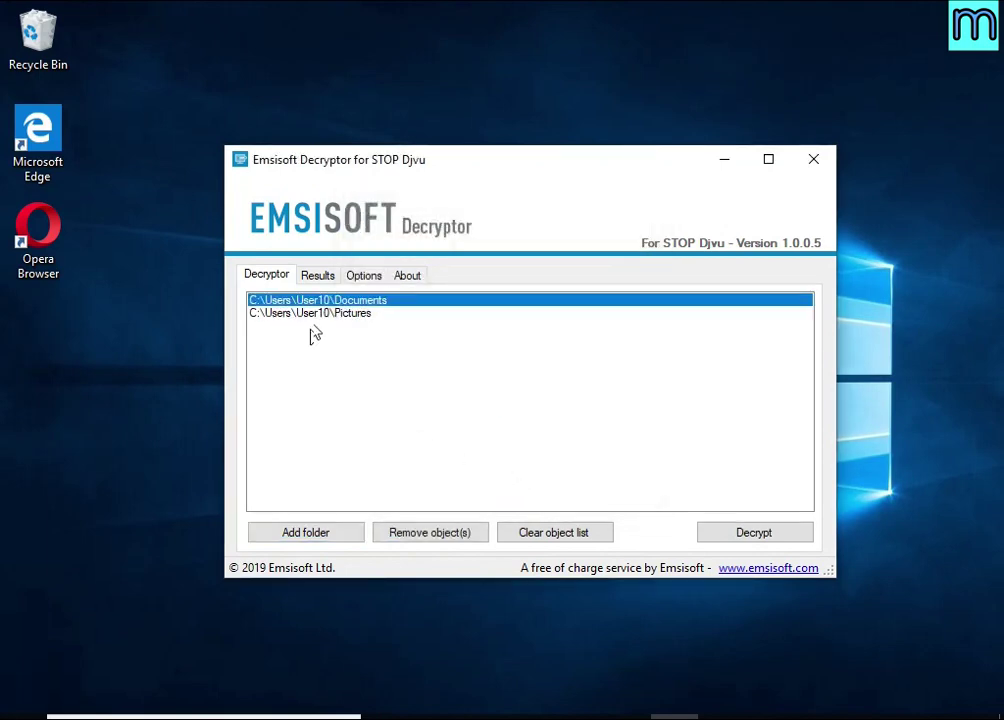
pyautogui.click(320, 314)
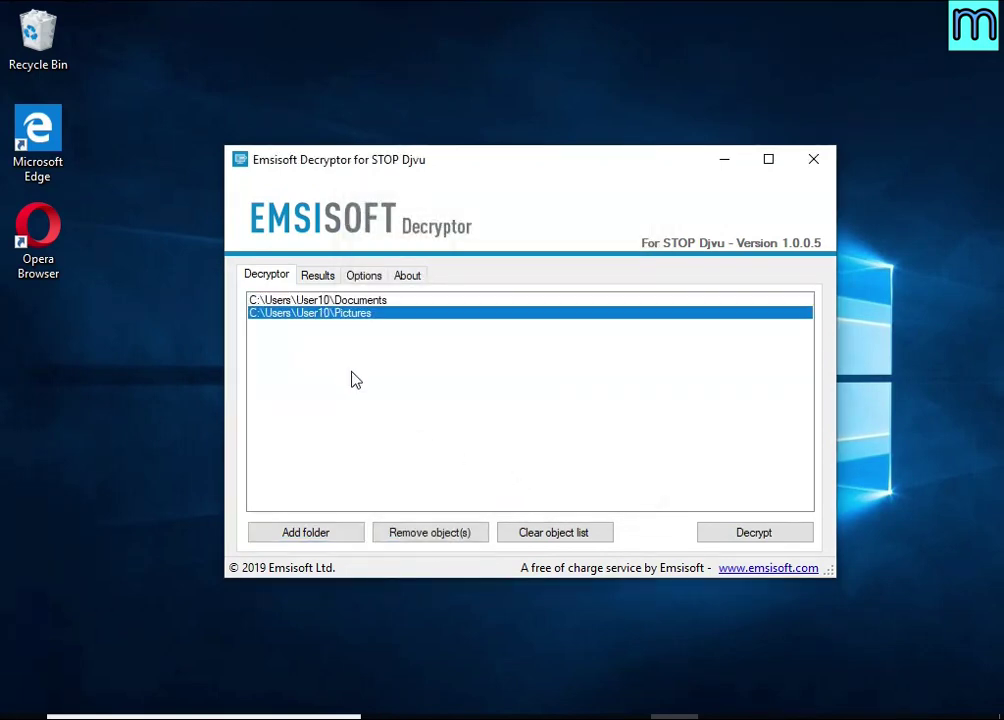
pyautogui.click(760, 535)
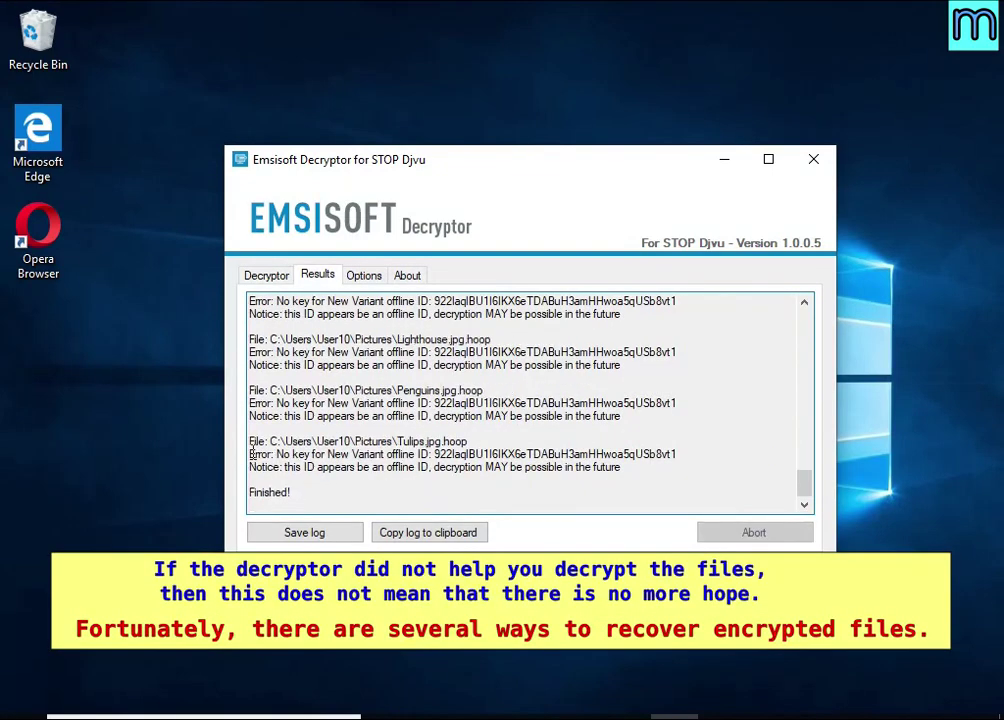
# Step: Examine the error and notice lines for Tulips.jpg.hoop at the end of the decryption log, and close the decryptor
pyautogui.moveTo(252, 452); pyautogui.dragTo(678, 455)
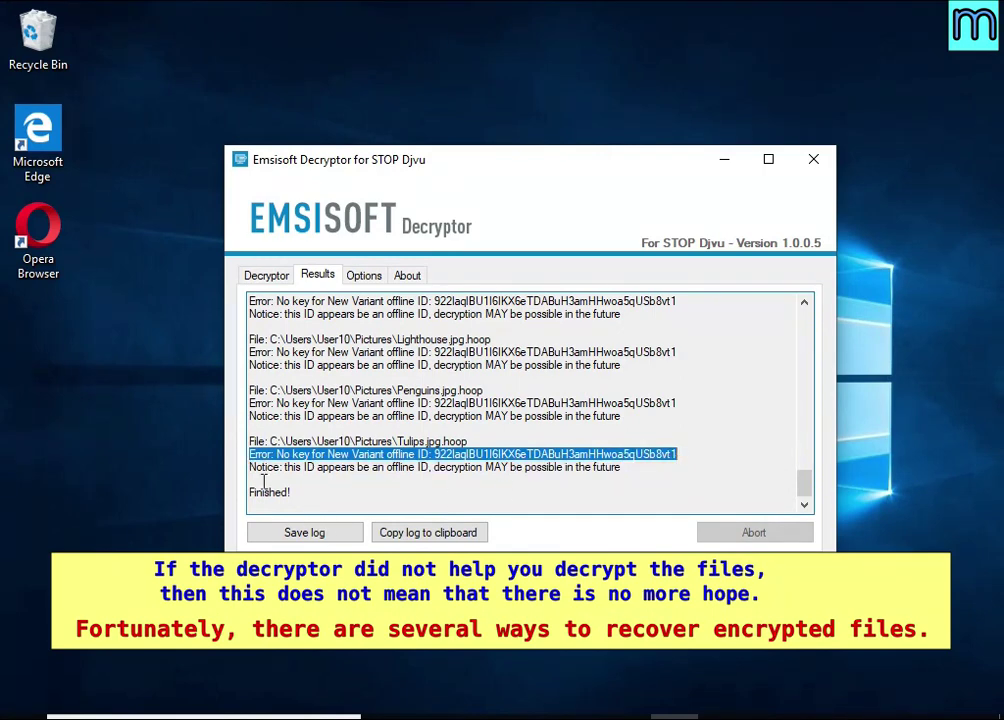
pyautogui.moveTo(253, 470); pyautogui.dragTo(634, 466)
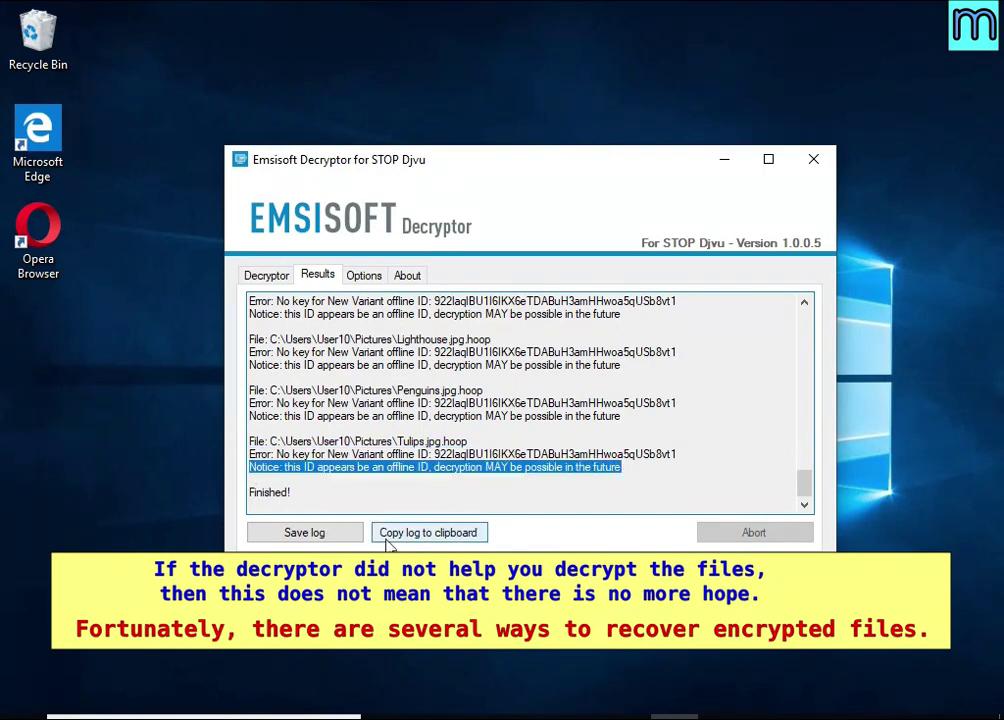
pyautogui.doubleClick(405, 467)
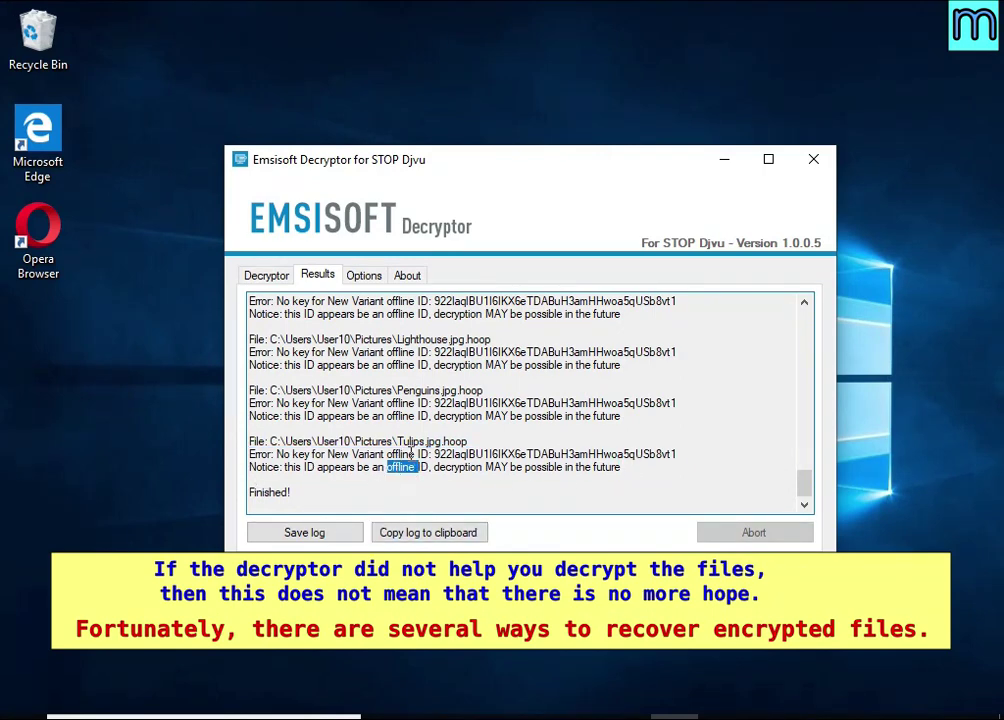
pyautogui.doubleClick(457, 467)
pyautogui.doubleClick(496, 467)
pyautogui.doubleClick(517, 467)
pyautogui.doubleClick(540, 467)
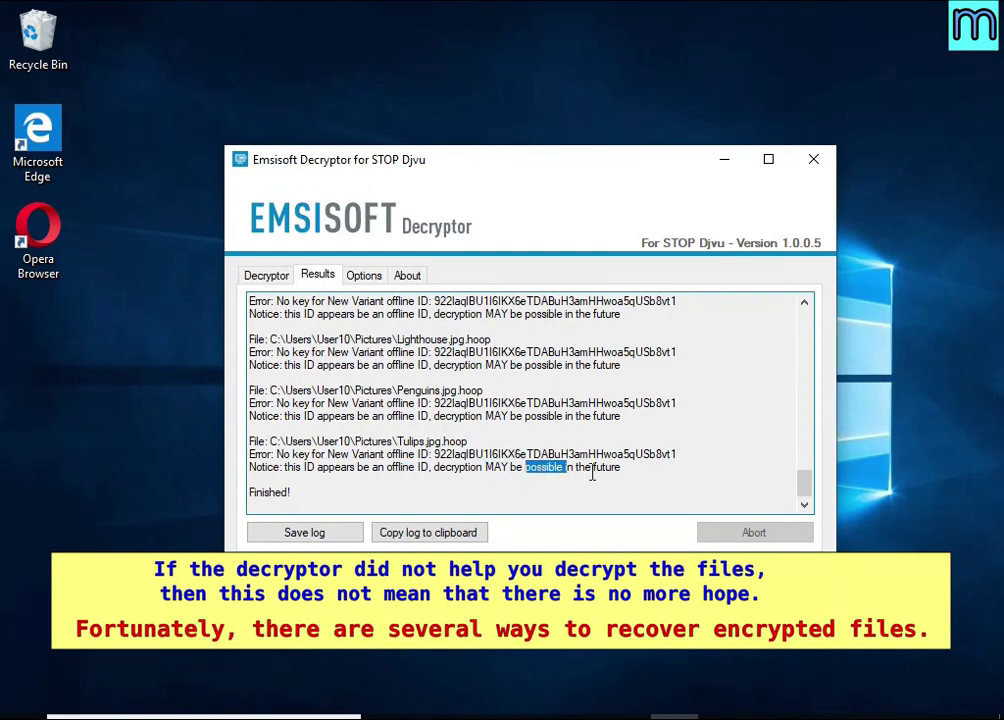
pyautogui.click(603, 468)
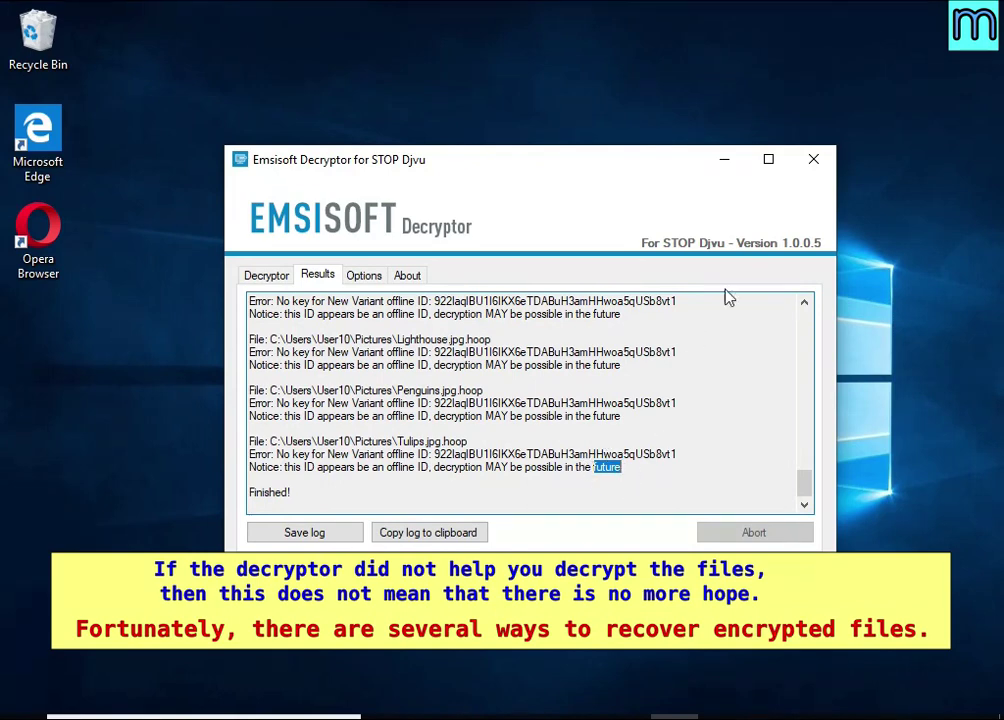
pyautogui.click(813, 160)
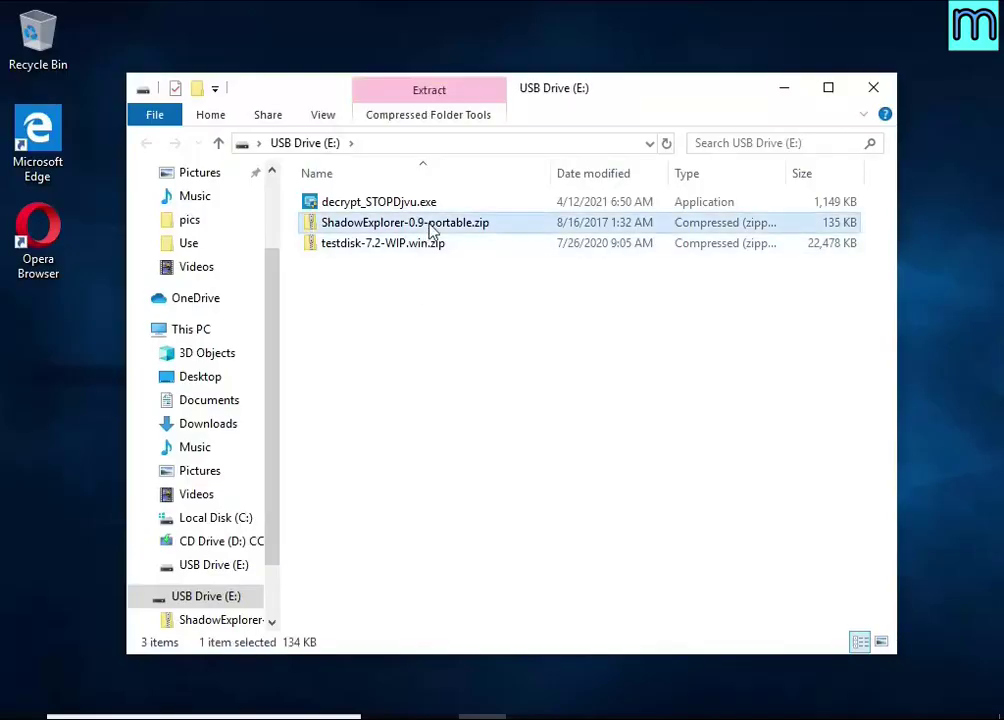
# Step: Extract ShadowExplorer-0.9-portable.zip to E:\ShadowExplorer-0.9-portable and close the original USB Drive window
pyautogui.rightClick(539, 229)
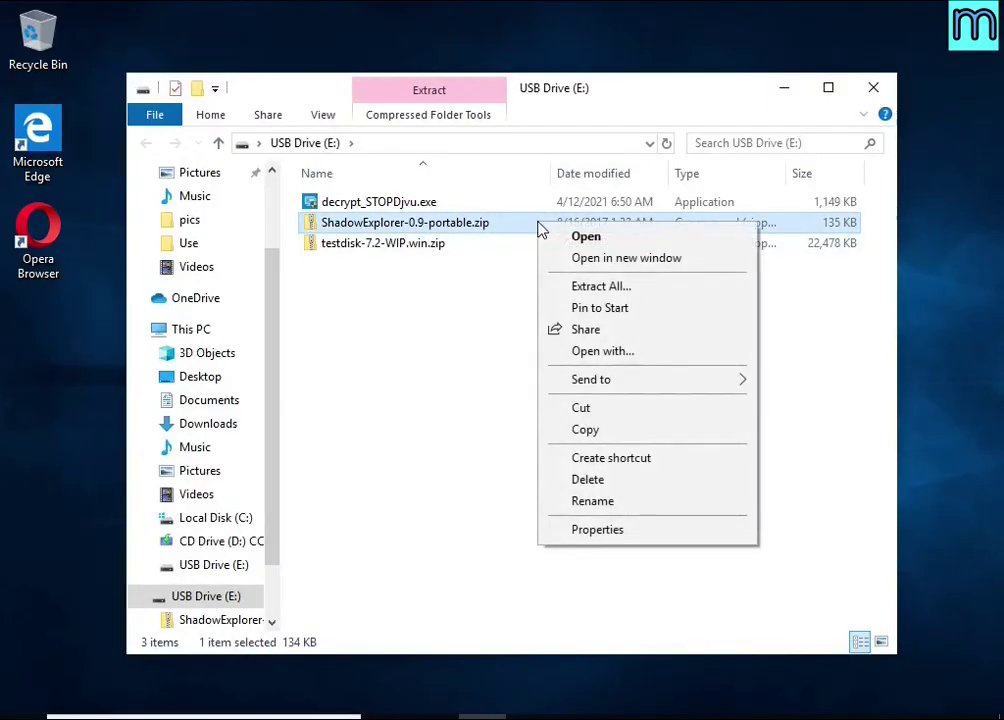
pyautogui.click(601, 287)
pyautogui.click(693, 560)
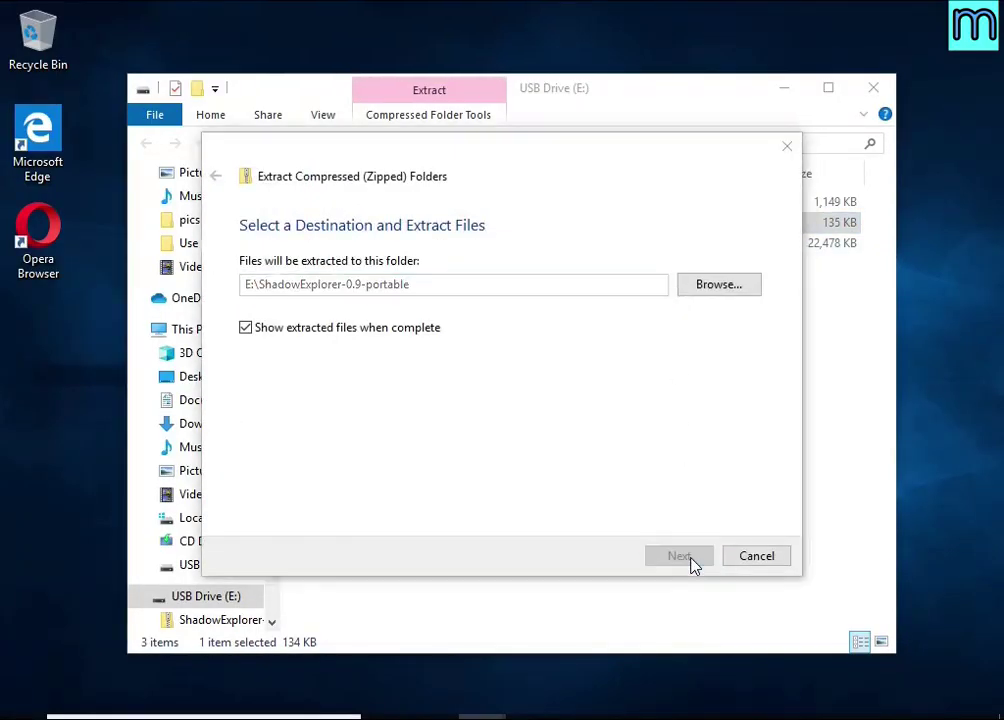
pyautogui.click(873, 88)
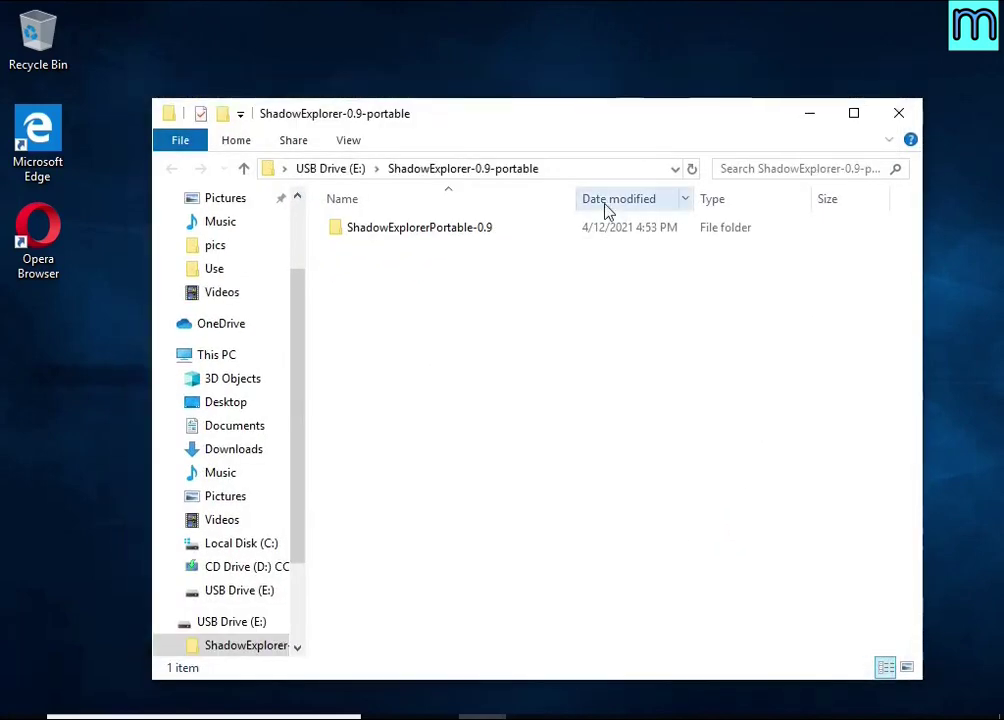
# Step: Run ShadowExplorerPortable.exe from the extracted ShadowExplorerPortable-0.9 folder, allowing it to make changes to the device
pyautogui.click(527, 234)
pyautogui.doubleClick(530, 241)
pyautogui.doubleClick(533, 277)
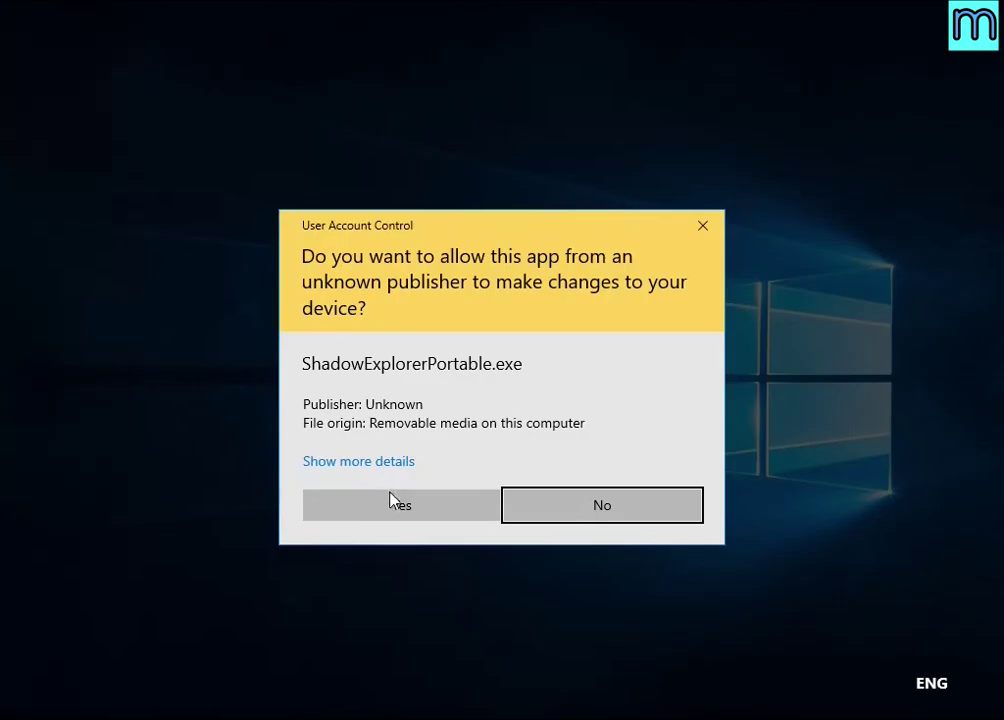
pyautogui.click(390, 500)
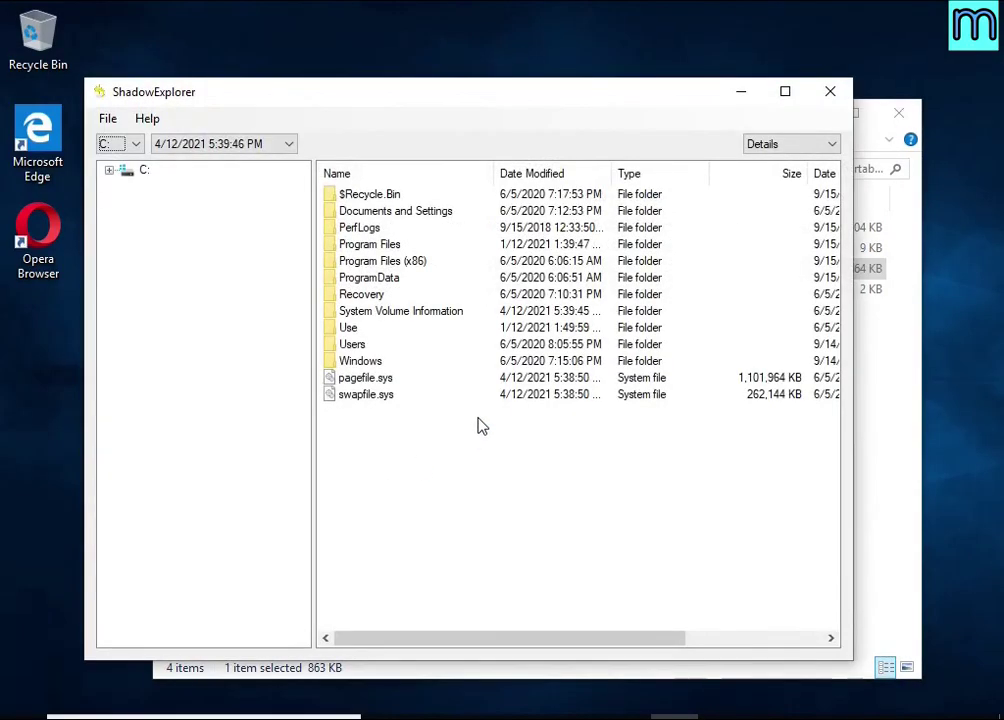
# Step: Choose drive C: and its shadow copy dated 4/12/2021 5:40:04 PM in ShadowExplorer
pyautogui.click(130, 144)
pyautogui.click(128, 157)
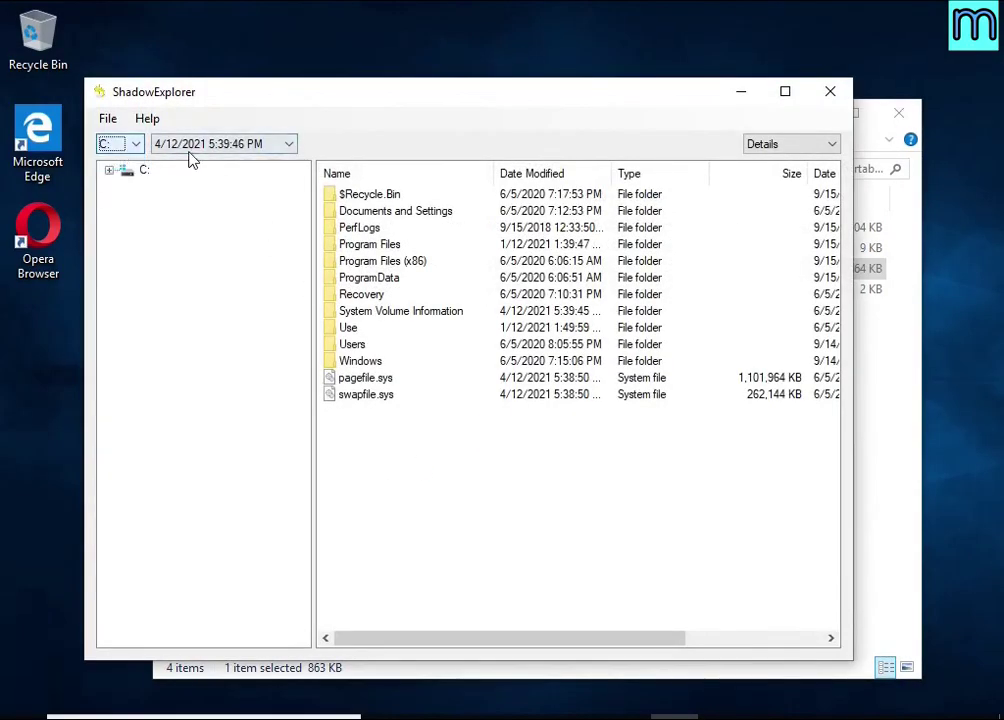
pyautogui.click(190, 146)
pyautogui.click(206, 175)
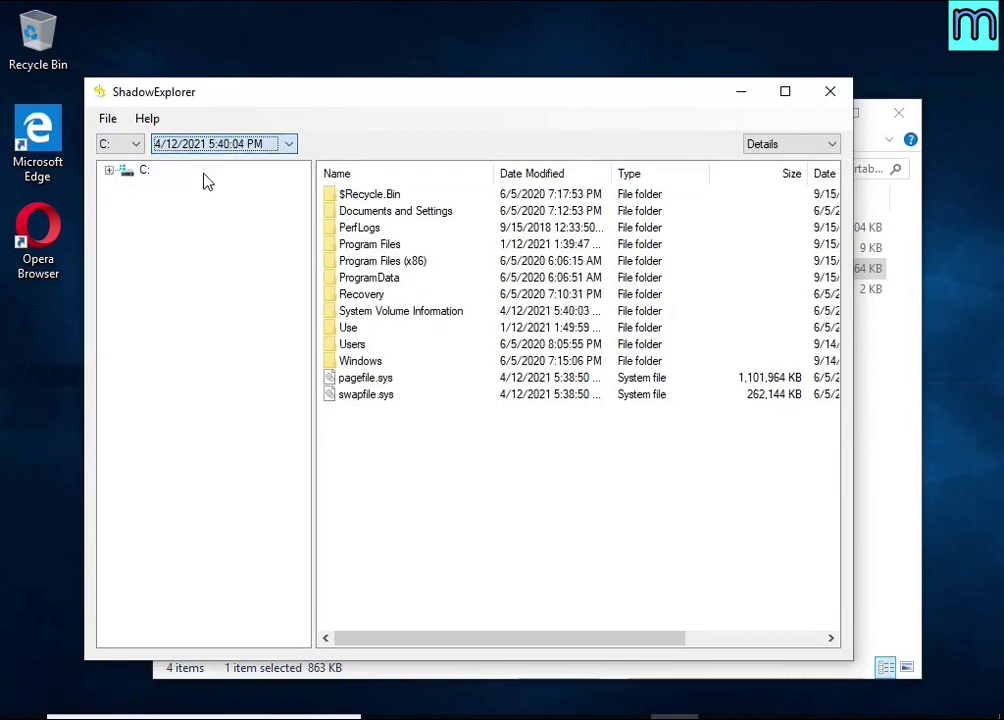
# Step: Open the Users\User10\Documents folder inside the shadow copy
pyautogui.doubleClick(353, 344)
pyautogui.doubleClick(337, 261)
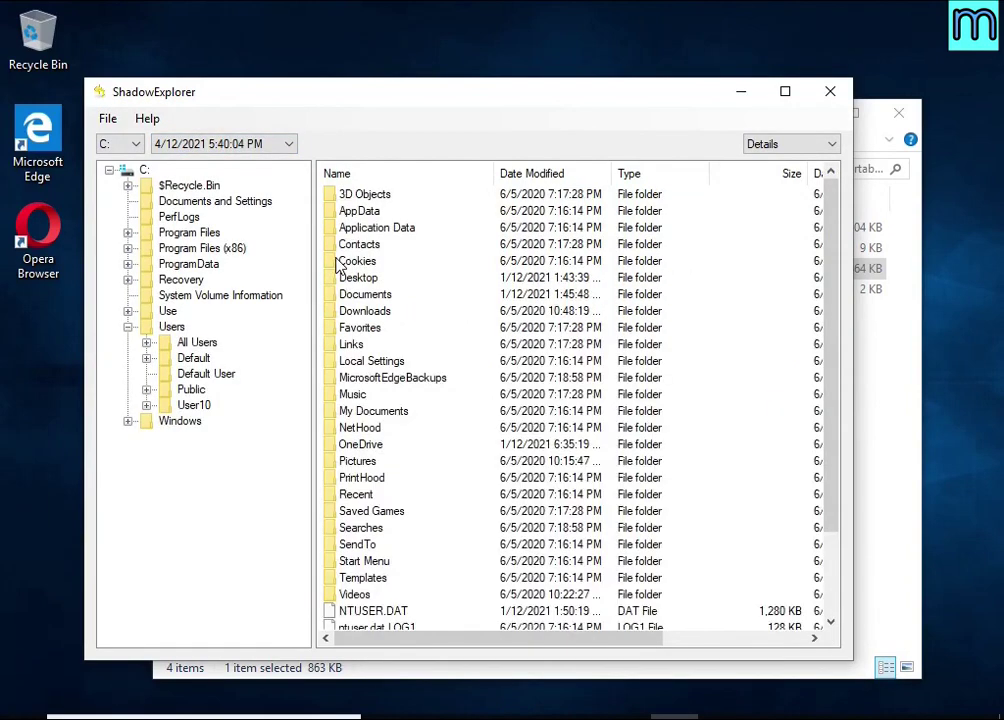
pyautogui.doubleClick(356, 294)
pyautogui.click(362, 296)
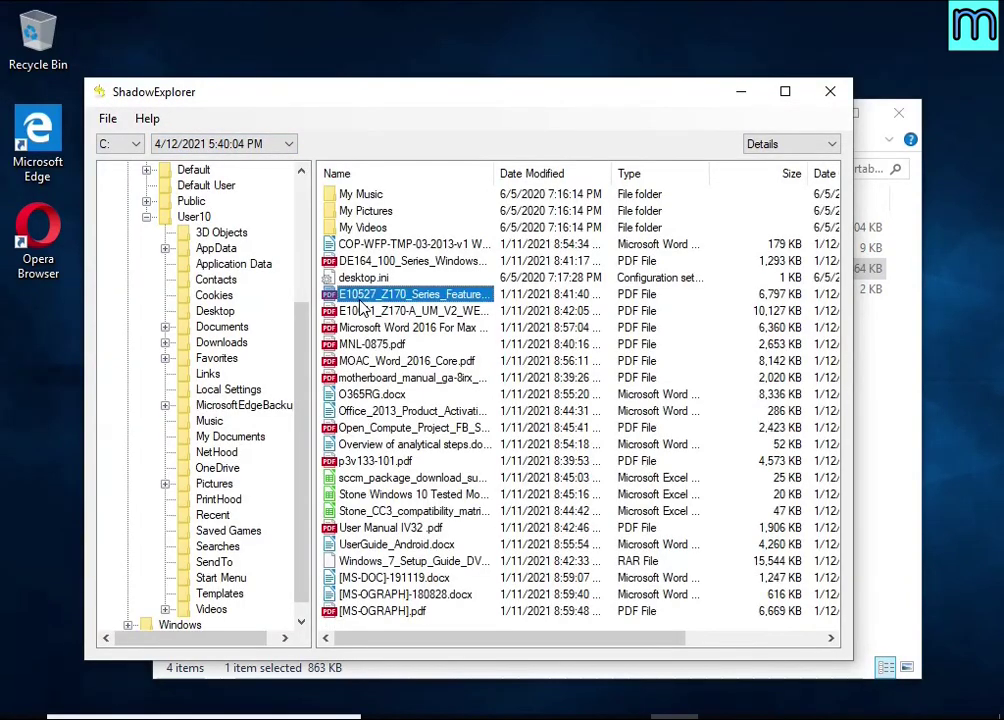
# Step: Export the "Microsoft Word 2016 For Max..." PDF from the shadow copy's Documents folder to USB Drive (E:)
pyautogui.click(366, 327)
pyautogui.click(372, 377)
pyautogui.click(376, 396)
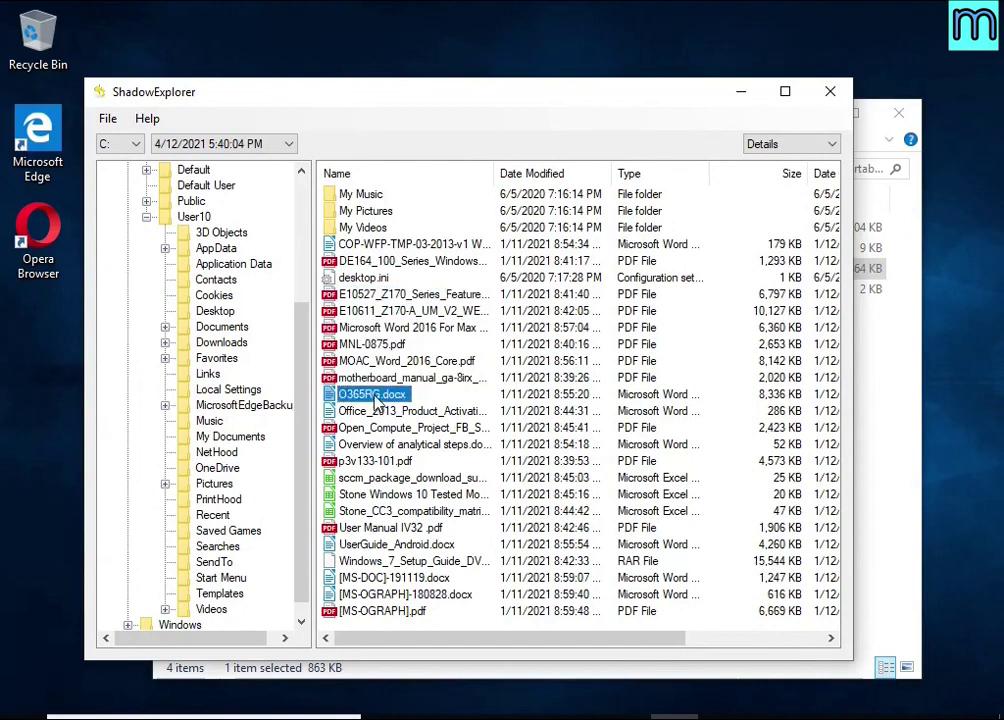
pyautogui.click(366, 346)
pyautogui.click(366, 330)
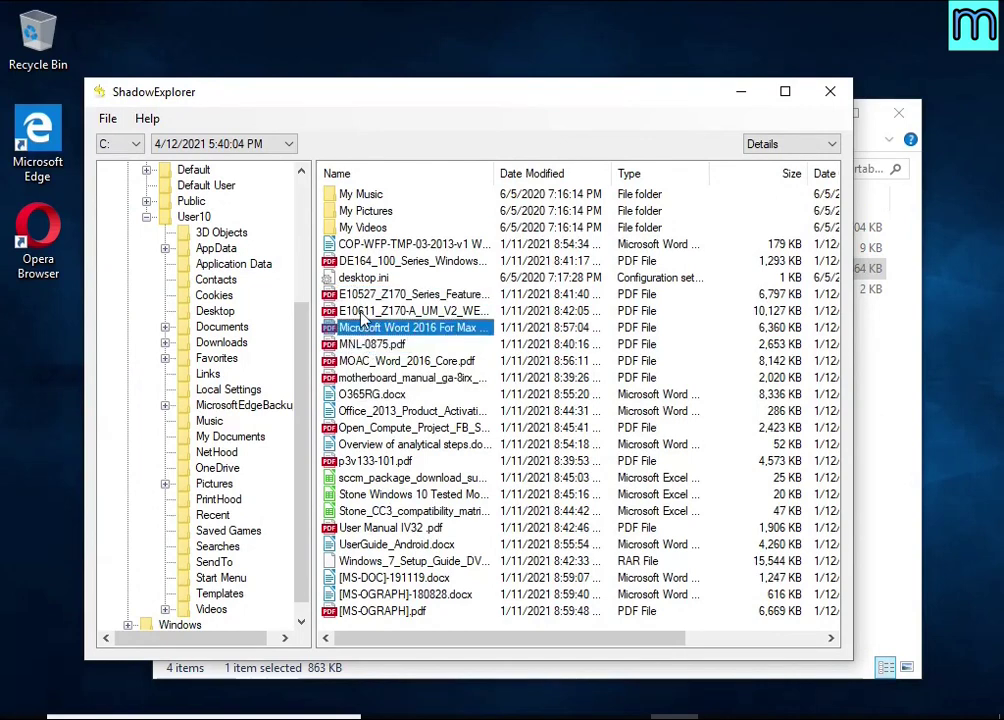
pyautogui.rightClick(385, 327)
pyautogui.click(440, 337)
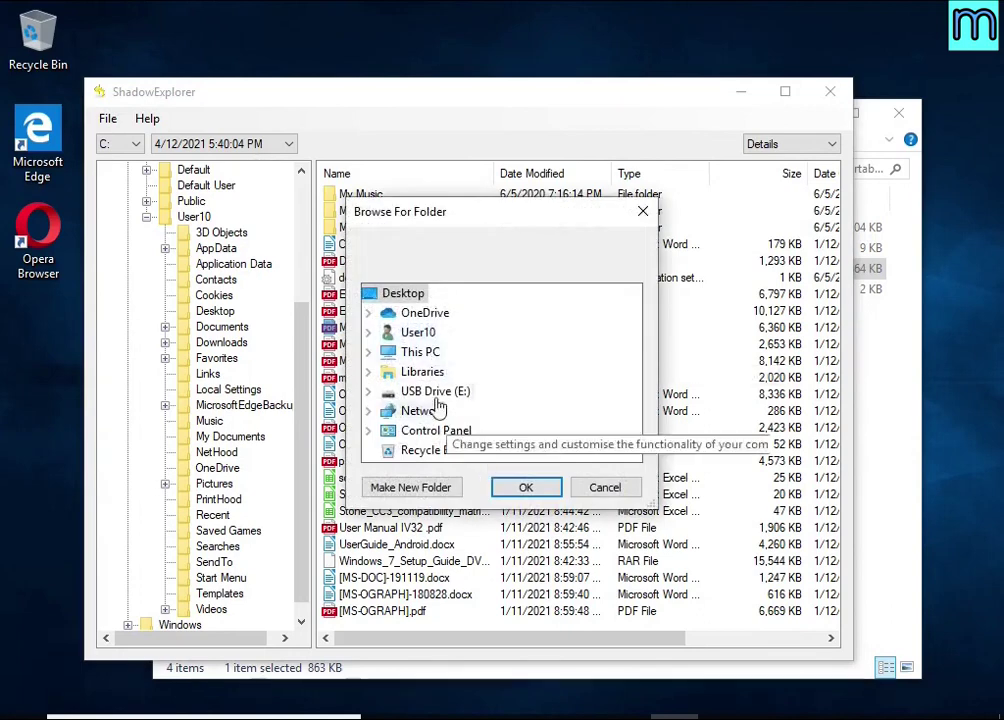
pyautogui.click(432, 391)
pyautogui.click(526, 487)
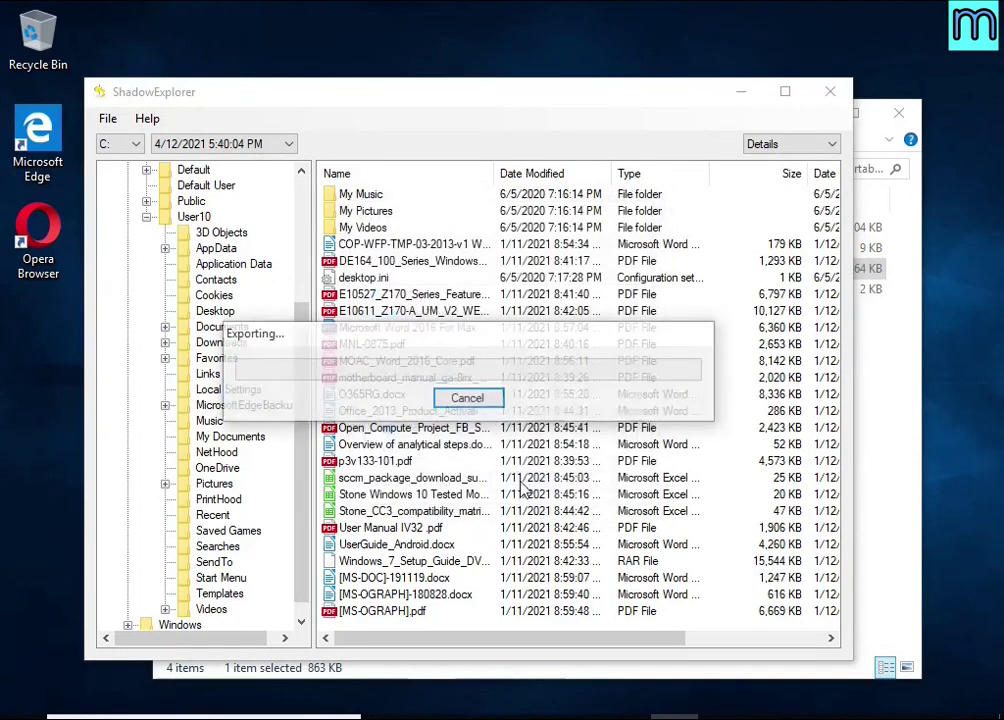
# Step: Export UserGuide_Android.docx from the shadow copy to USB Drive (E:)
pyautogui.click(371, 560)
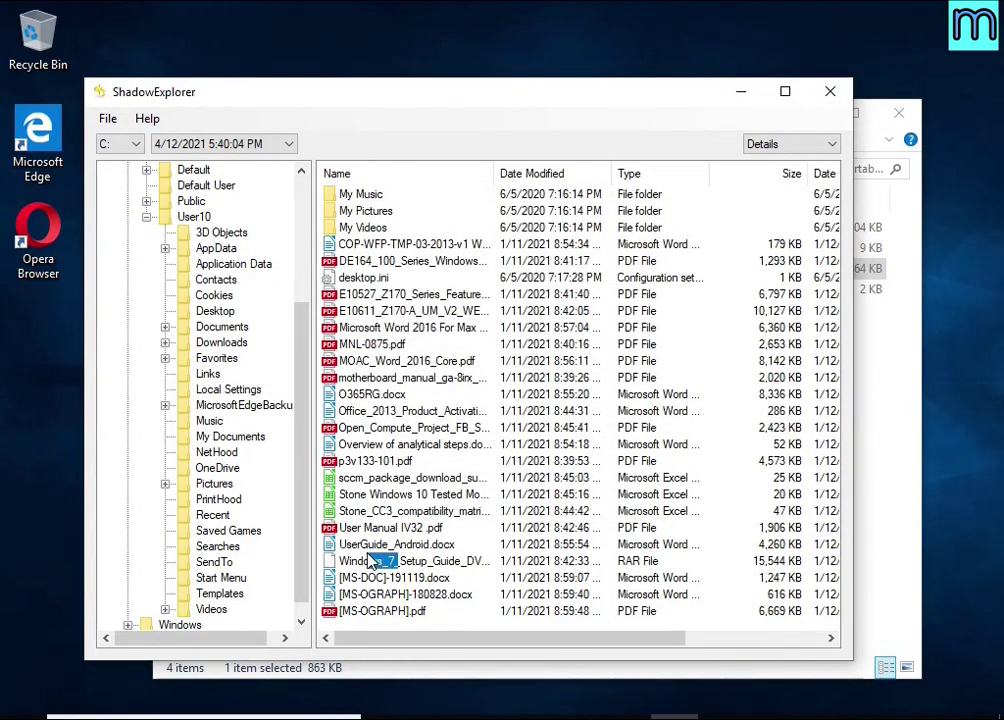
pyautogui.click(385, 544)
pyautogui.rightClick(340, 547)
pyautogui.click(362, 558)
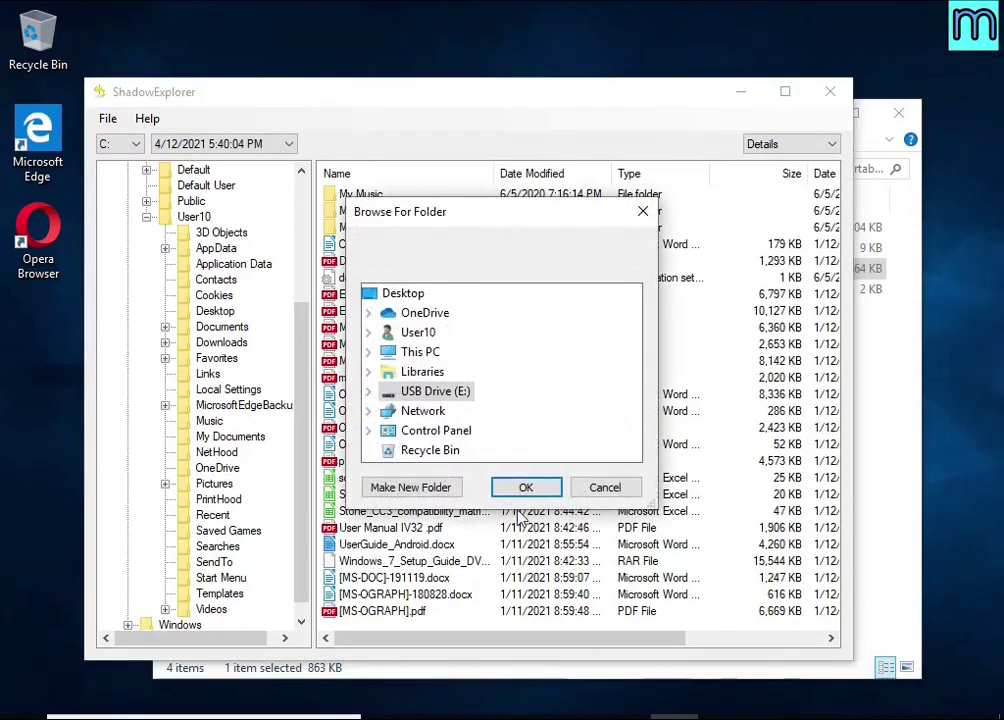
pyautogui.click(526, 487)
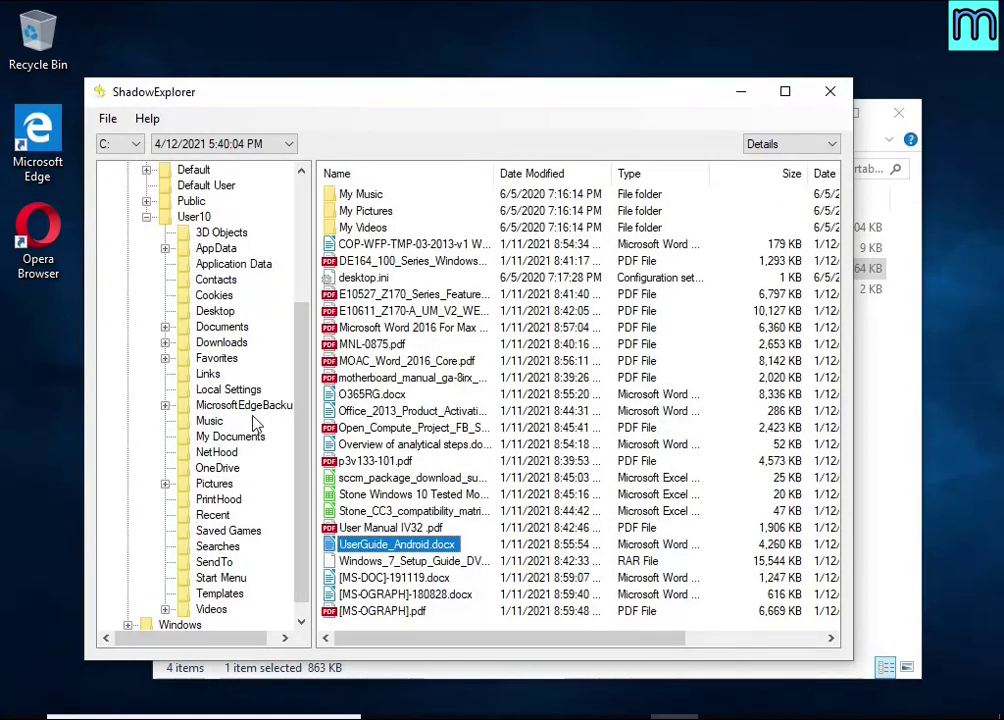
# Step: Open User10's Pictures folder in the shadow copy and export Chrysanthemum.jpg to USB Drive (E:)
pyautogui.click(214, 484)
pyautogui.click(345, 311)
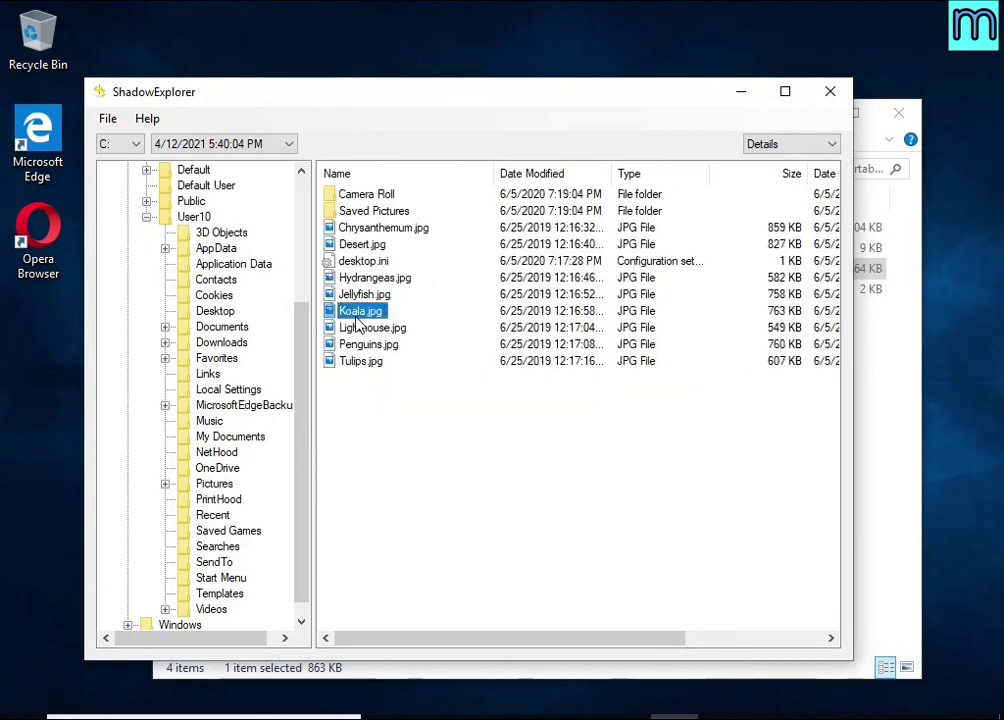
pyautogui.click(357, 229)
pyautogui.rightClick(357, 237)
pyautogui.click(410, 243)
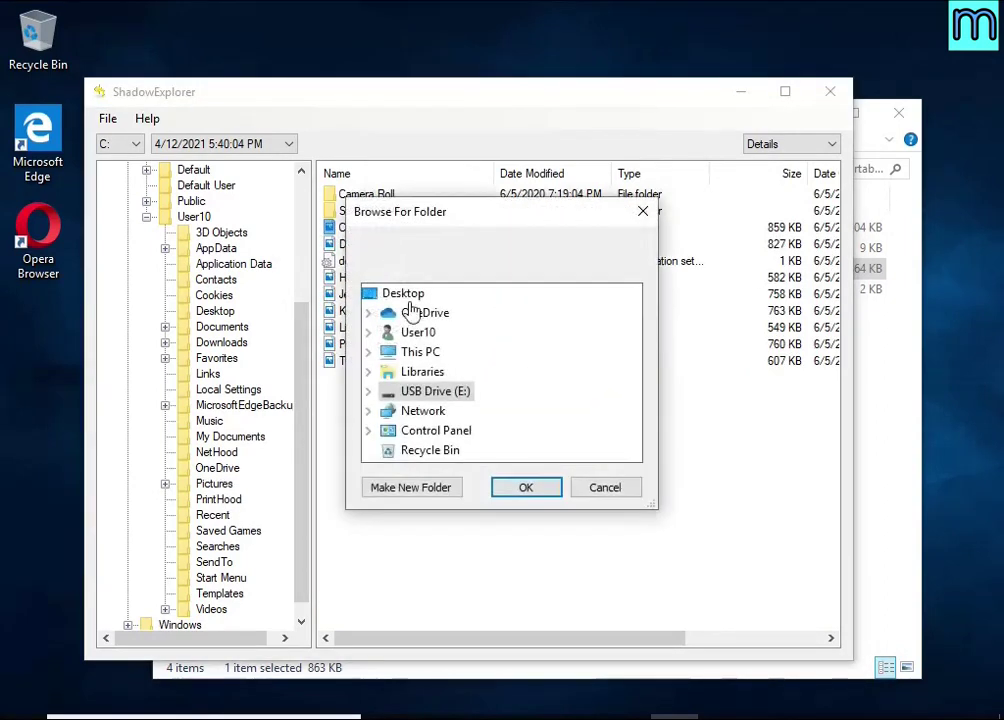
pyautogui.click(522, 486)
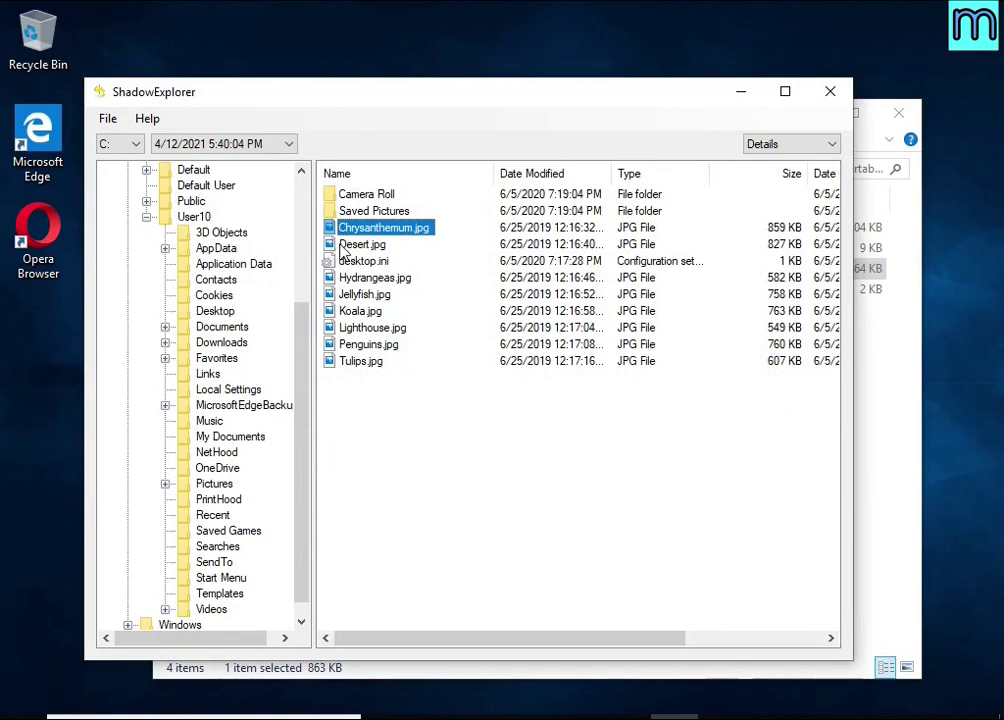
# Step: Export Desert.jpg from the shadow copy to USB Drive (E:) and close ShadowExplorer
pyautogui.rightClick(345, 246)
pyautogui.click(392, 256)
pyautogui.click(520, 486)
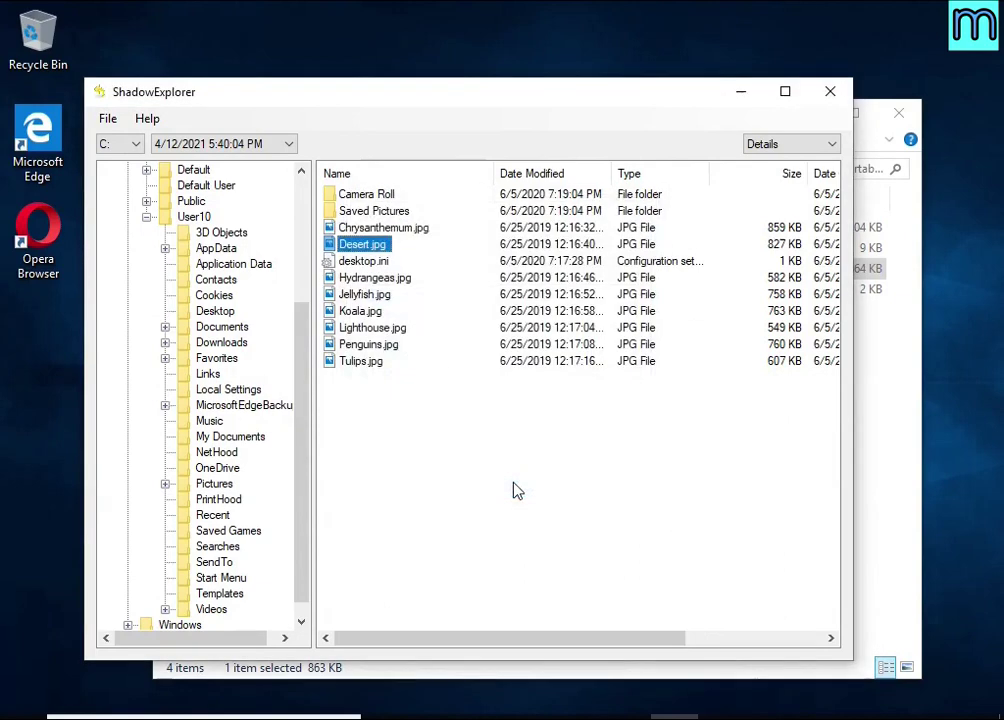
pyautogui.click(828, 96)
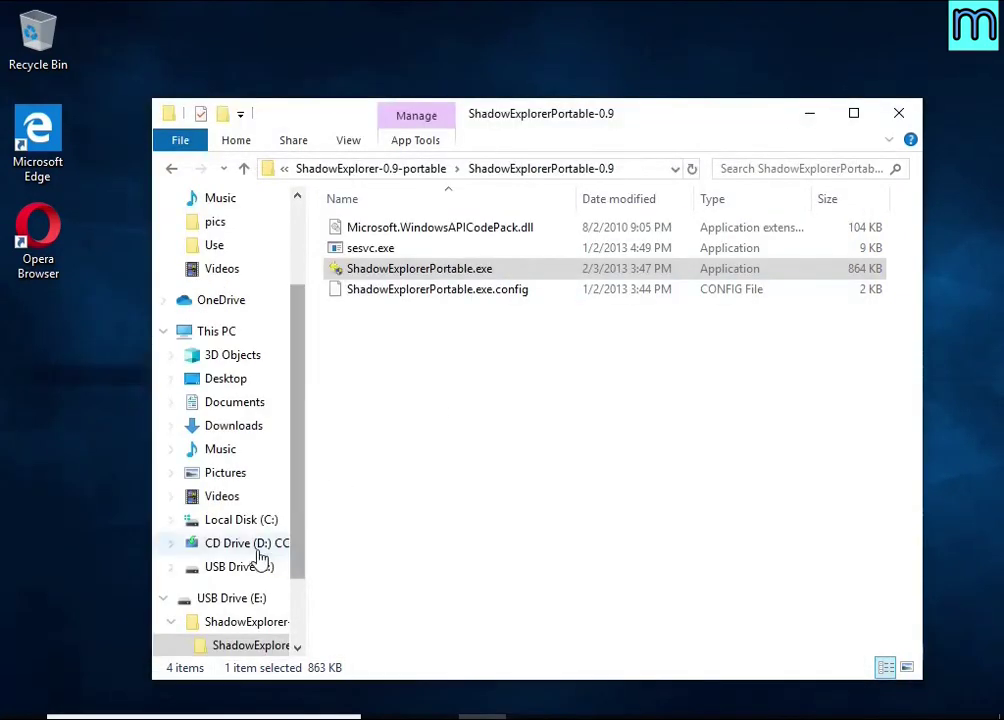
# Step: Open UserGuide_Android.docx from USB Drive (E:), look through its pages and close it
pyautogui.click(236, 600)
pyautogui.click(415, 248)
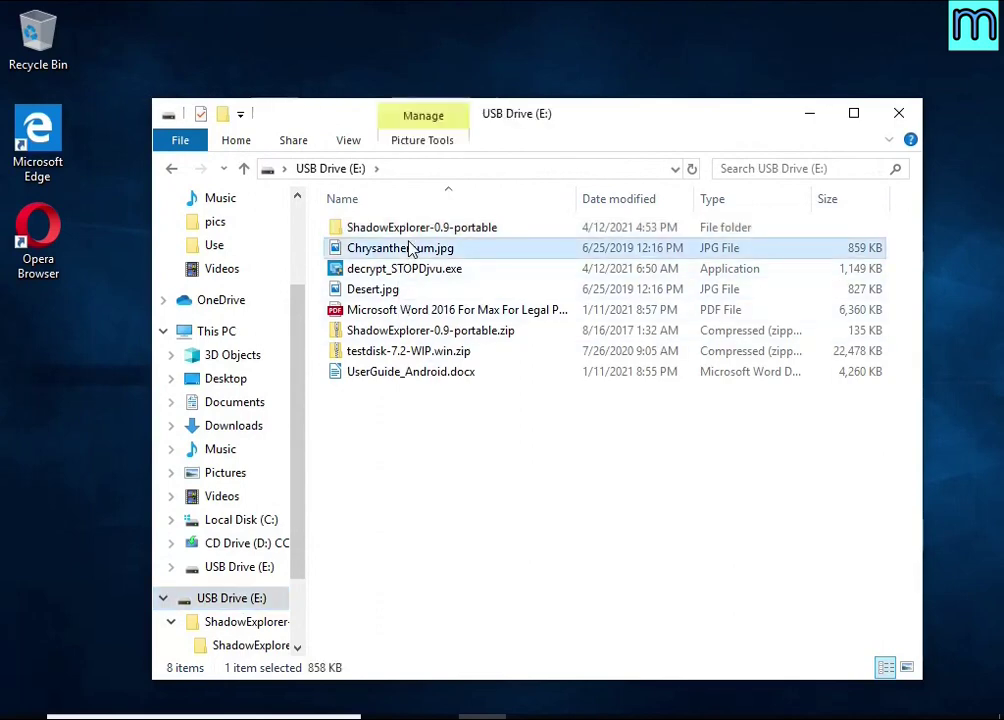
pyautogui.click(422, 292)
pyautogui.click(428, 310)
pyautogui.doubleClick(432, 376)
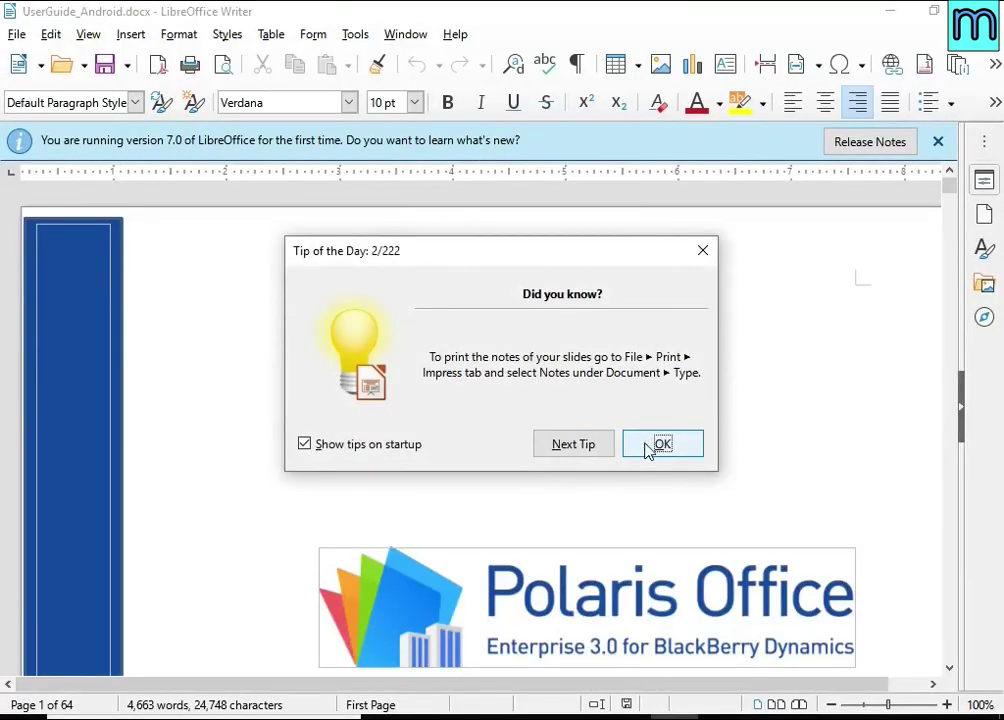
pyautogui.click(652, 445)
pyautogui.scroll(-10, 672, 375)
pyautogui.scroll(-5, 636, 380)
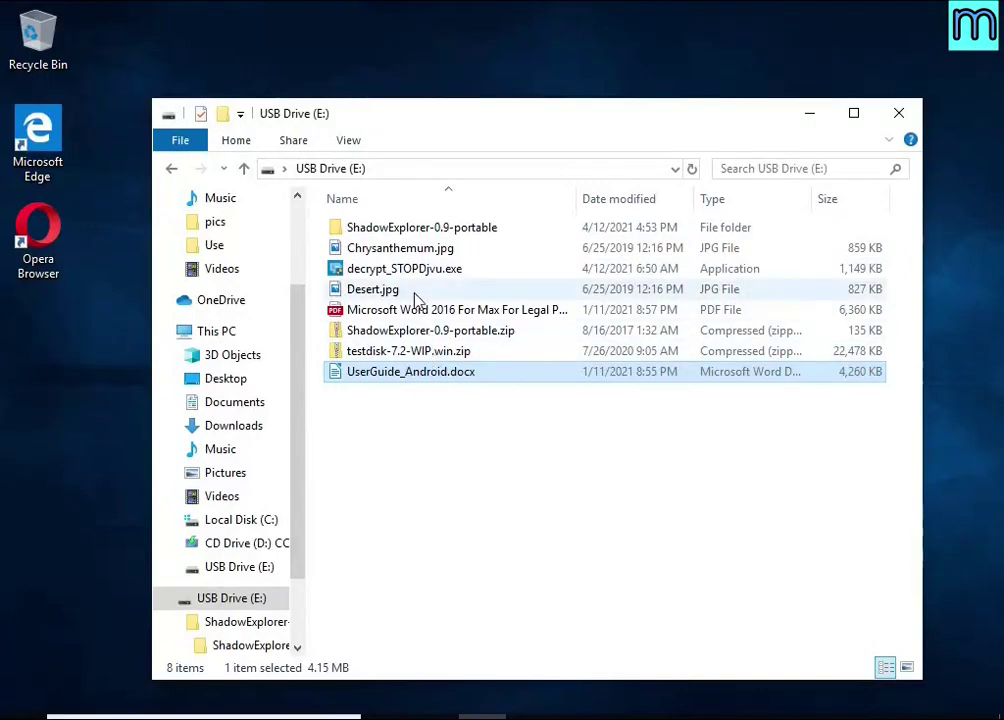
# Step: Open the exported "Microsoft Word 2016 For Max..." PDF, look through its first pages and close it
pyautogui.click(418, 313)
pyautogui.doubleClick(418, 313)
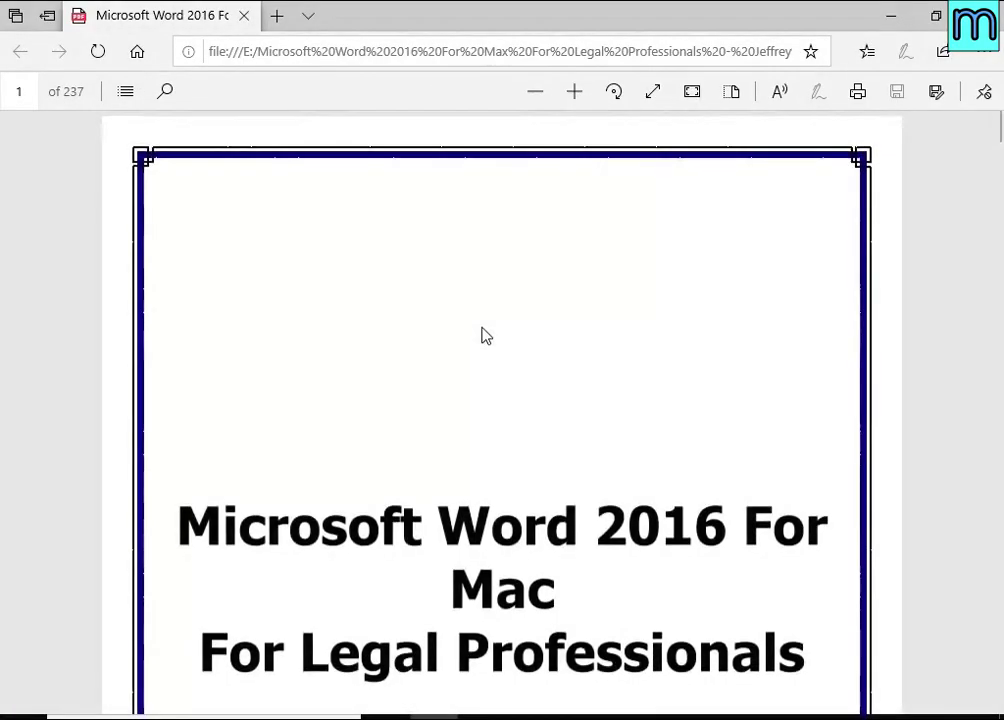
pyautogui.scroll(-5, 482, 334)
pyautogui.scroll(-10, 510, 322)
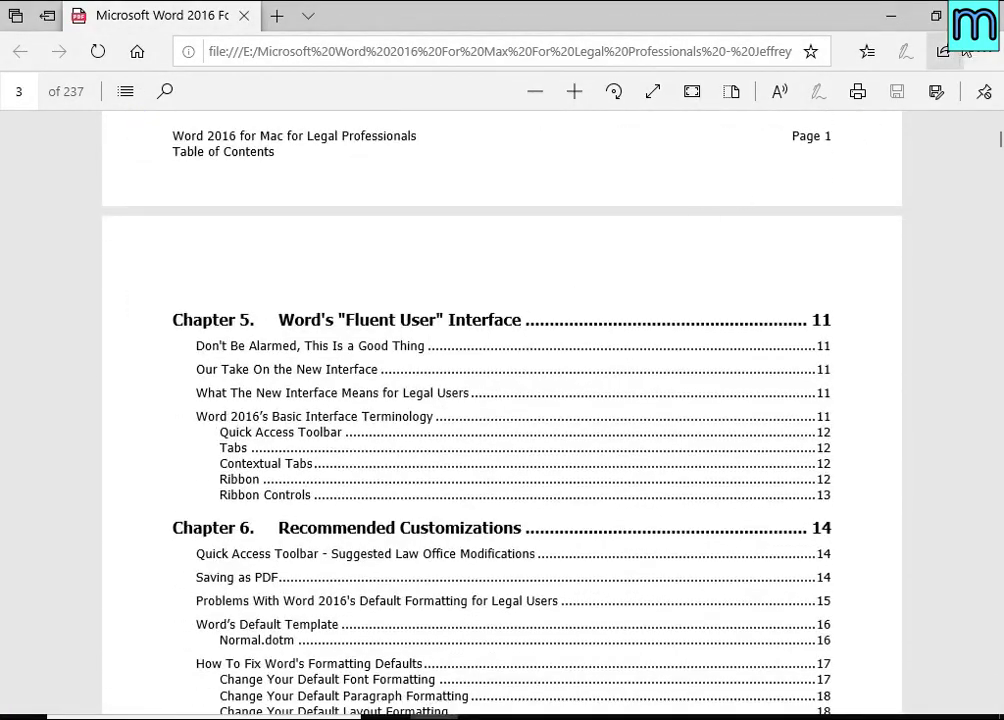
pyautogui.hotkey('alt', 'F4')
# Step: View Desert.jpg and Chrysanthemum.jpg in Photos, closing each picture, and close the USB Drive (E:) window
pyautogui.doubleClick(424, 290)
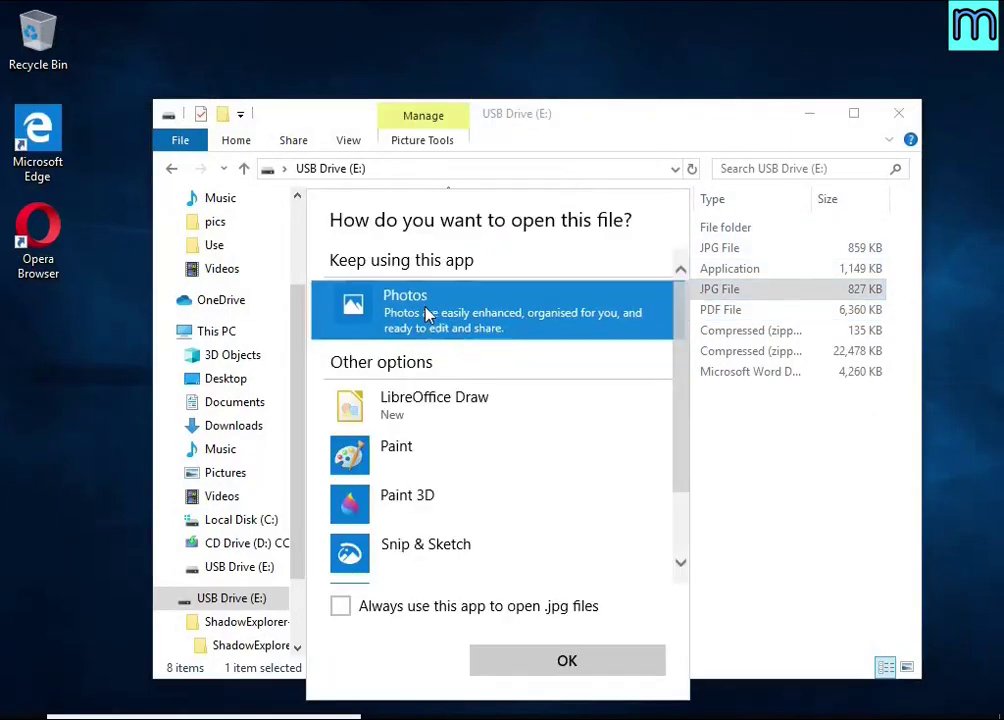
pyautogui.doubleClick(428, 314)
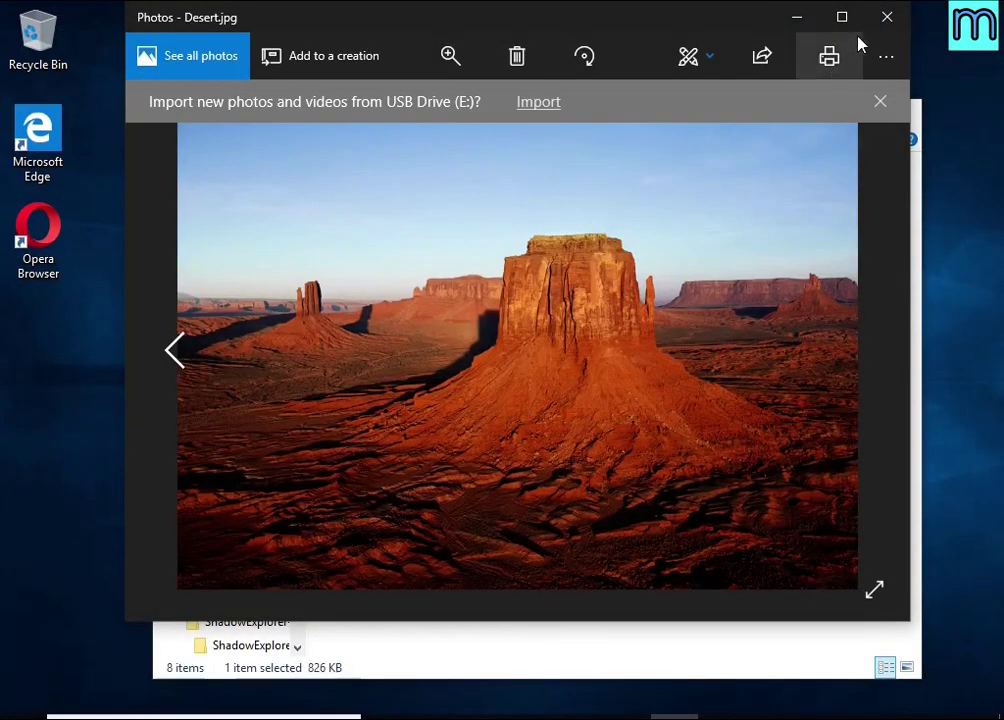
pyautogui.click(882, 30)
pyautogui.doubleClick(437, 245)
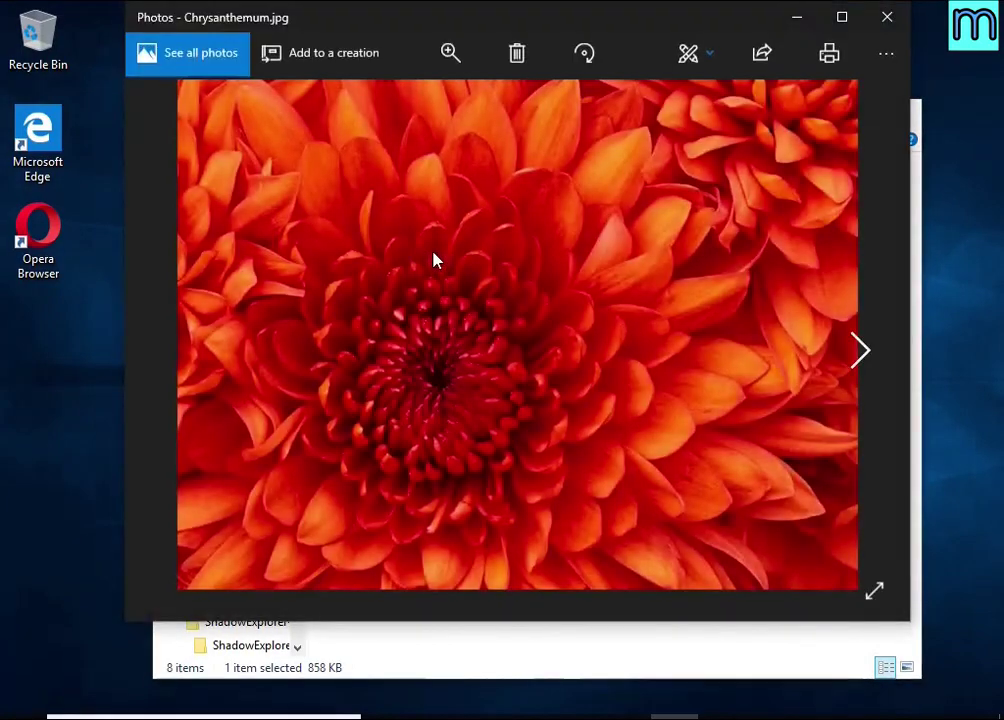
pyautogui.click(882, 16)
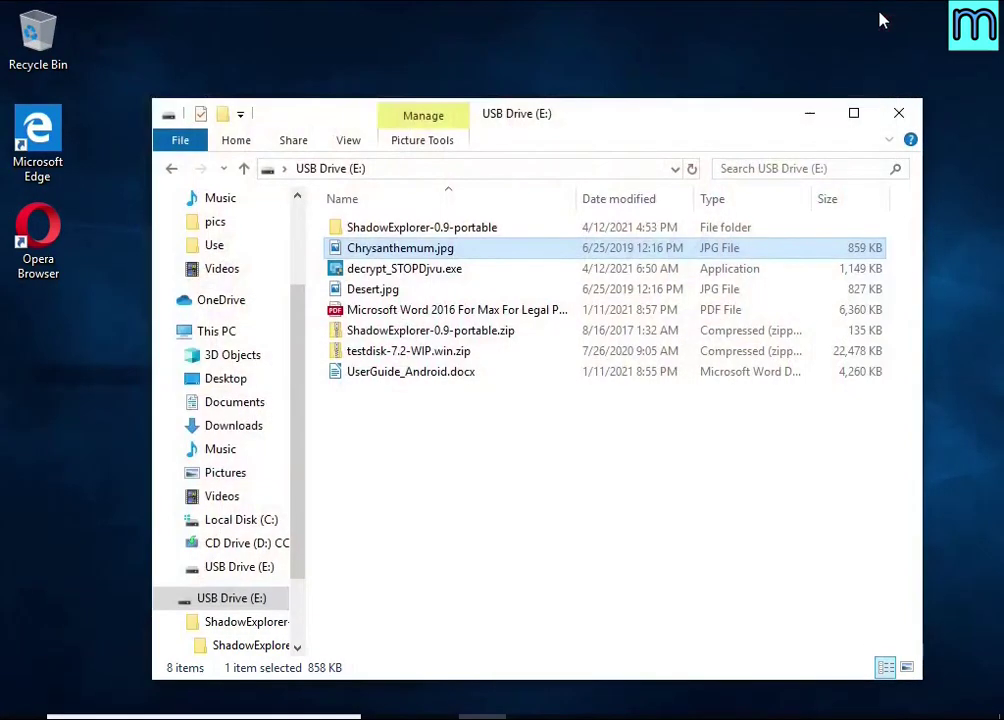
pyautogui.click(899, 113)
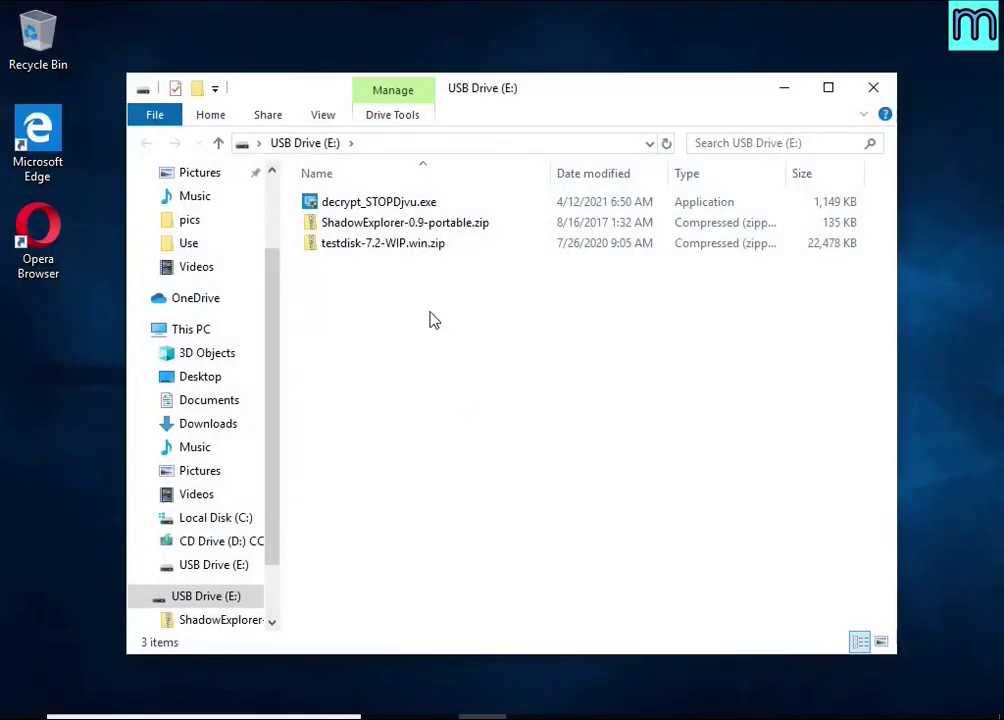
# Step: Extract testdisk-7.2-WIP.win.zip on USB Drive (E:) and close the original drive window
pyautogui.click(421, 248)
pyautogui.rightClick(492, 248)
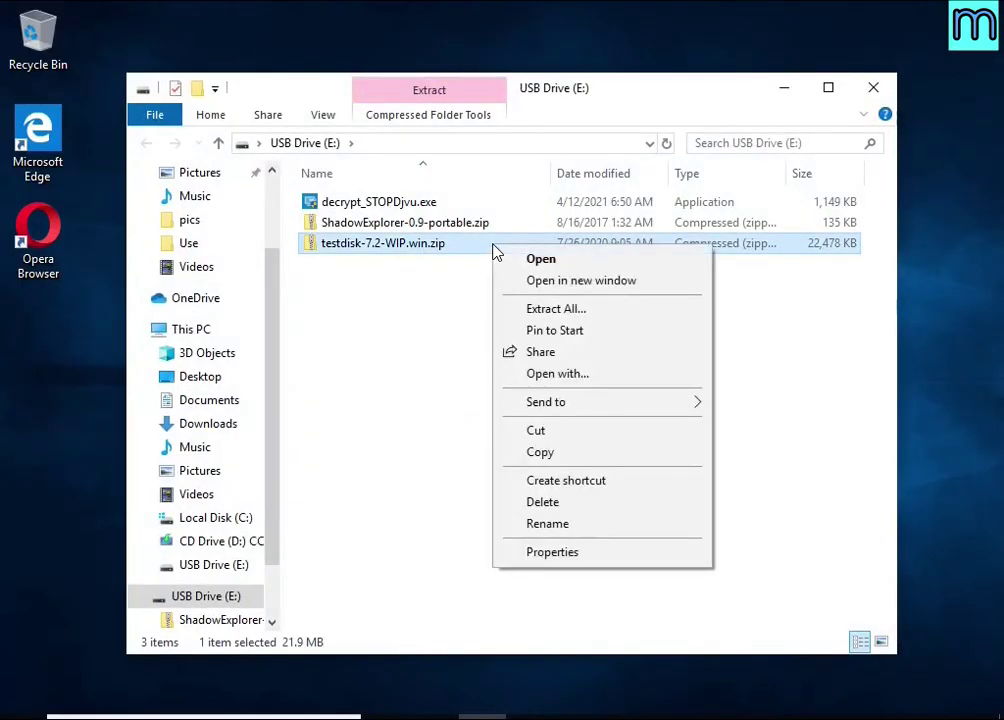
pyautogui.click(656, 318)
pyautogui.click(688, 557)
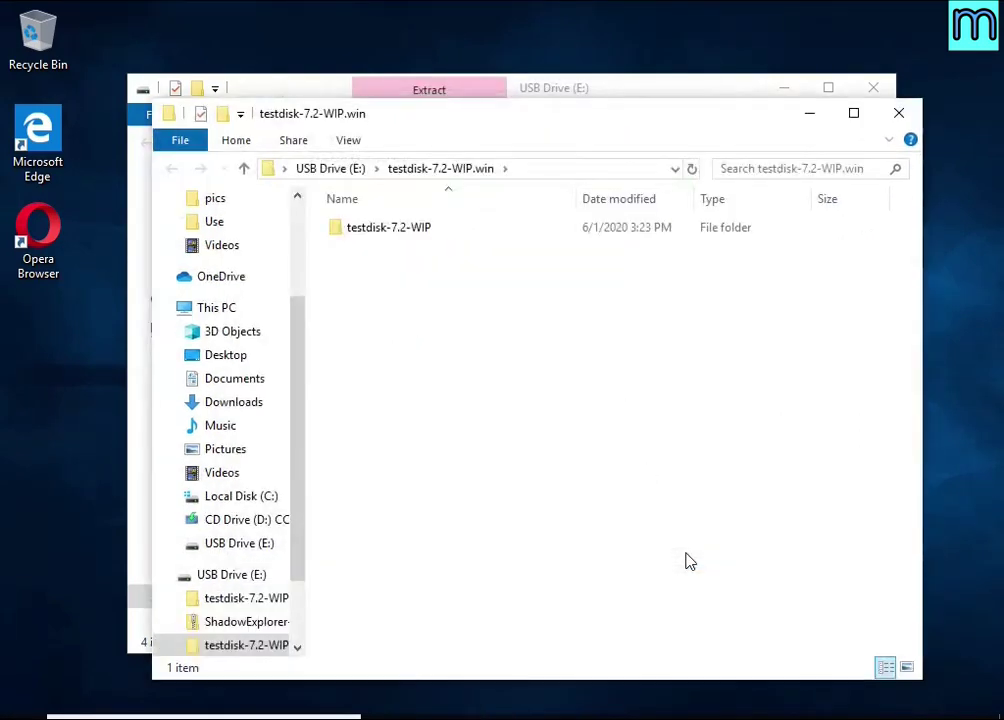
pyautogui.click(873, 88)
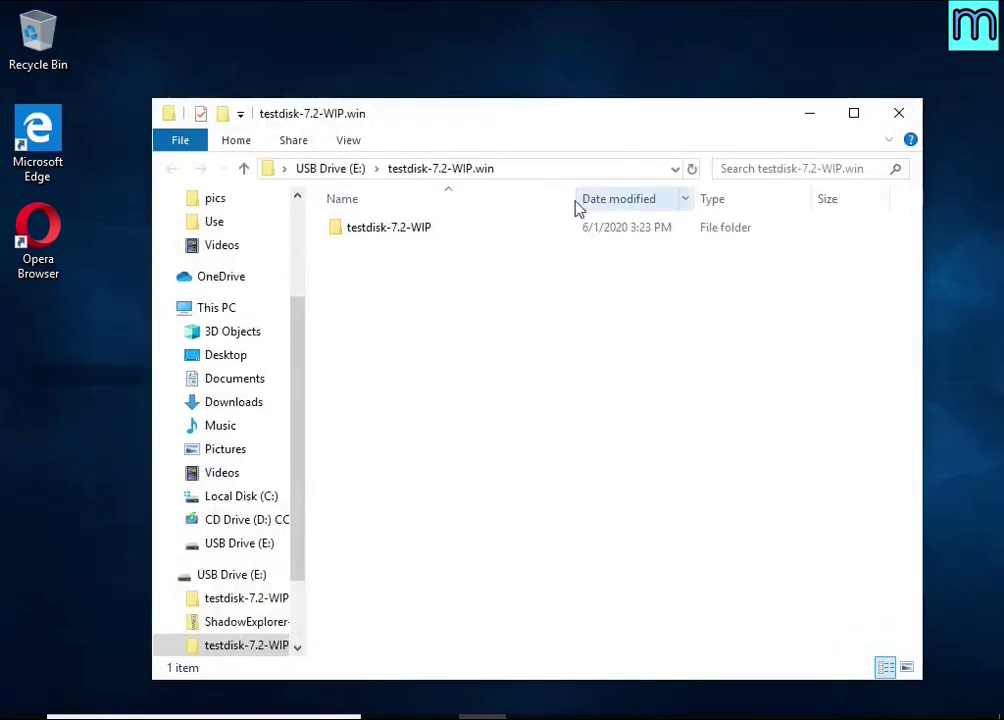
# Step: Run qphotorec_win.exe from the testdisk-7.2-WIP folder, allow it to make changes, and close the folder window
pyautogui.doubleClick(465, 236)
pyautogui.scroll(-7, 486, 318)
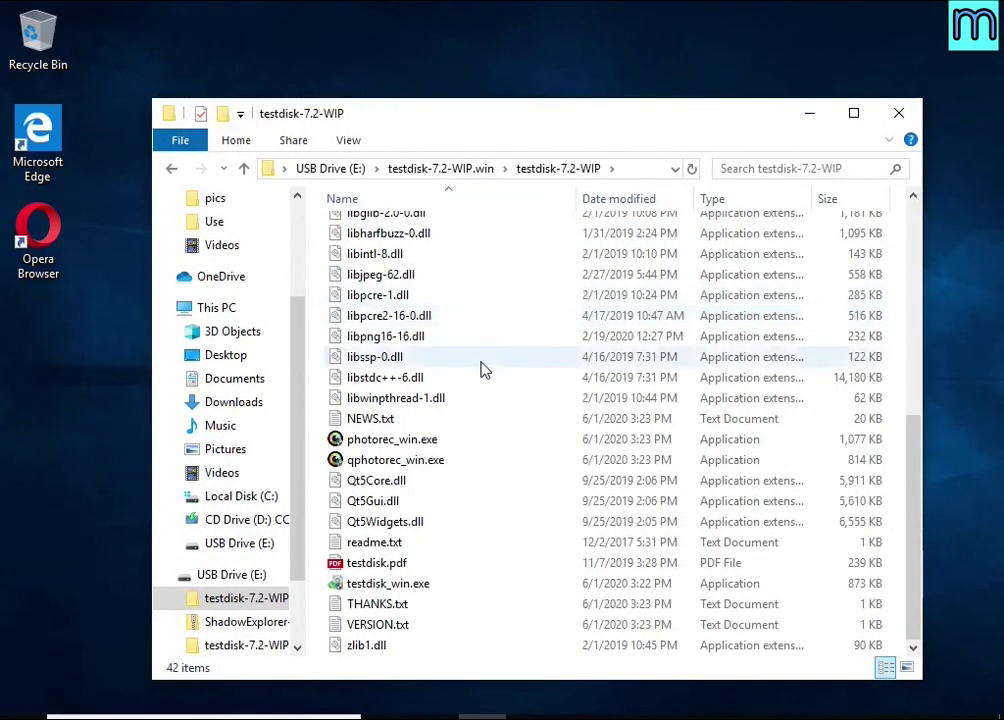
pyautogui.click(437, 462)
pyautogui.doubleClick(511, 466)
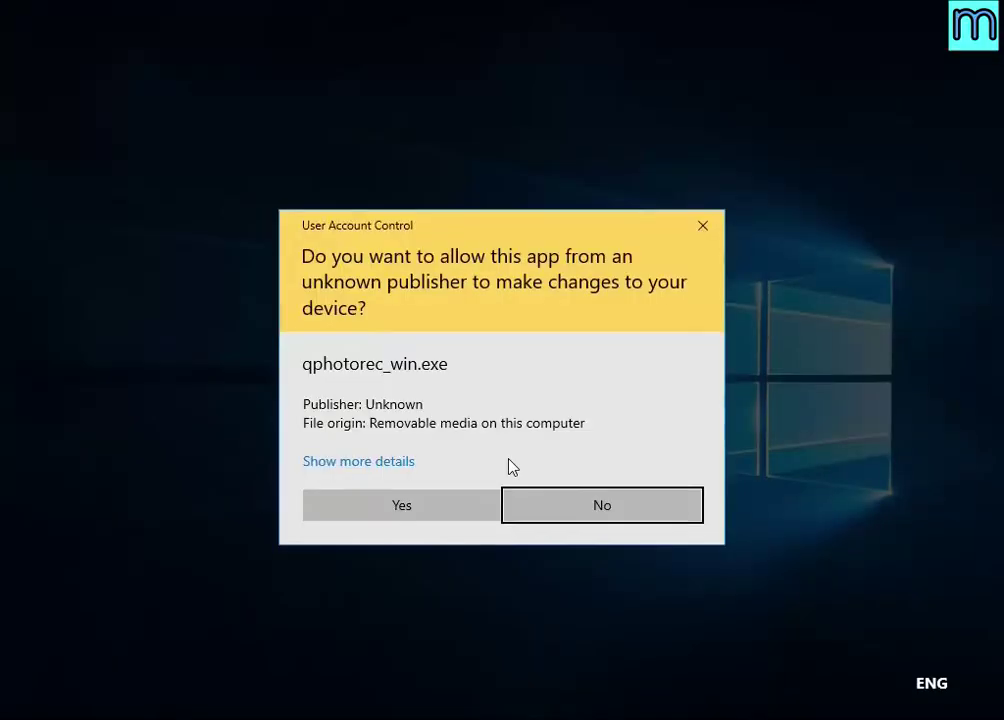
pyautogui.click(430, 515)
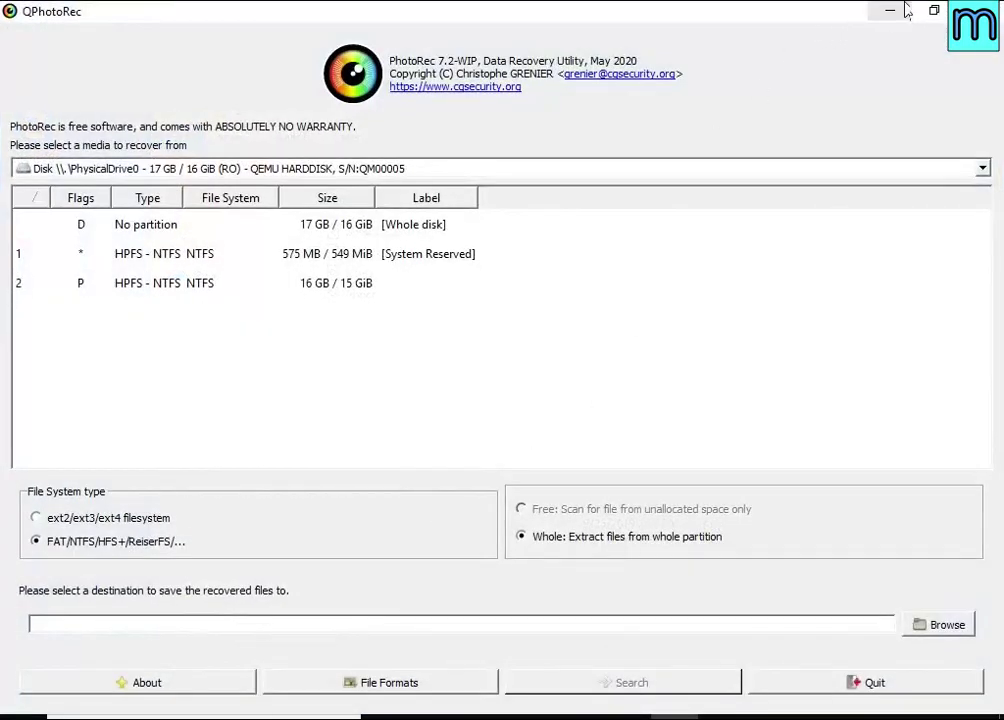
pyautogui.click(935, 20)
pyautogui.click(898, 113)
pyautogui.moveTo(491, 108); pyautogui.dragTo(540, 101)
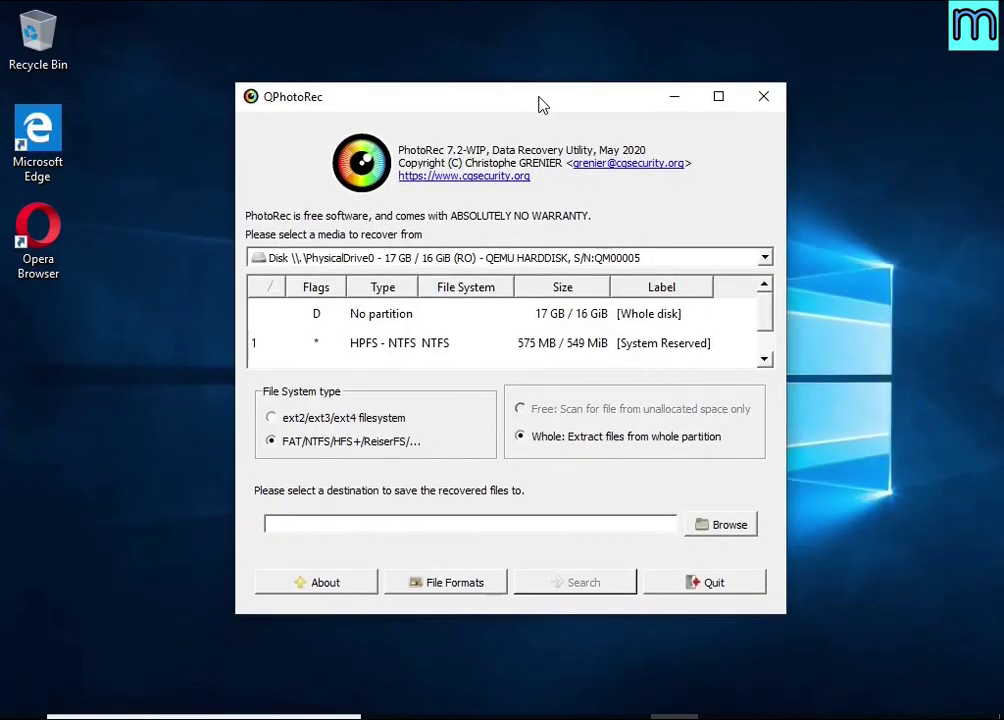
# Step: Choose the PhysicalDrive0 disk as the recovery source and select its 16 GB NTFS partition
pyautogui.click(429, 262)
pyautogui.click(410, 278)
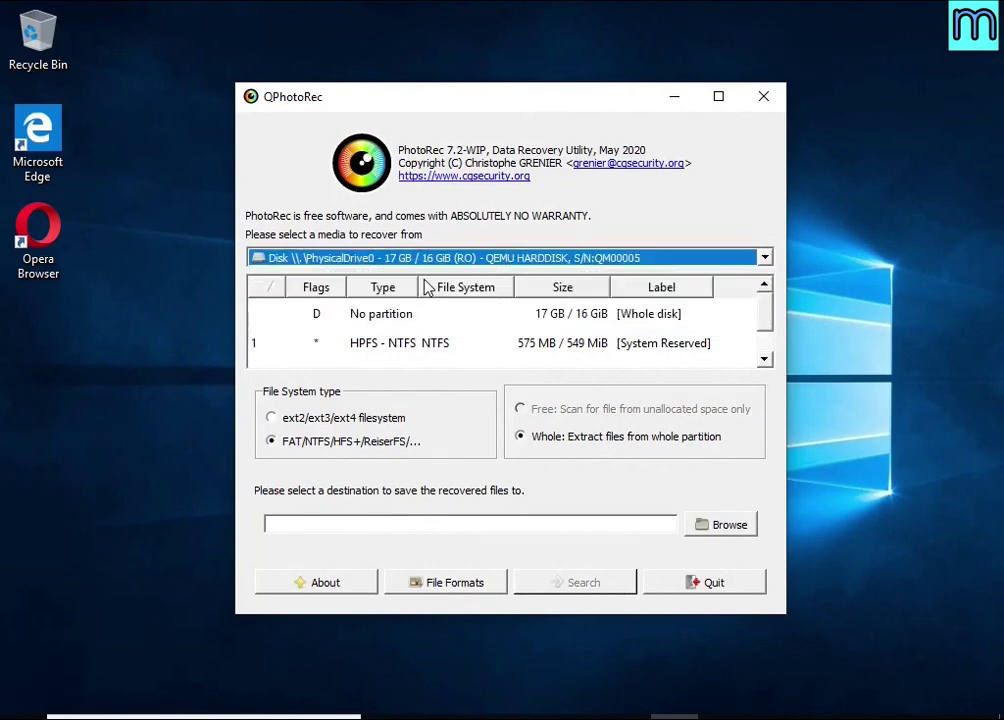
pyautogui.scroll(-1, 418, 343)
pyautogui.click(423, 352)
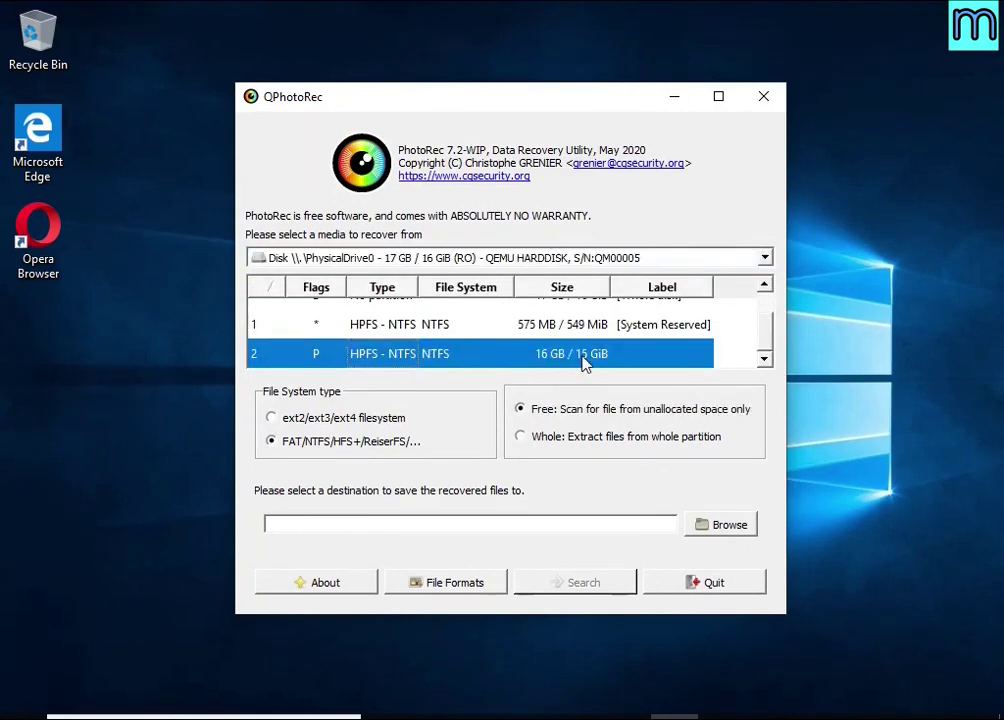
# Step: Clear all file formats to recover and enable only doc, Microsoft Office Document
pyautogui.click(432, 585)
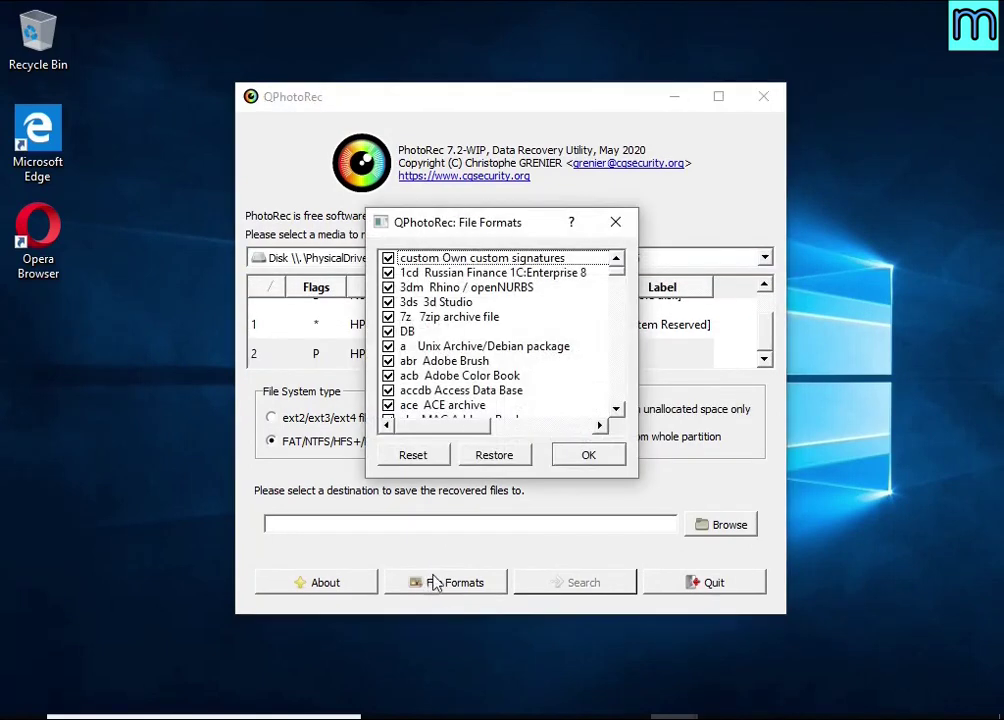
pyautogui.click(425, 460)
pyautogui.scroll(-15, 457, 370)
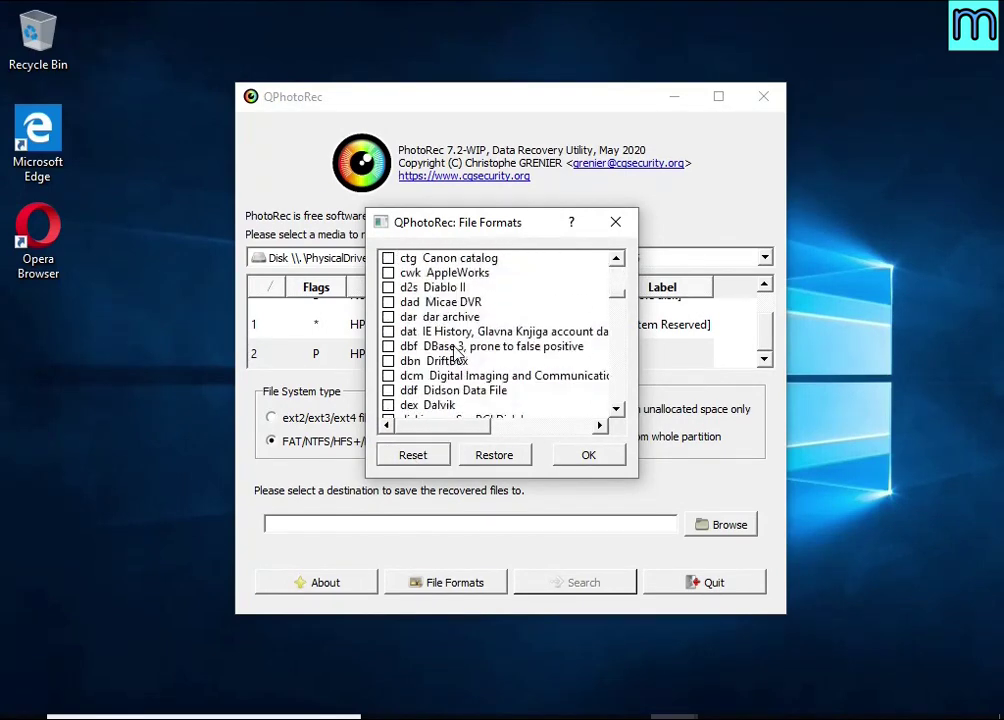
pyautogui.scroll(-5, 457, 352)
pyautogui.scroll(1, 457, 352)
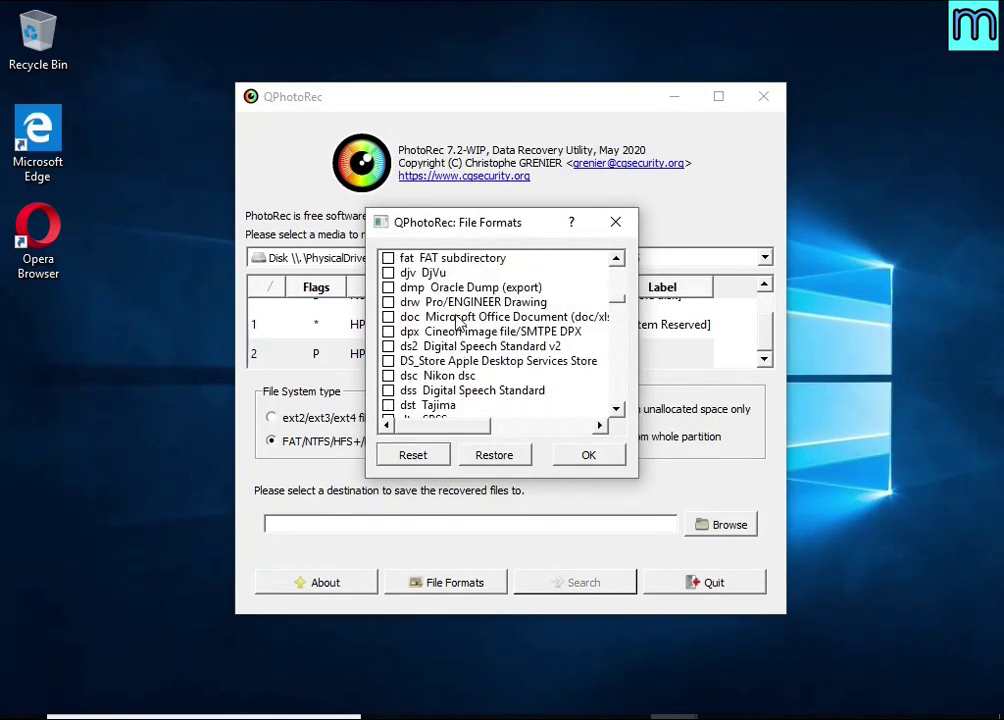
pyautogui.click(457, 317)
pyautogui.moveTo(466, 427); pyautogui.dragTo(419, 432)
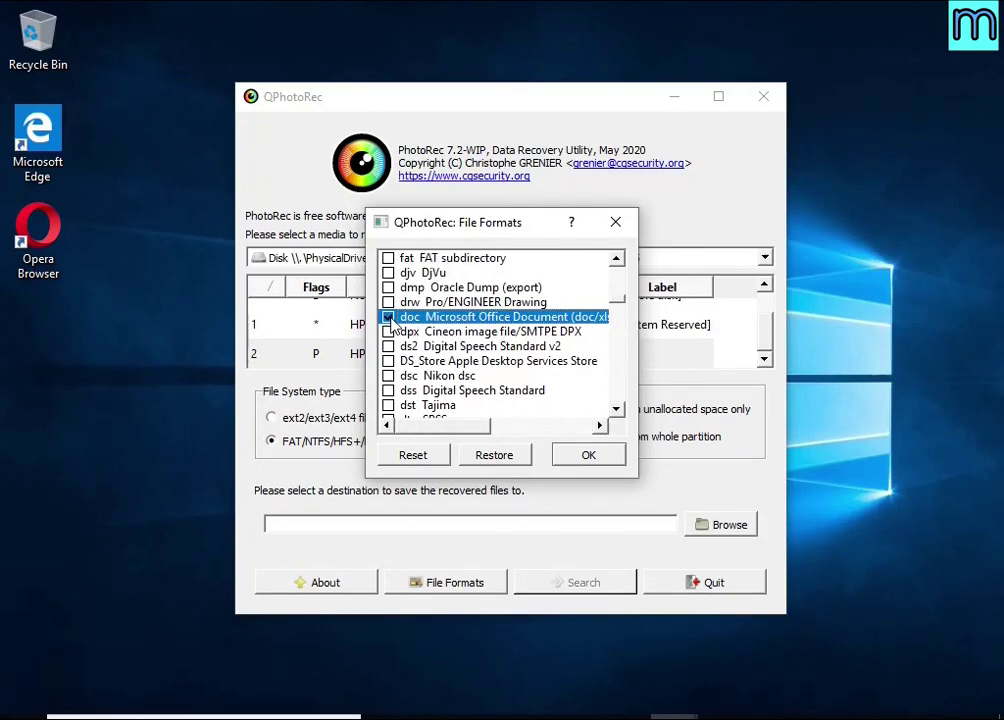
# Step: Enable the jpg and pdf file formats for recovery
pyautogui.scroll(-7, 475, 365)
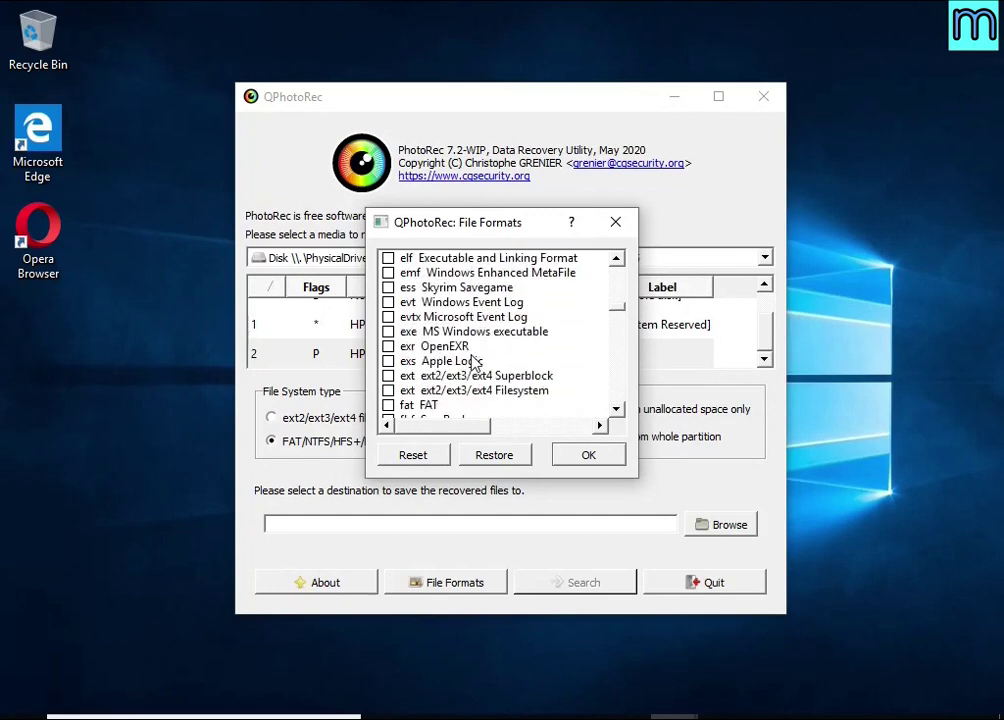
pyautogui.scroll(-15, 475, 360)
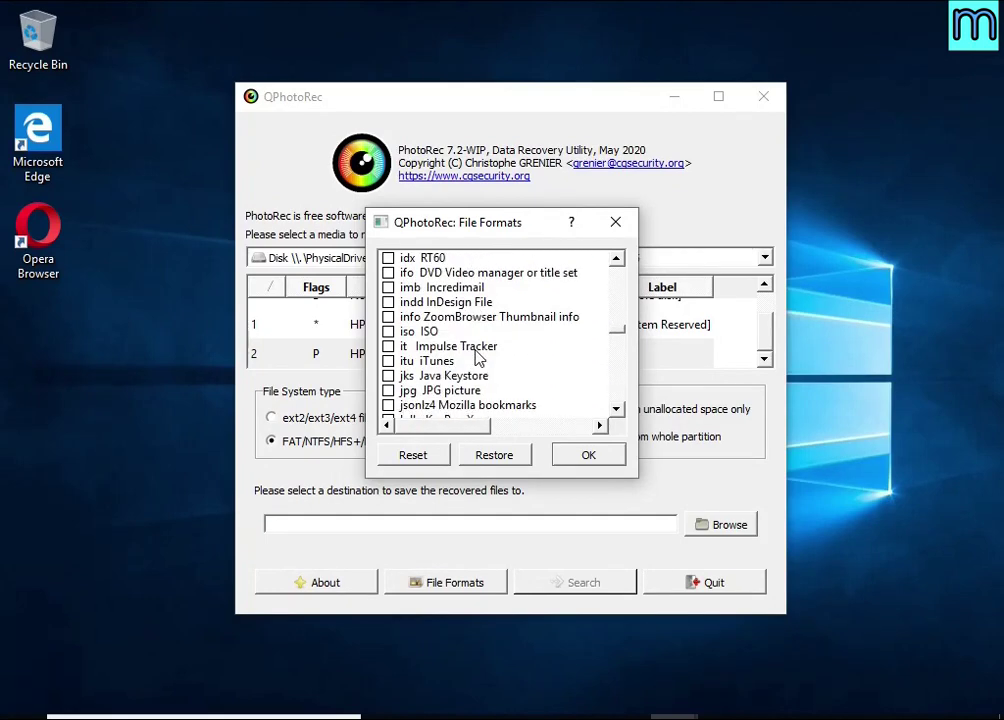
pyautogui.scroll(-1, 477, 356)
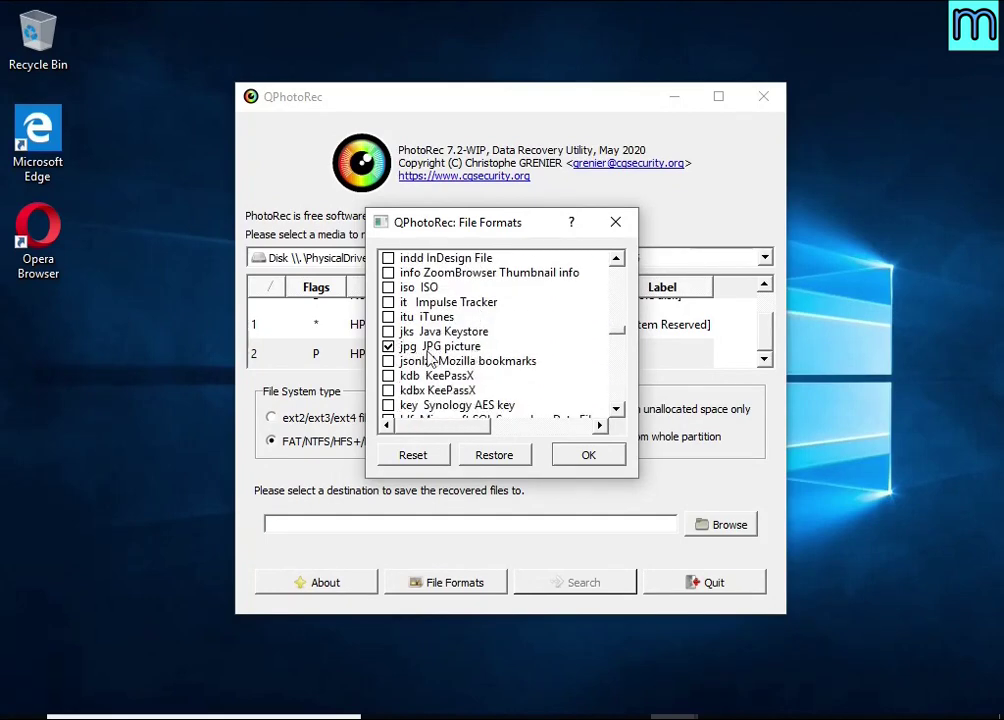
pyautogui.scroll(-20, 503, 357)
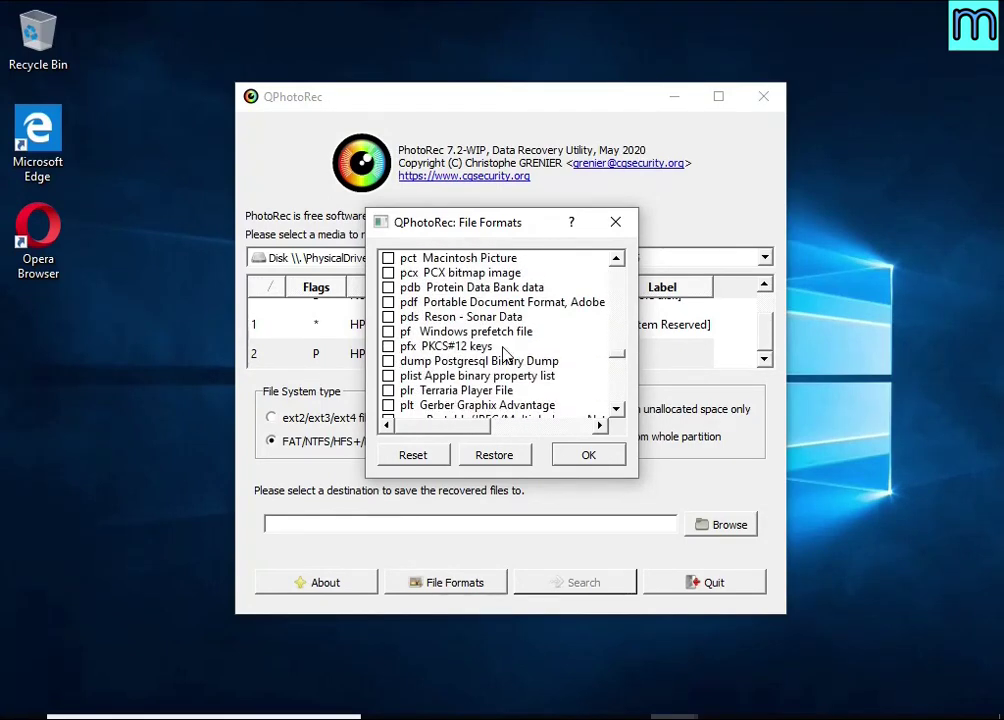
pyautogui.click(388, 303)
# Step: Enable the zip archive format, which covers .docx and .xlsx files, and accept the file format selection
pyautogui.scroll(-20, 460, 340)
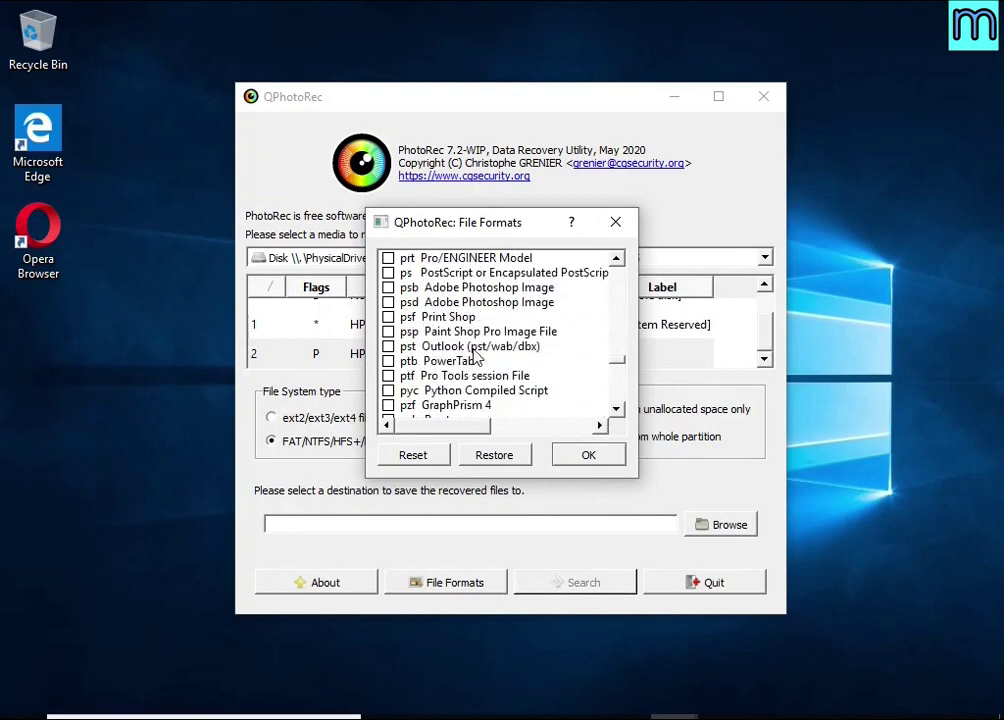
pyautogui.scroll(-10, 470, 347)
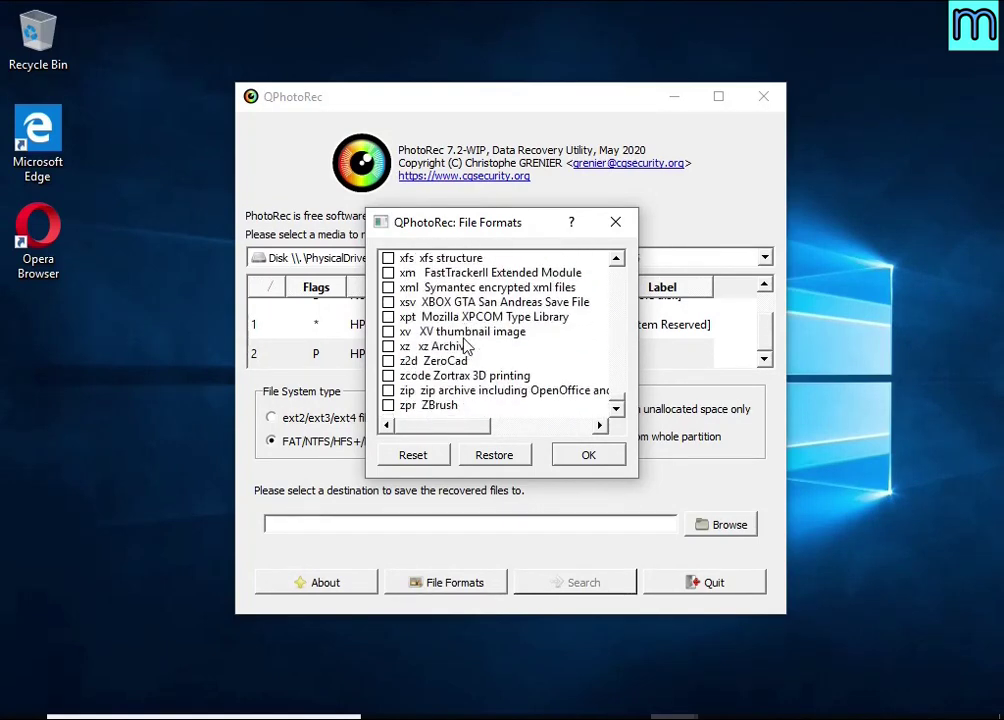
pyautogui.moveTo(458, 425); pyautogui.dragTo(416, 425)
pyautogui.click(398, 391)
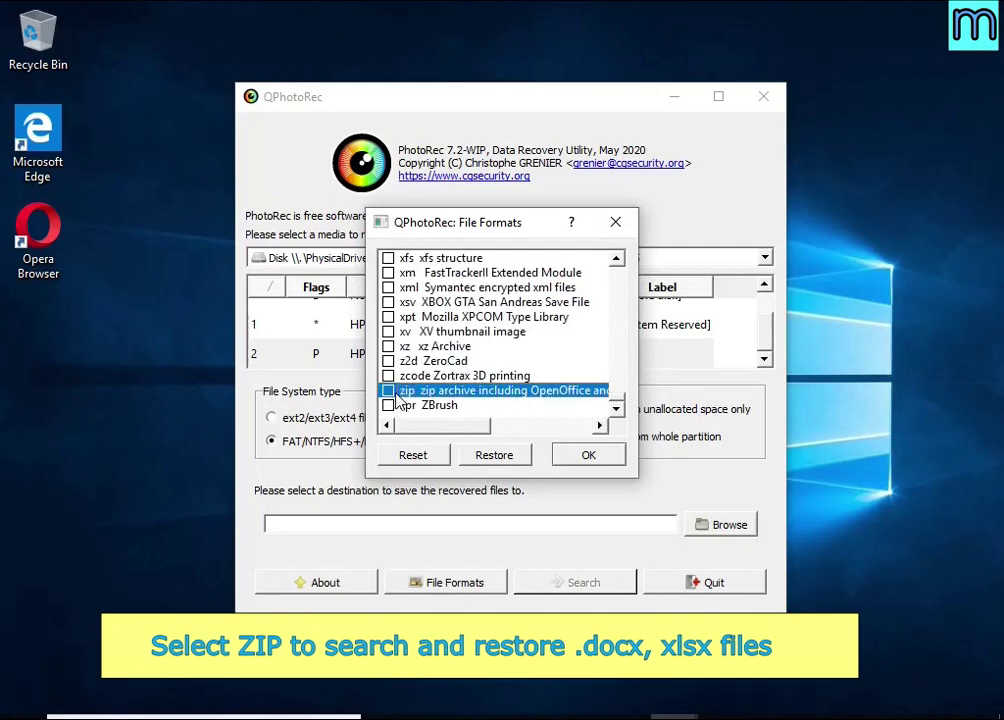
pyautogui.click(600, 456)
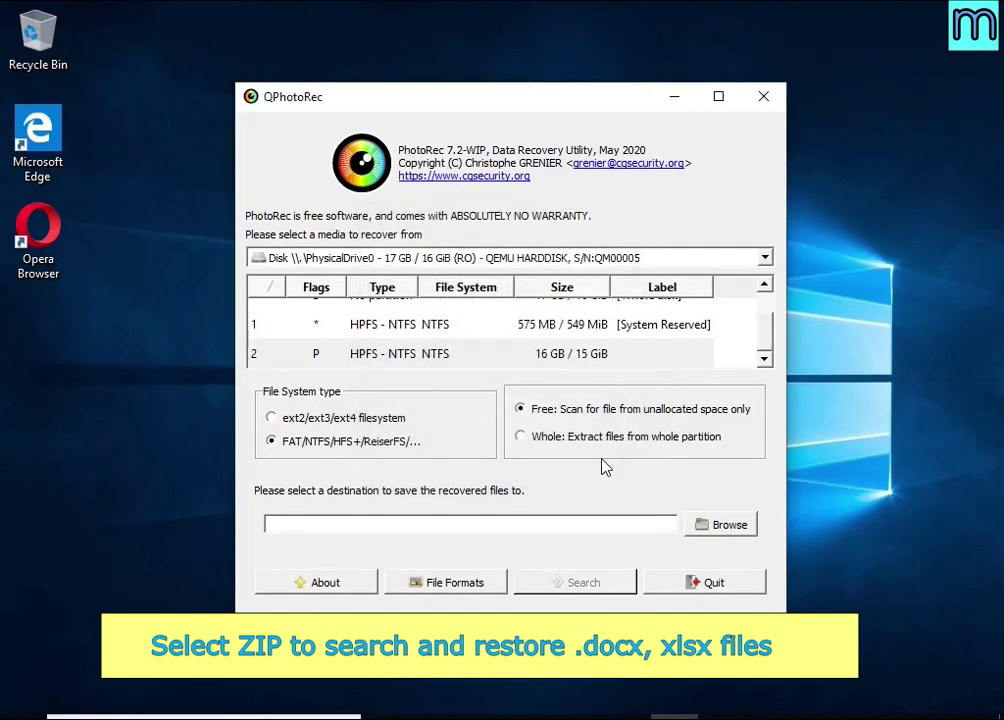
# Step: Set USB Drive (E:) as the destination for recovered files and start the search in unallocated space only
pyautogui.click(600, 440)
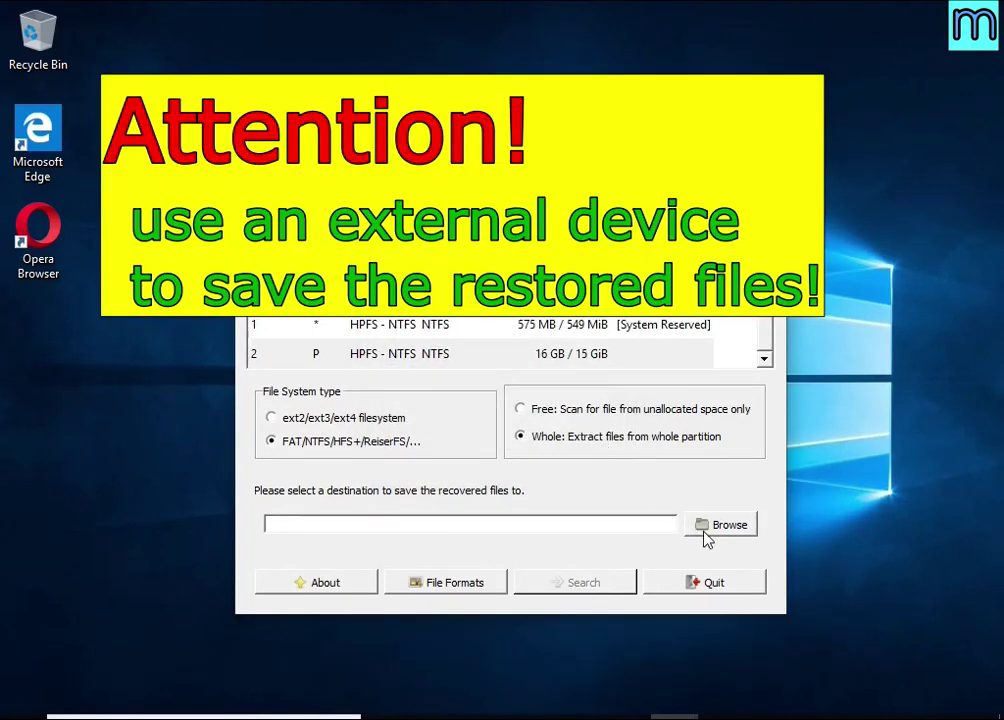
pyautogui.click(705, 530)
pyautogui.click(322, 462)
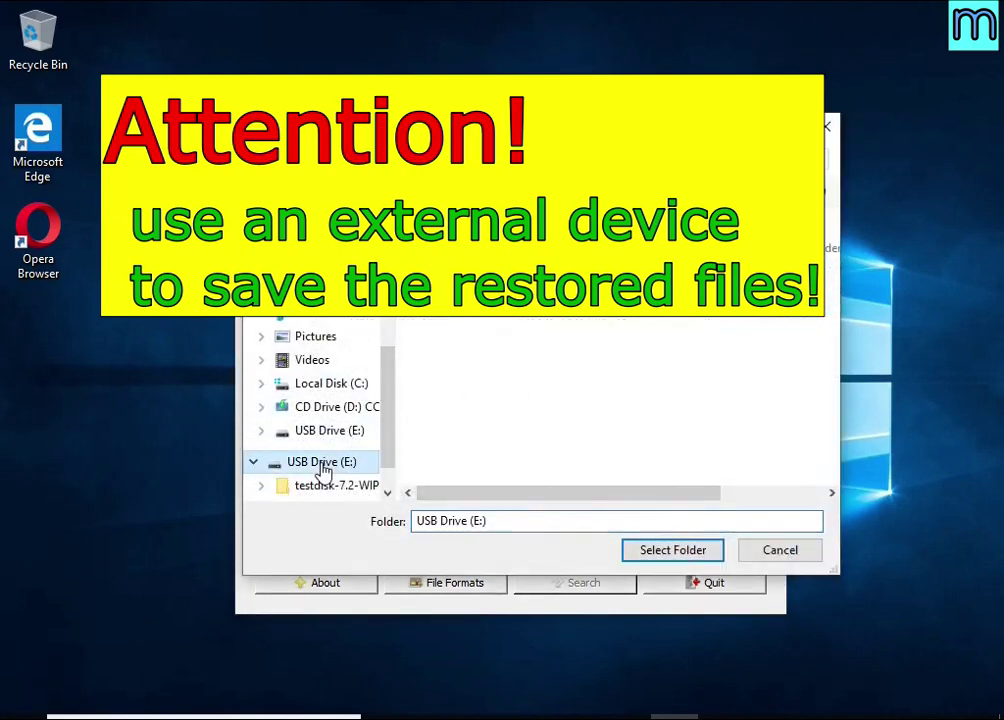
pyautogui.click(645, 553)
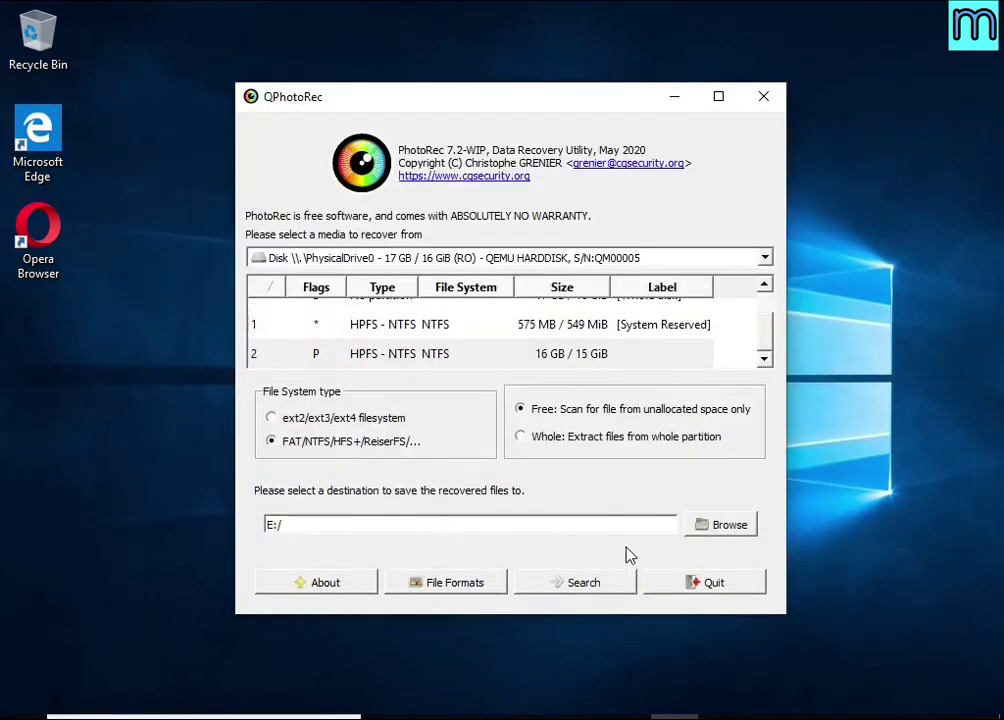
pyautogui.click(584, 583)
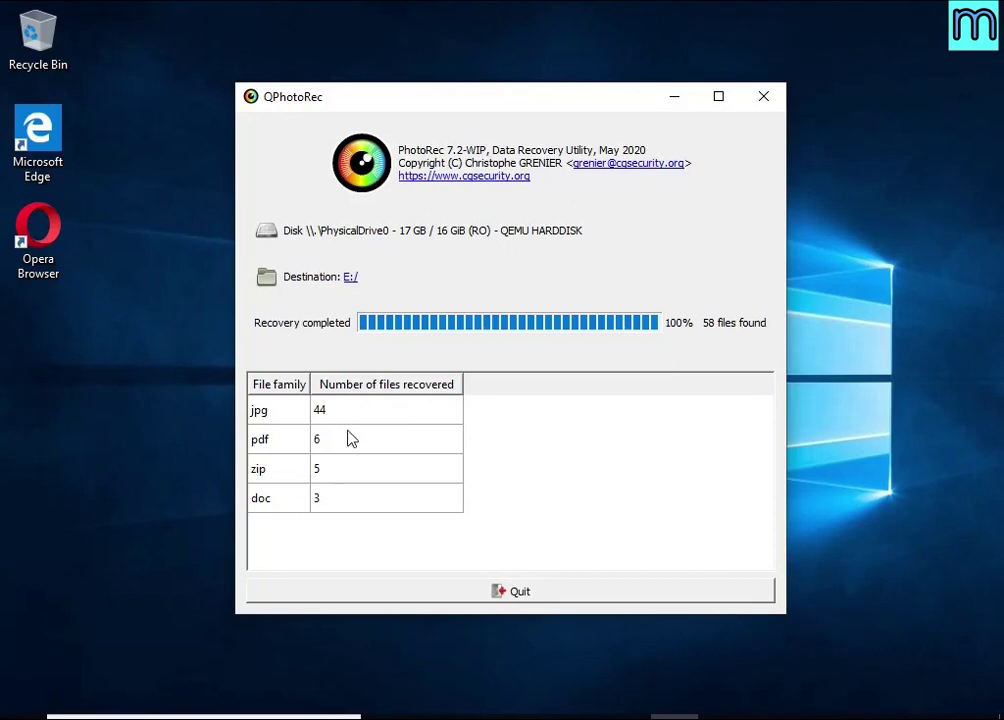
# Step: Quit QPhotoRec and open the recup_dir.1 folder on USB Drive (E:) in File Explorer
pyautogui.click(546, 604)
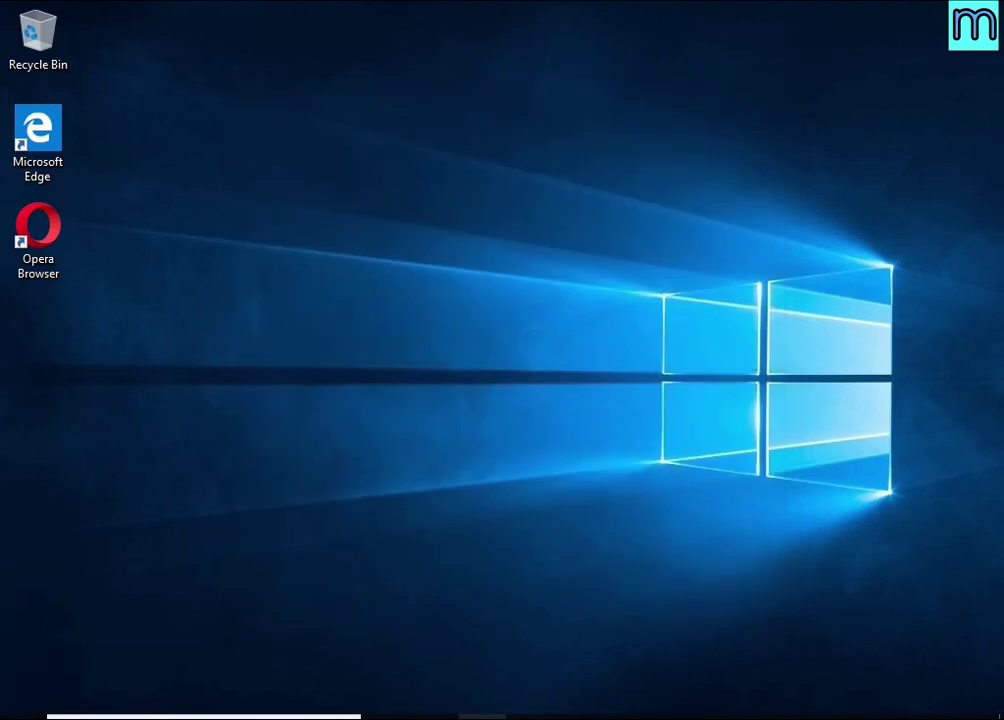
pyautogui.press('super+e')
pyautogui.scroll(-2, 196, 545)
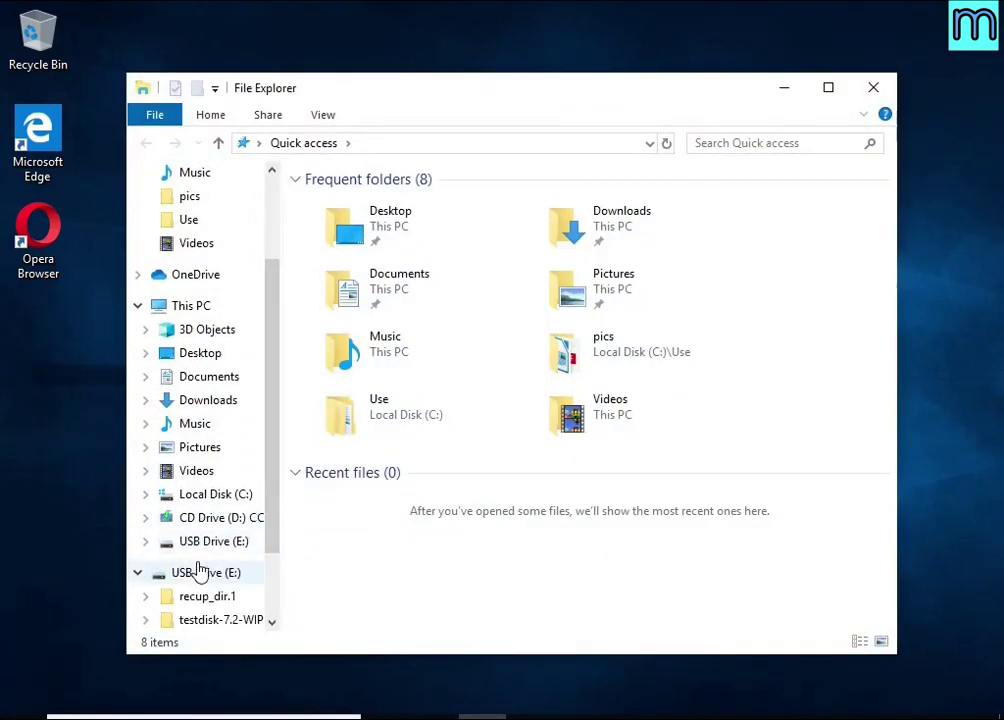
pyautogui.click(196, 547)
pyautogui.click(361, 210)
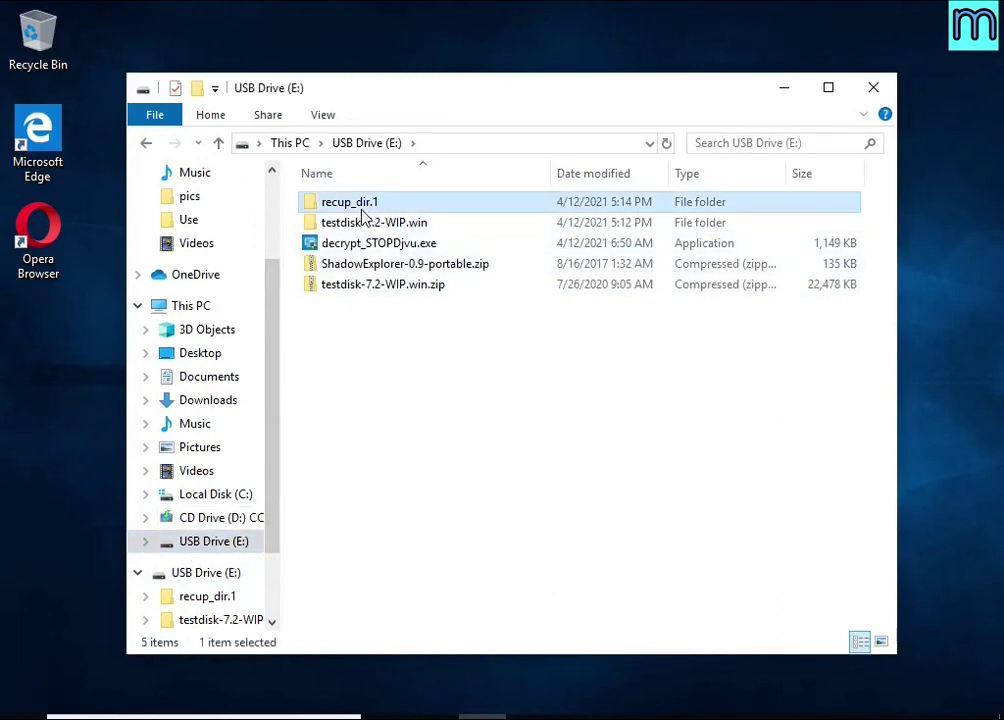
pyautogui.doubleClick(361, 210)
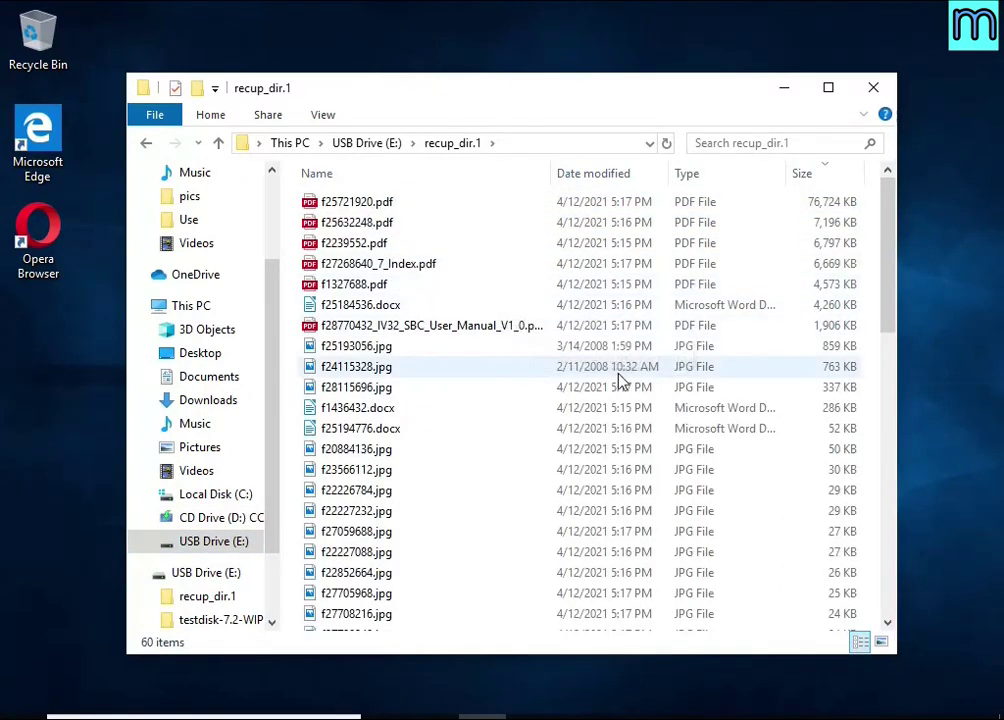
# Step: Sort the recovered files by size, largest first, and check the contents of f28770432_IV32_SBC_User_Manual_V1_0.pdf, closing it when done
pyautogui.click(818, 182)
pyautogui.click(818, 183)
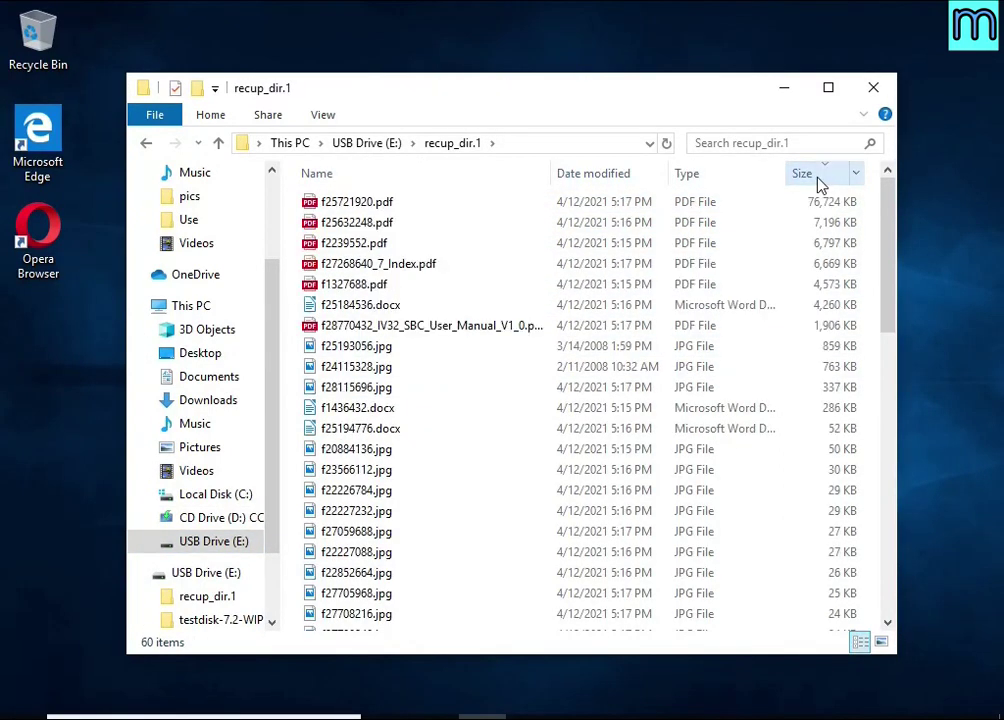
pyautogui.doubleClick(482, 327)
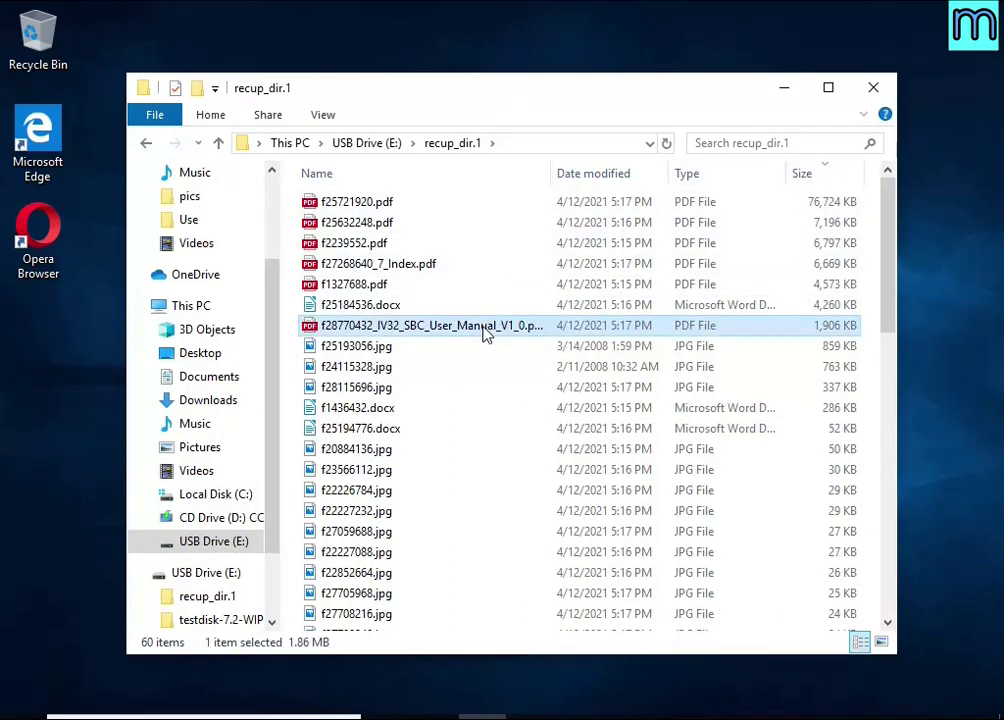
pyautogui.scroll(-10, 553, 335)
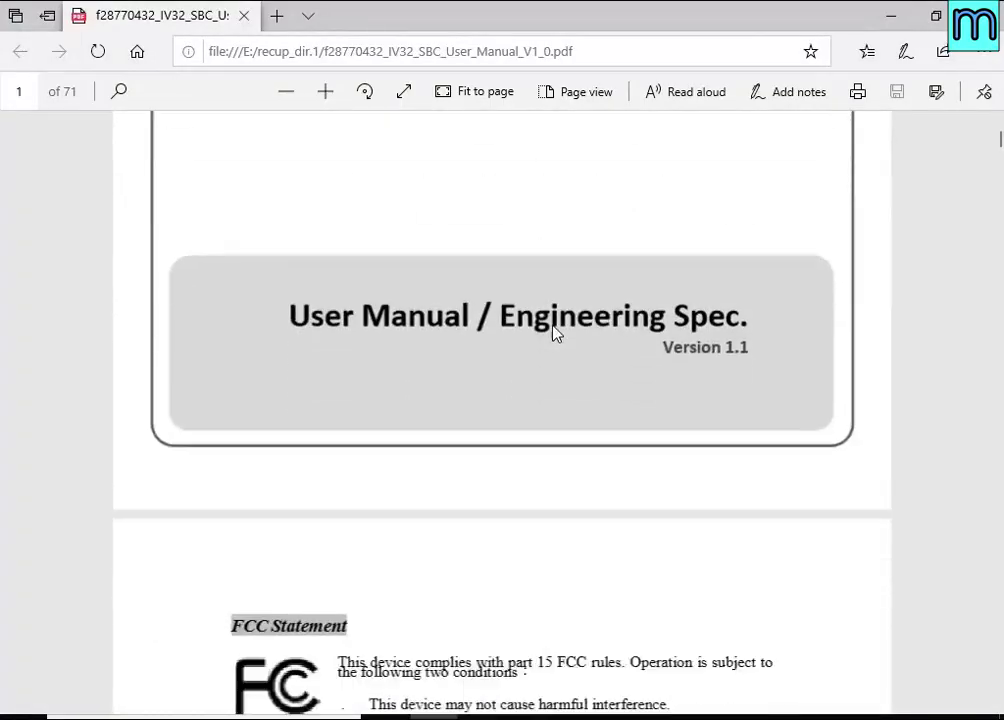
pyautogui.scroll(-5, 562, 325)
pyautogui.click(981, 15)
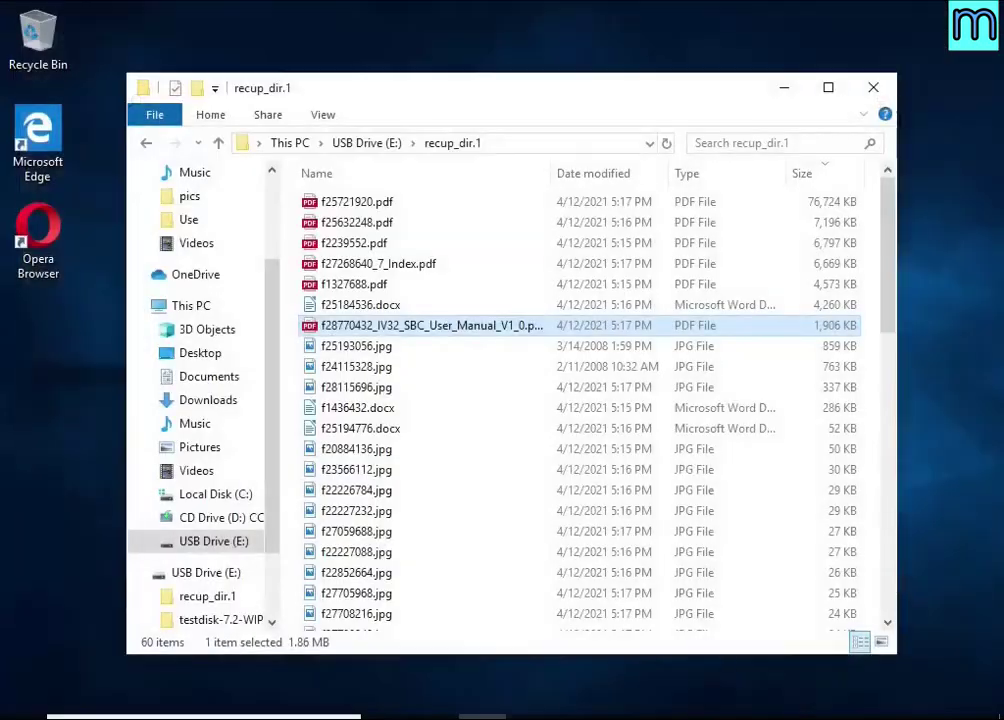
# Step: View the recovered images f25193056.jpg and f24115328.jpg one after the other, closing each
pyautogui.doubleClick(446, 350)
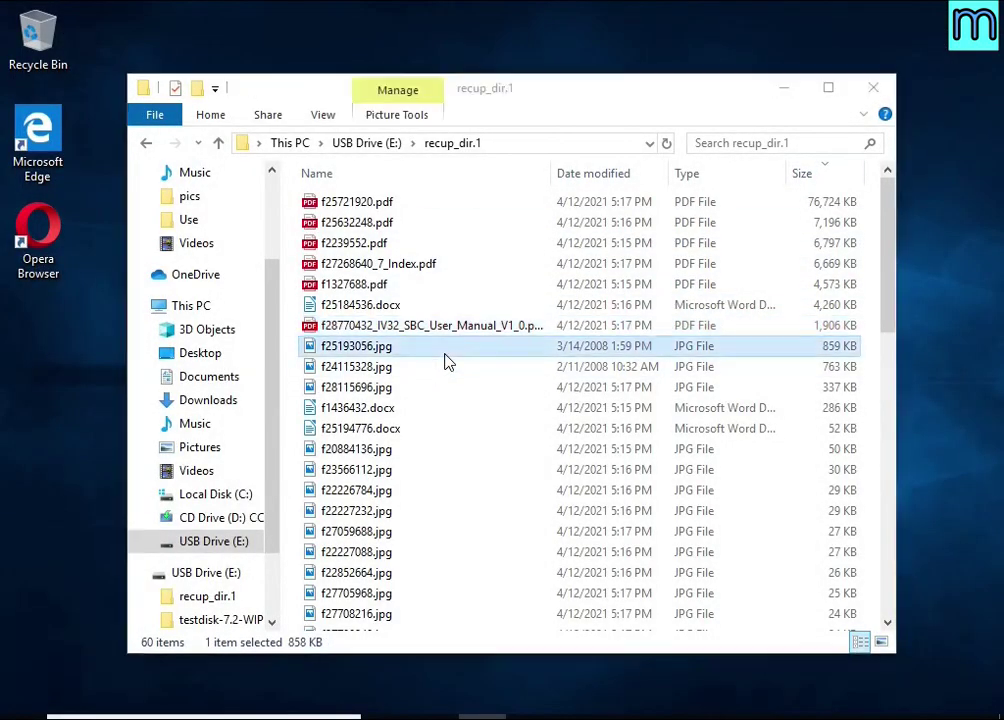
pyautogui.click(886, 17)
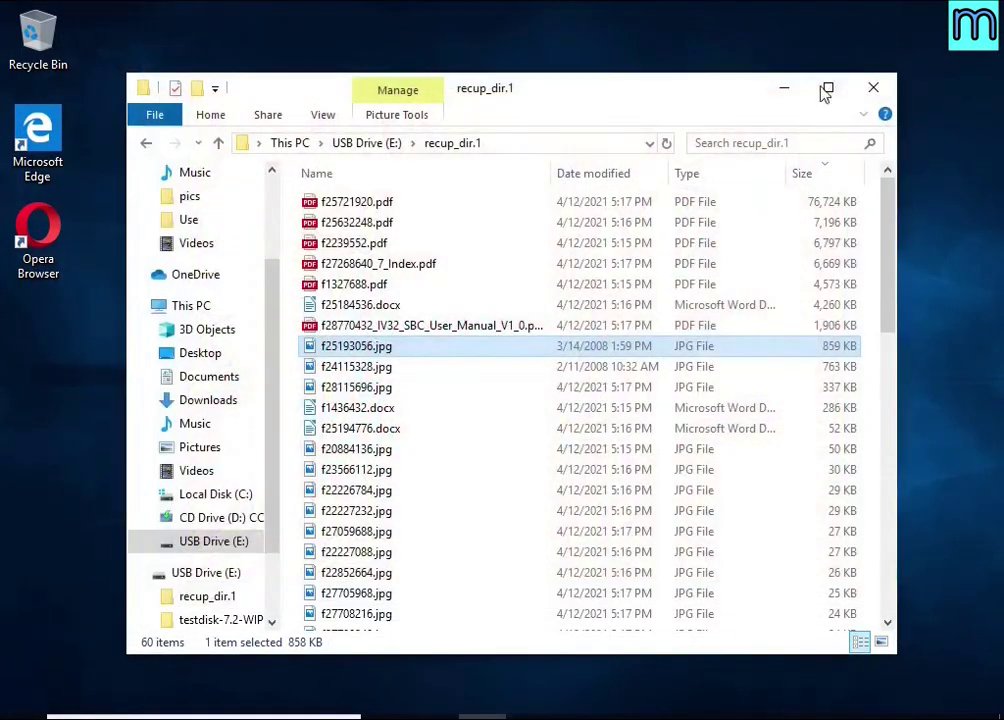
pyautogui.doubleClick(407, 378)
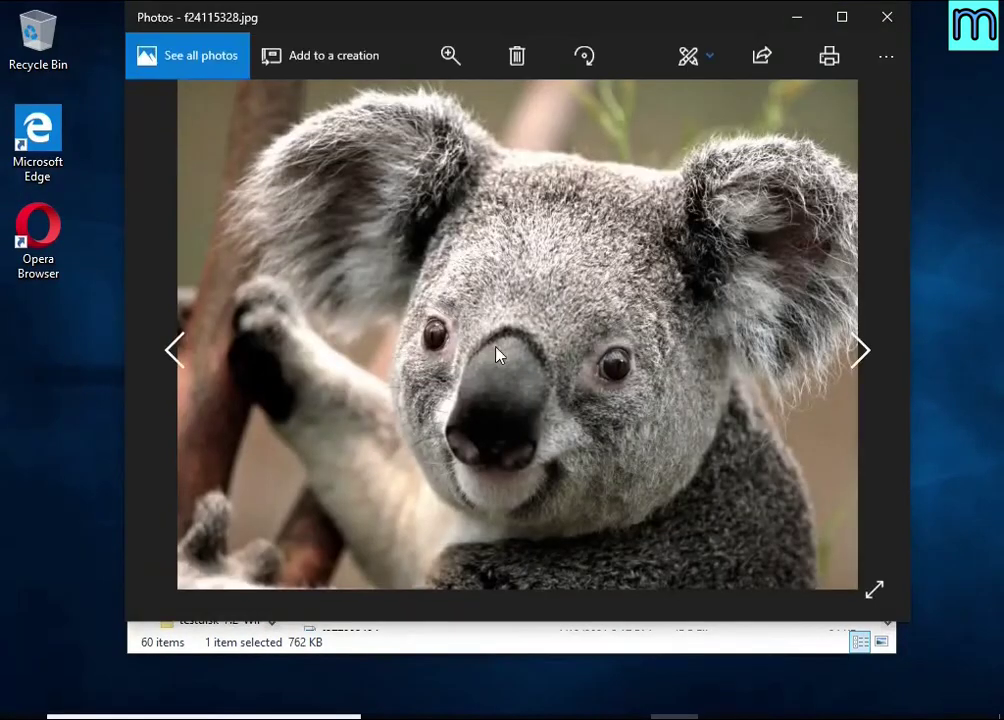
pyautogui.click(884, 17)
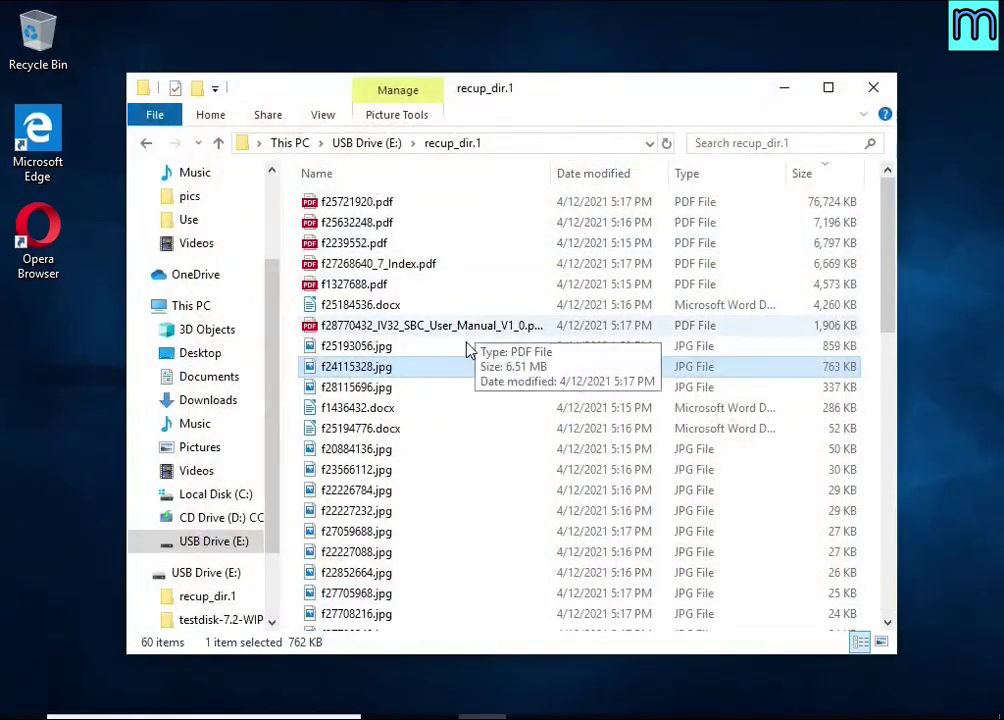
# Step: Read through the recovered document f1436432.docx in LibreOffice Writer, dismissing the Tip of the Day, and close it
pyautogui.doubleClick(424, 409)
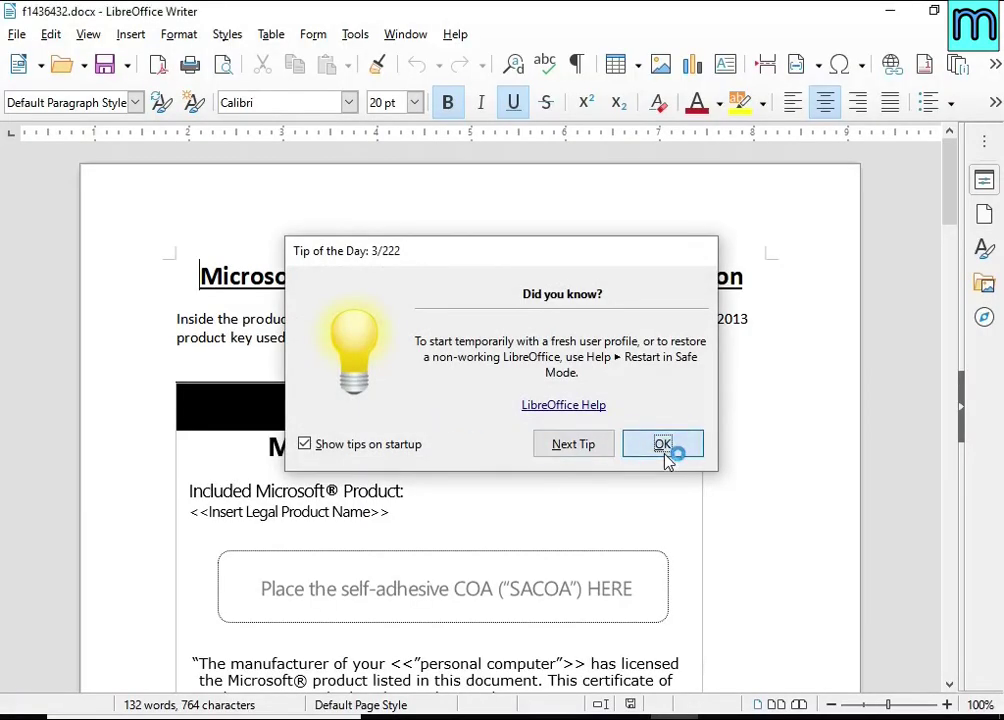
pyautogui.click(663, 445)
pyautogui.scroll(-5, 372, 327)
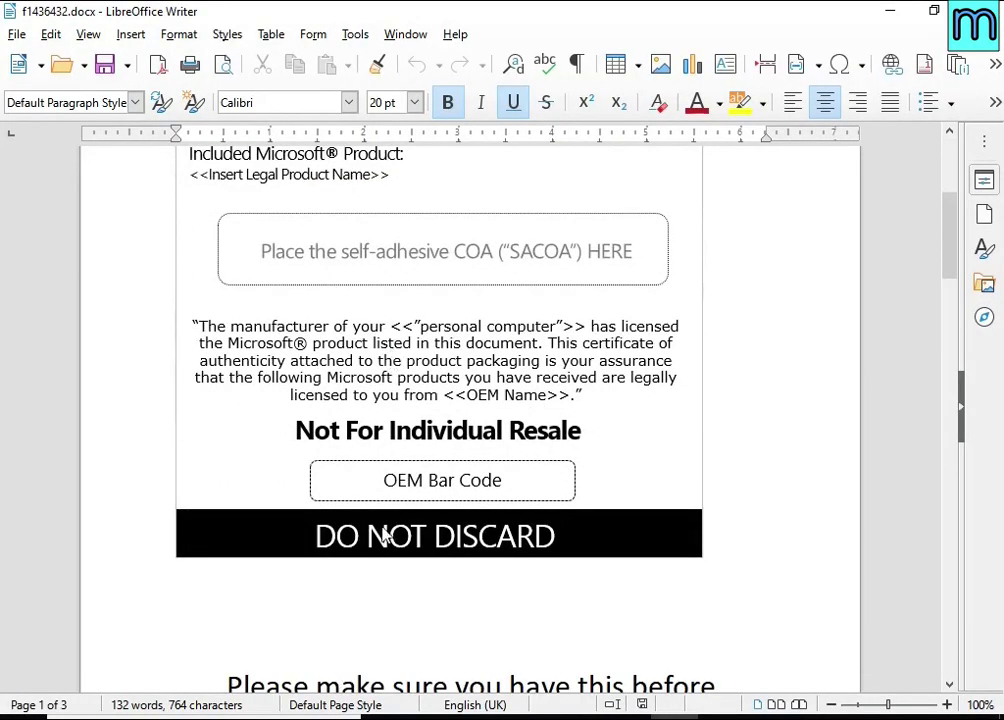
pyautogui.scroll(-5, 383, 537)
pyautogui.hotkey('alt', 'F4')
# Step: Look over the remaining recovered files in recup_dir.1 and close the folder window
pyautogui.scroll(-7, 605, 347)
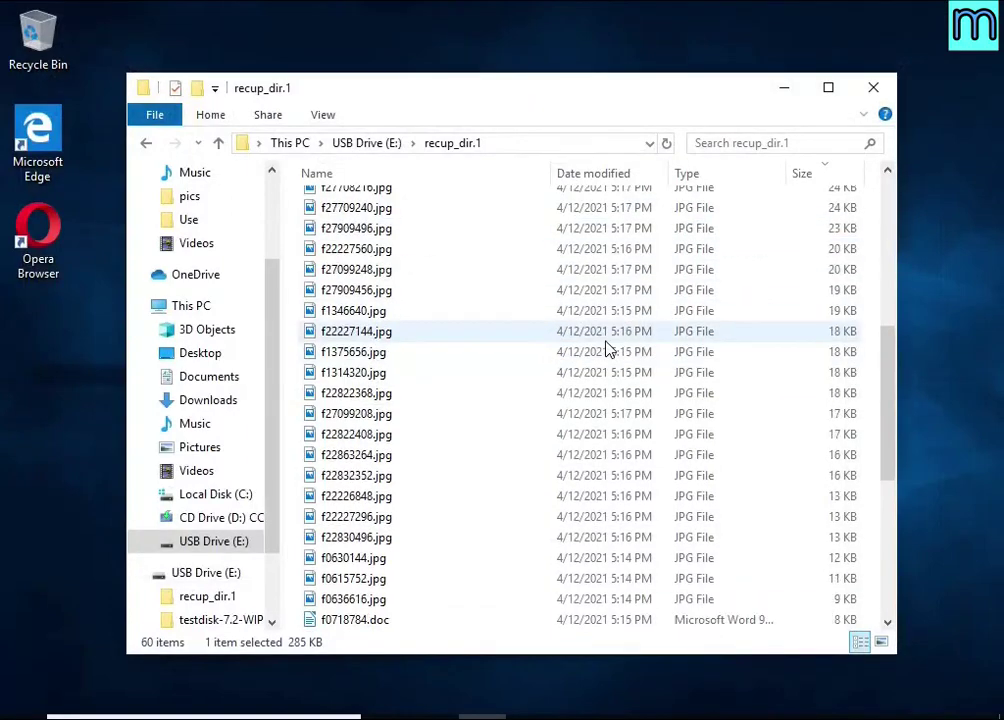
pyautogui.scroll(6, 618, 333)
pyautogui.click(873, 88)
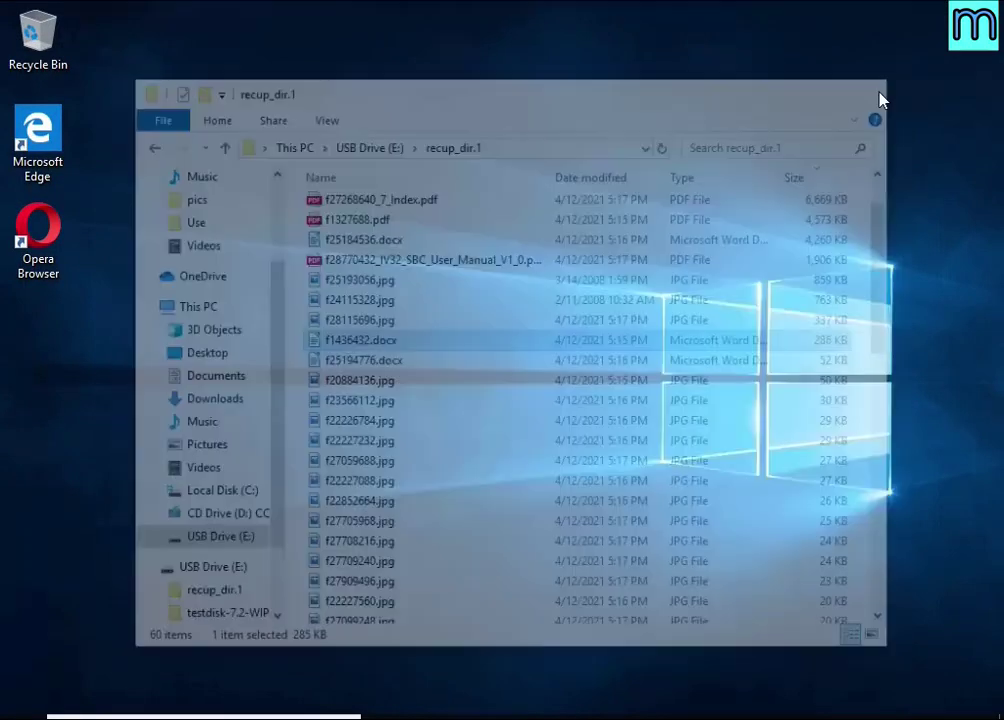